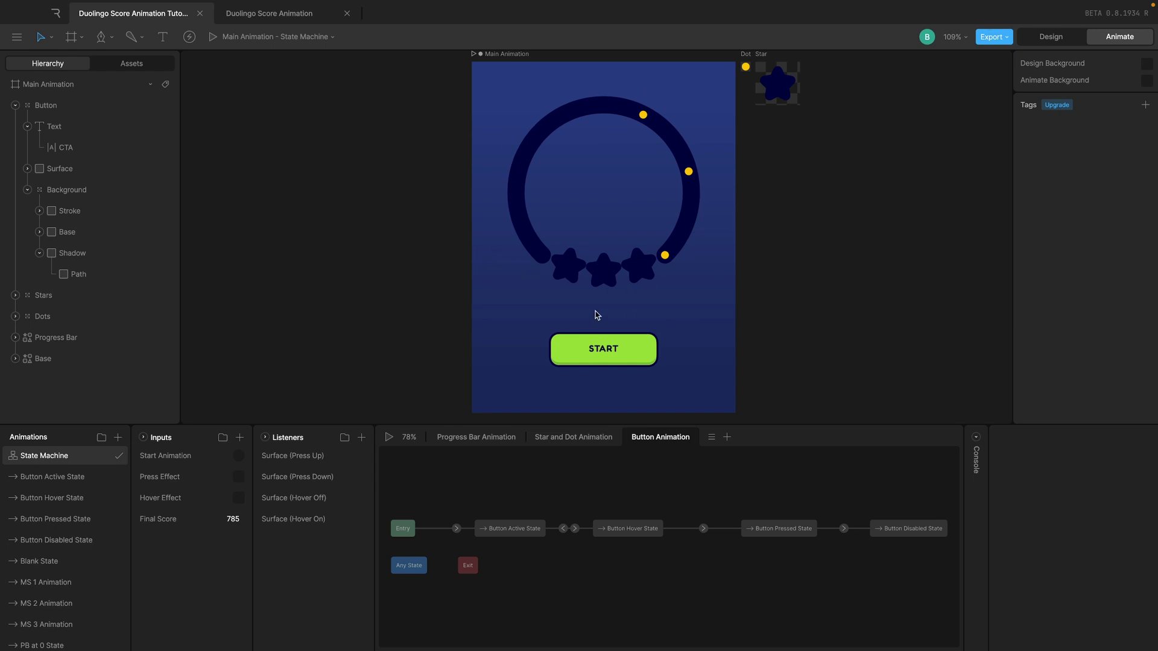
# Step: Play the Main Animation state machine and test the START button on the artboard
pyautogui.click(240, 437)
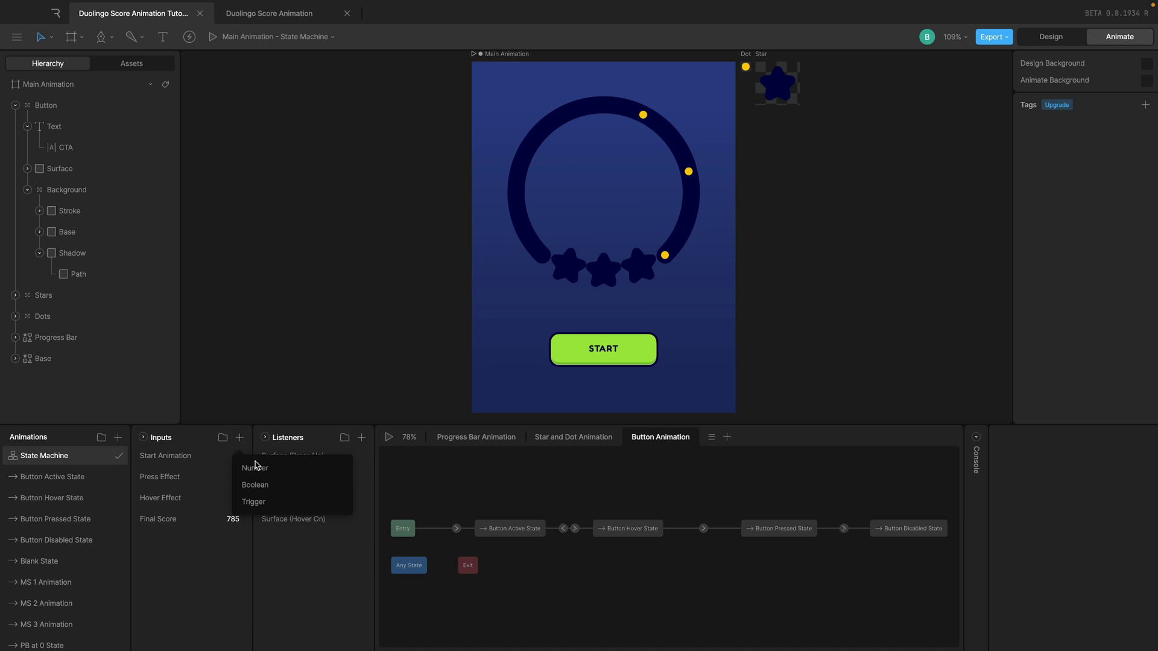
pyautogui.click(199, 438)
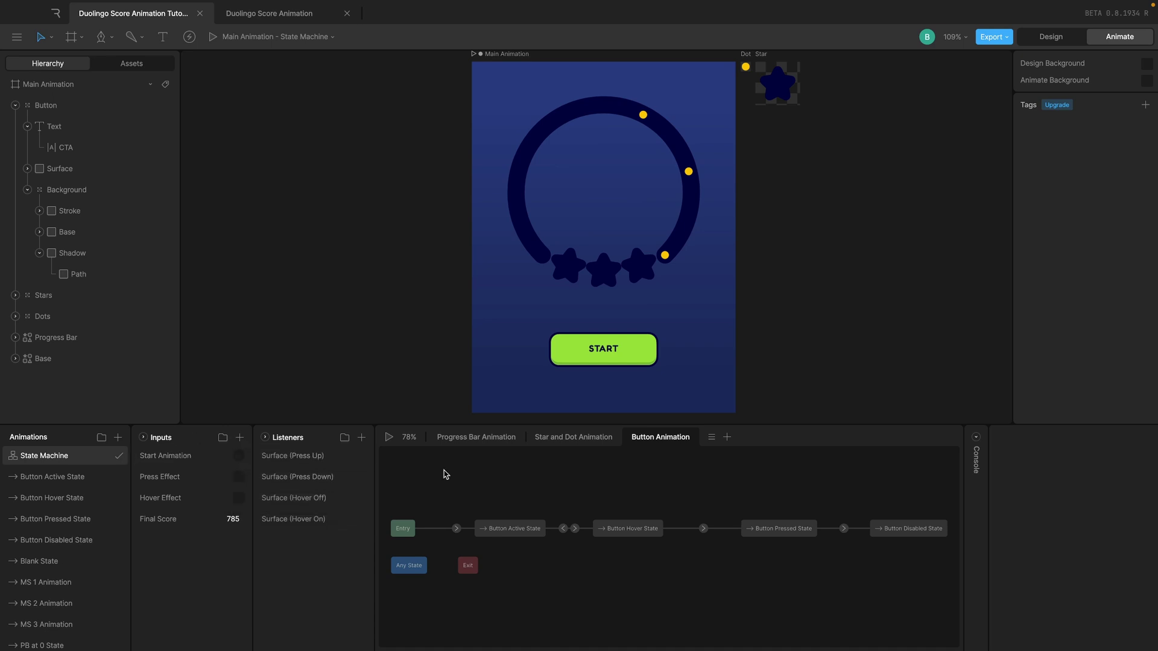
pyautogui.click(389, 437)
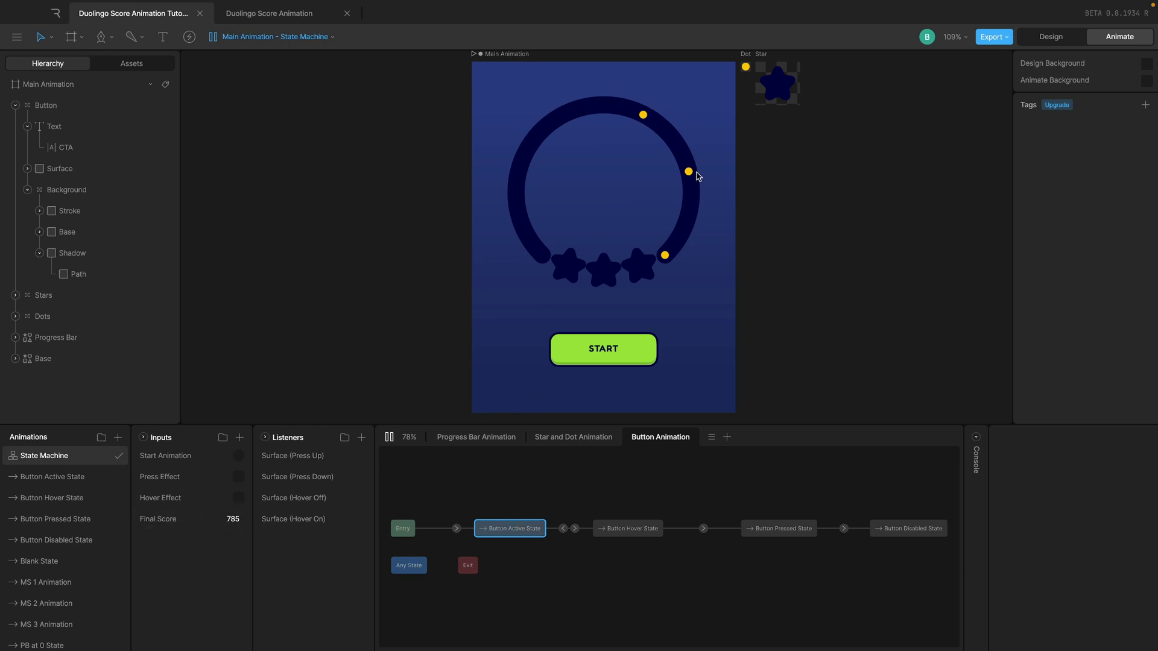
pyautogui.click(627, 349)
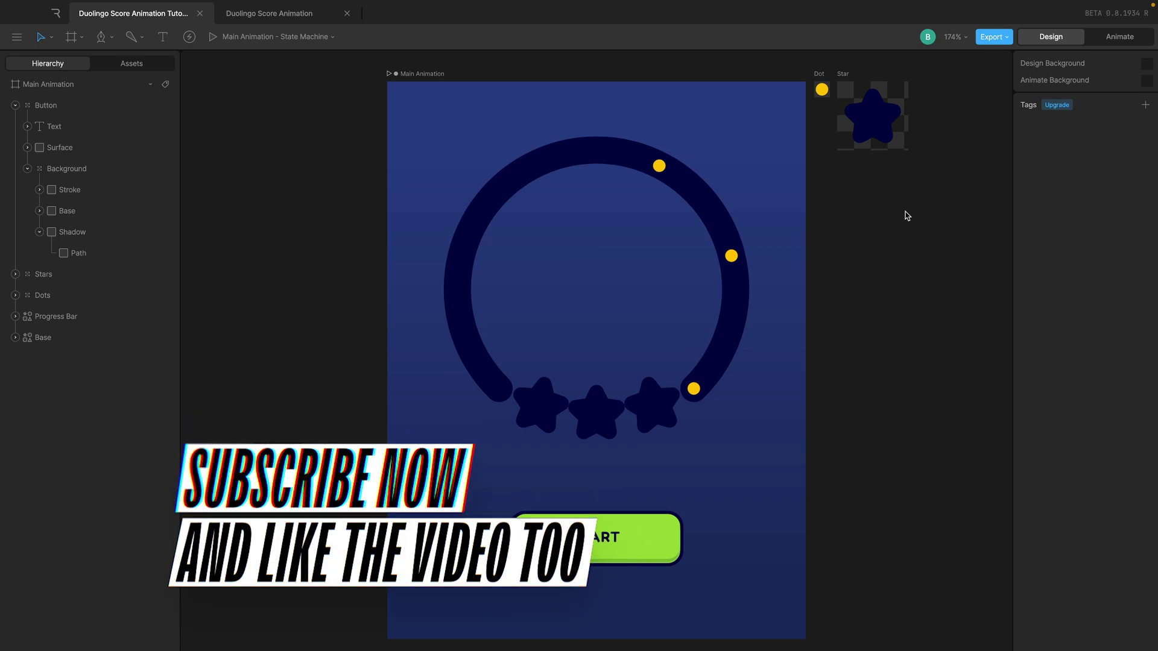
# Step: Switch to Animate mode and open the Surface (Press Up) listener's settings
pyautogui.click(1103, 41)
pyautogui.scroll(-8, 823, 278)
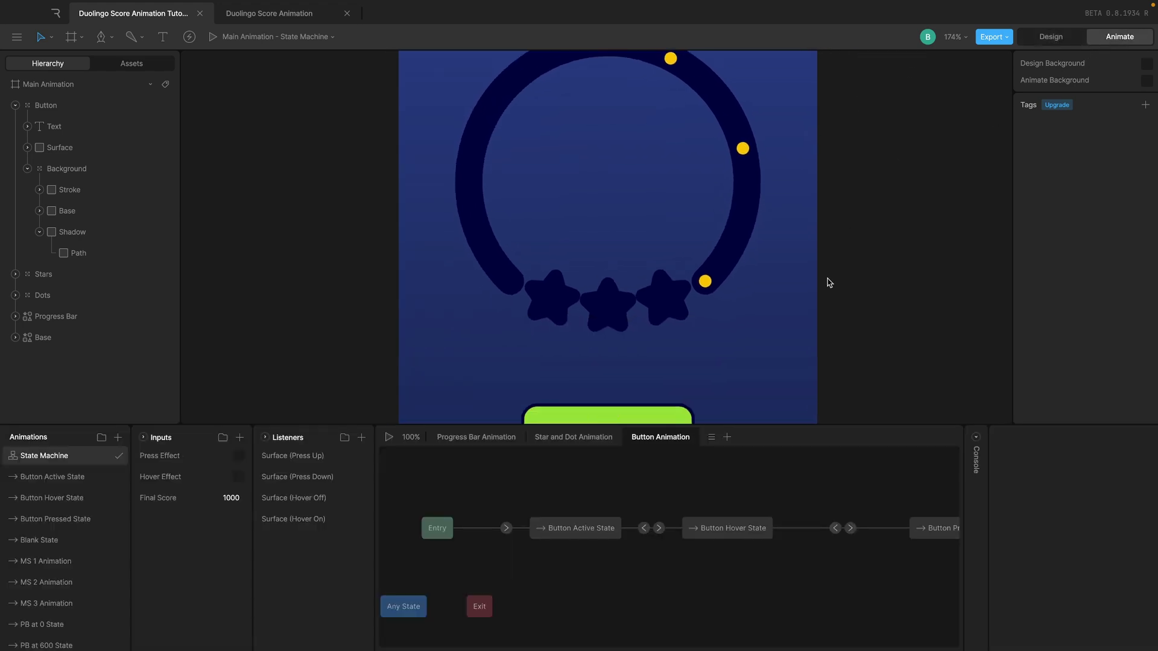
pyautogui.scroll(-3, 824, 278)
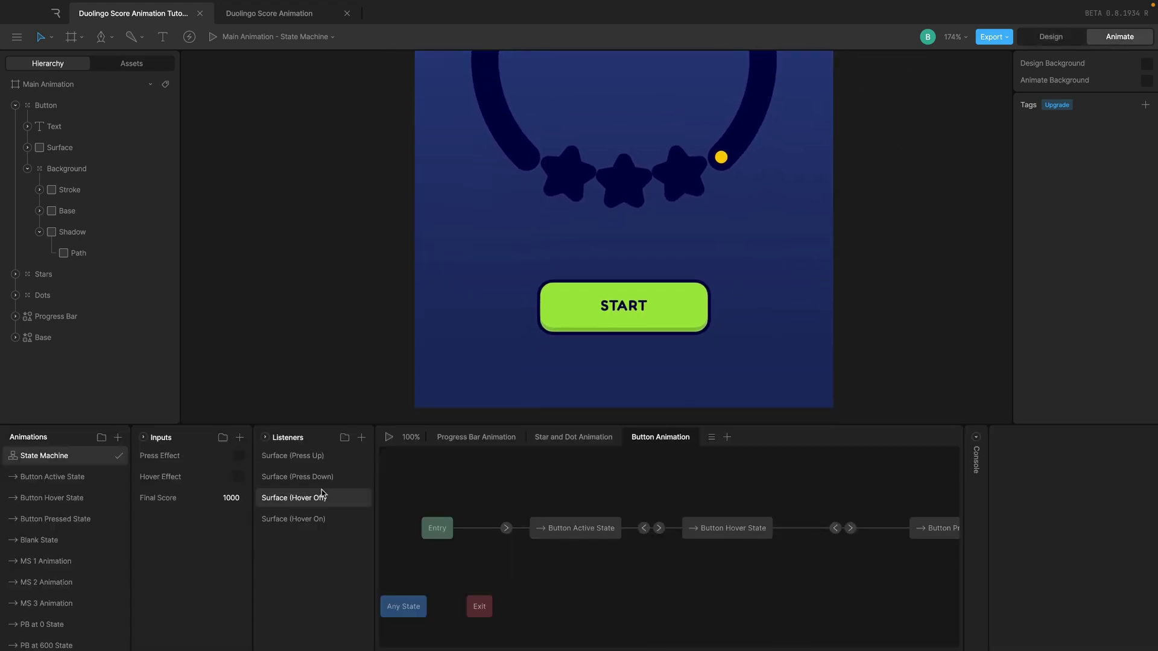
pyautogui.scroll(2, 533, 300)
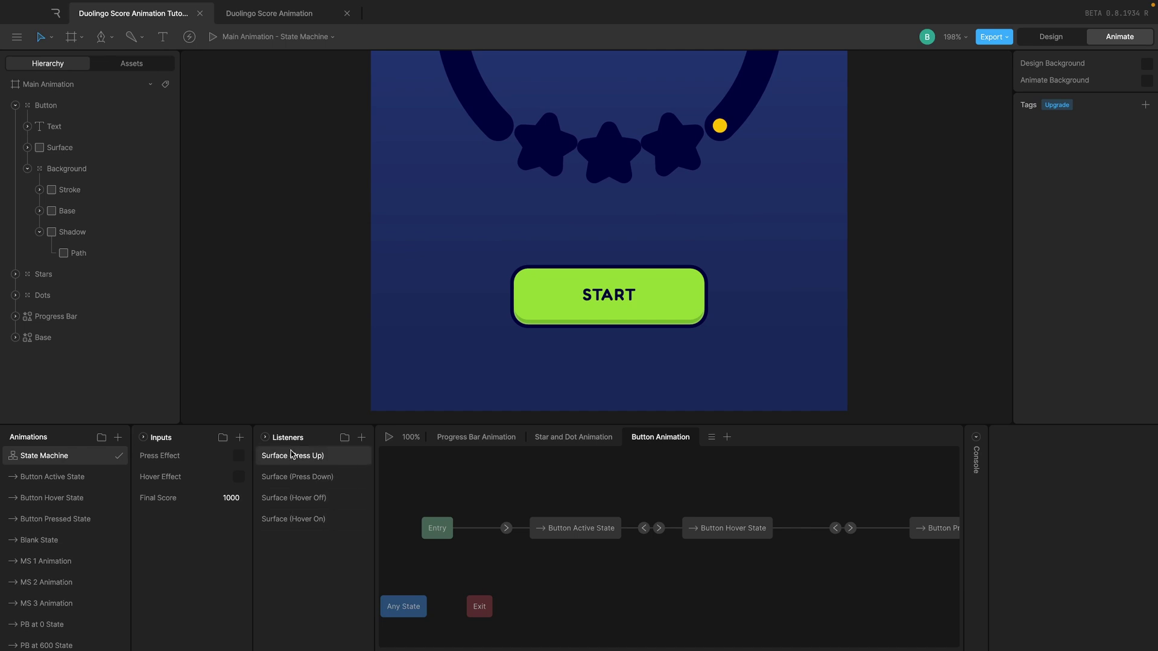
pyautogui.scroll(1, 543, 280)
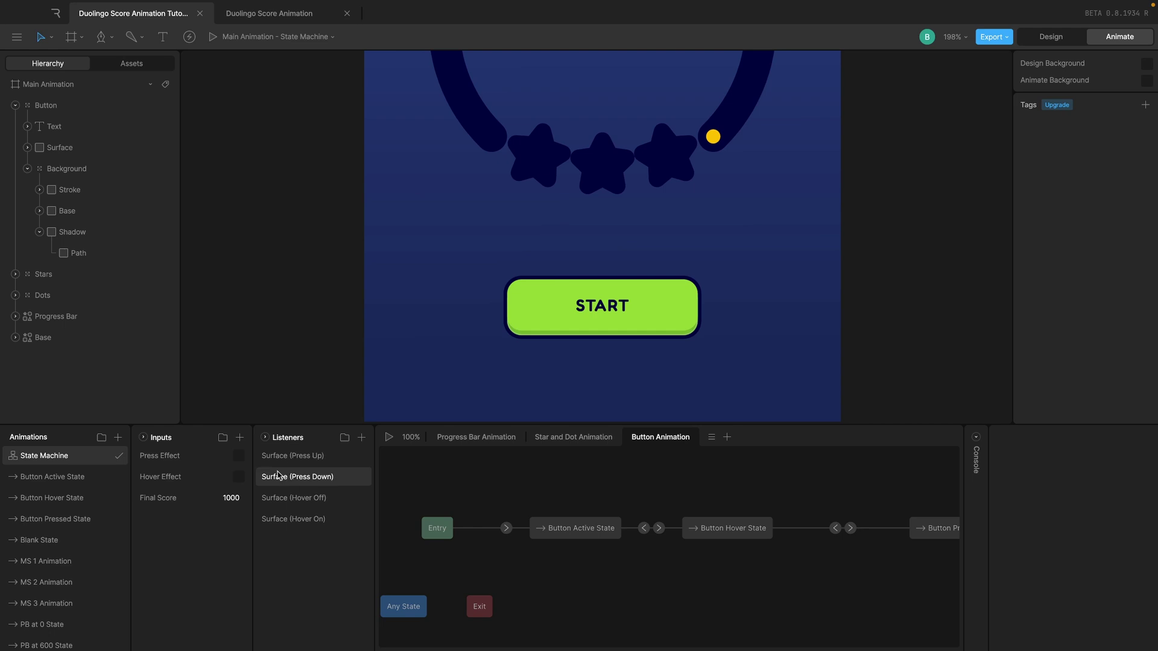
pyautogui.click(294, 457)
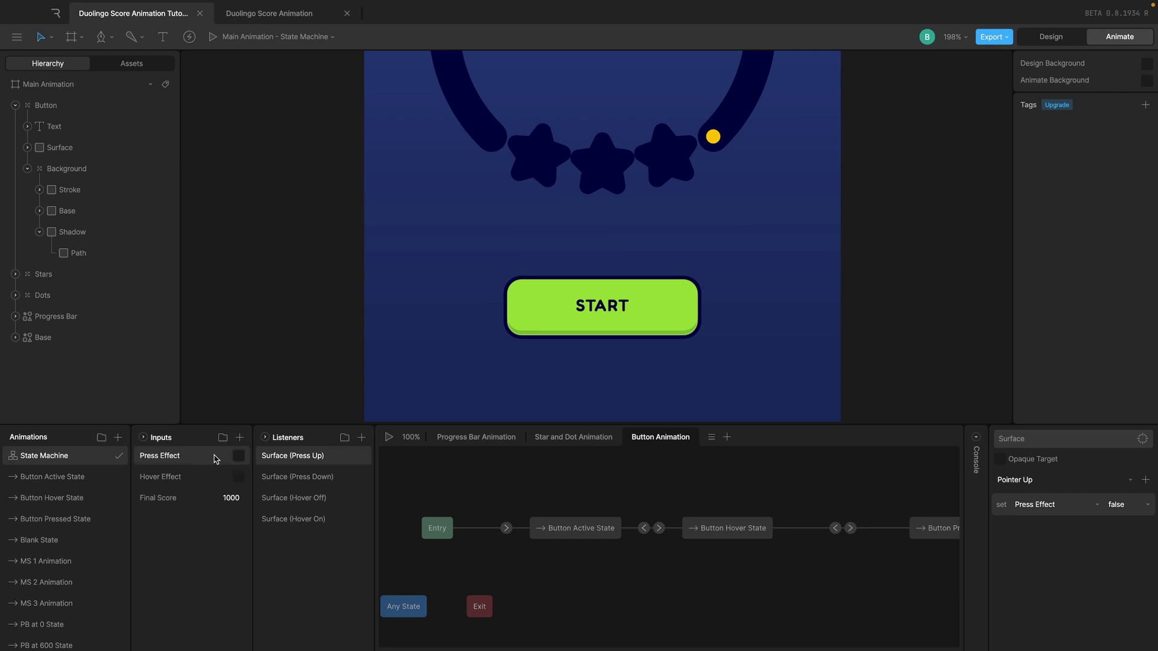
# Step: Play the state machine and test the START button's hover and press behaviour
pyautogui.click(389, 436)
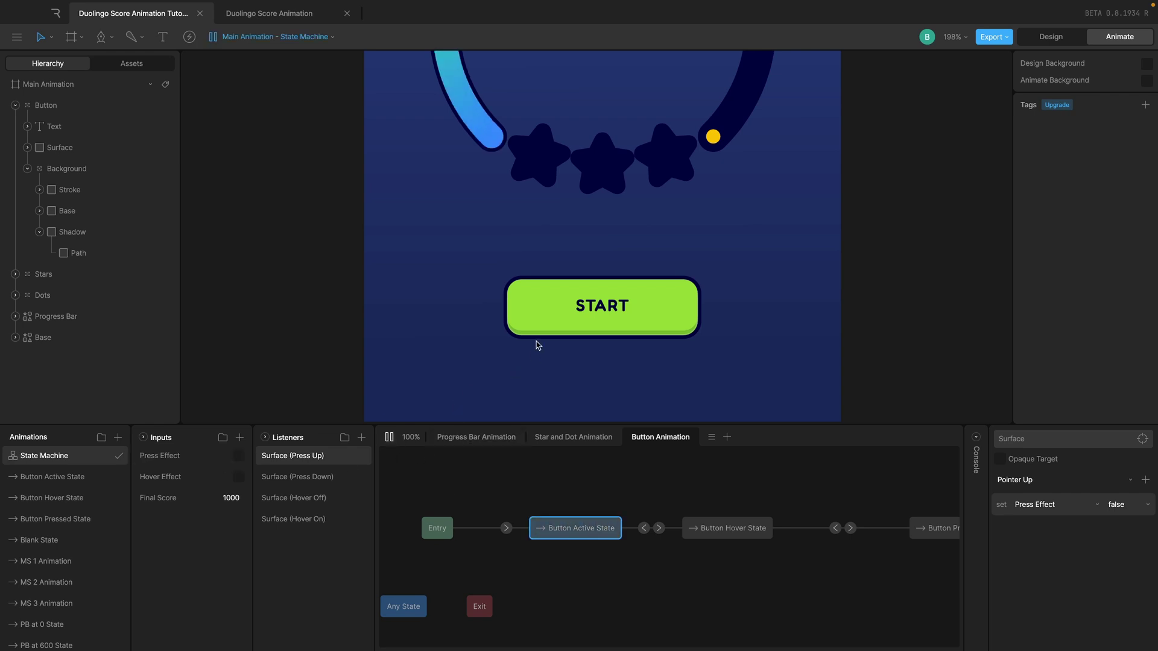
pyautogui.moveTo(553, 306)
pyautogui.click(554, 307)
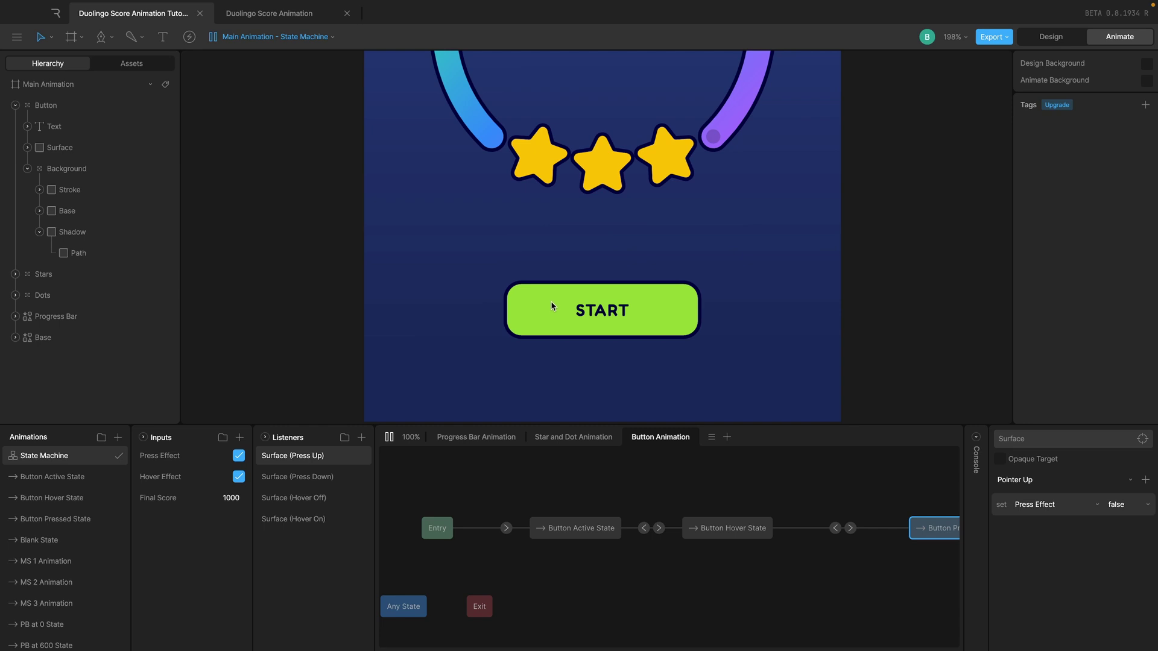
pyautogui.click(551, 303)
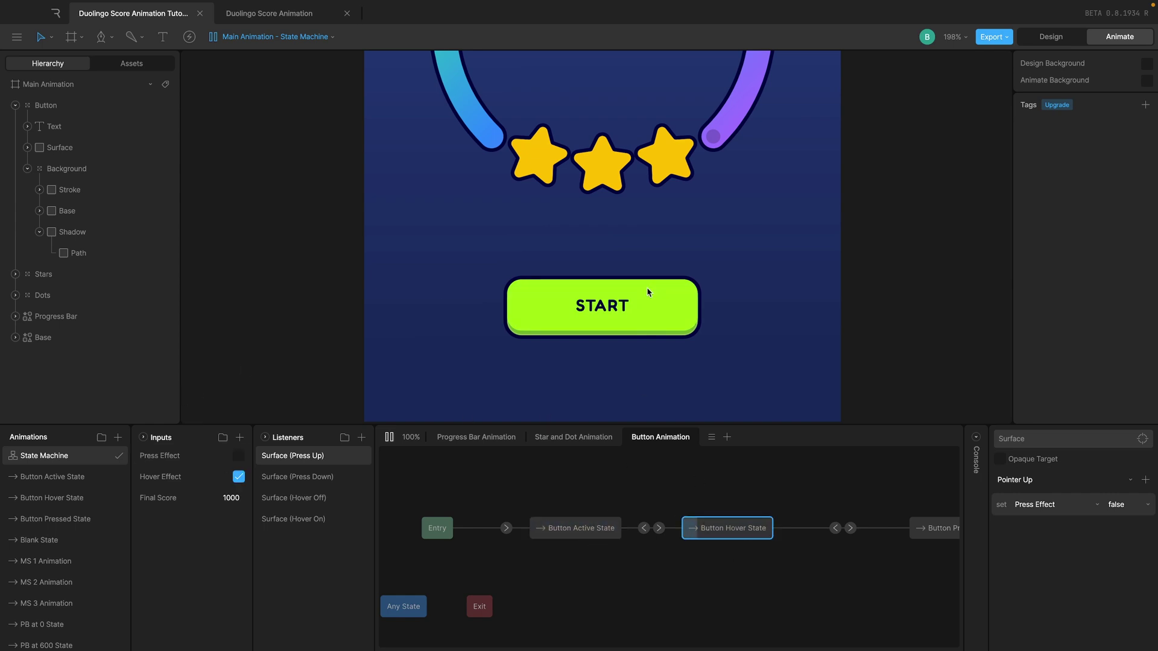
pyautogui.click(648, 312)
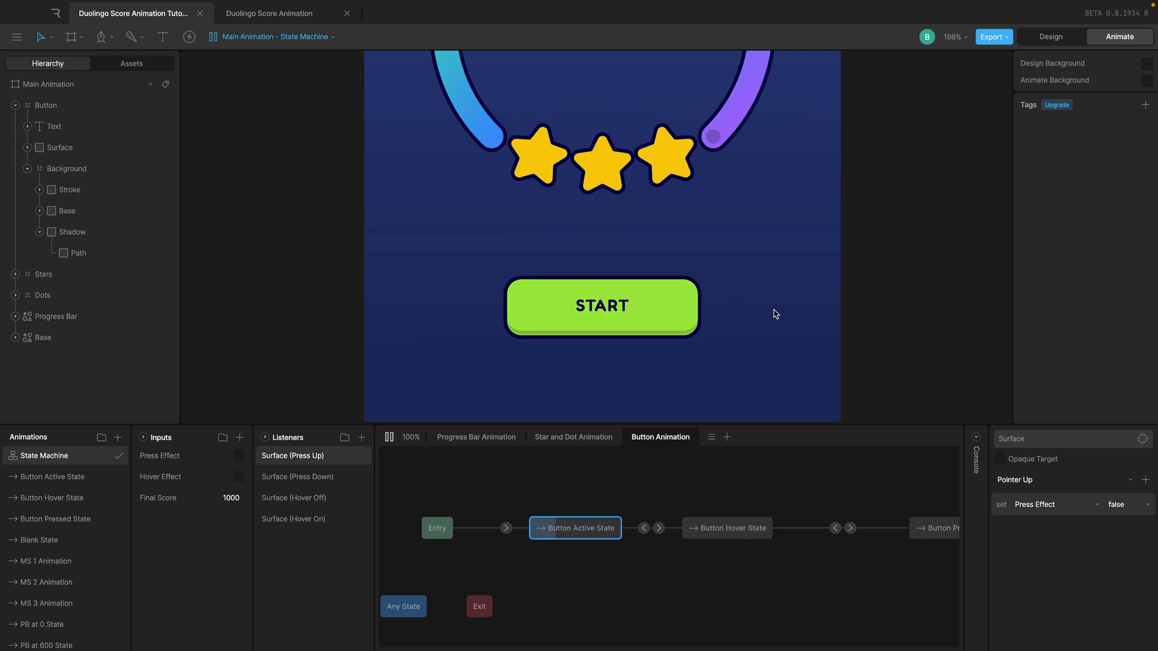
pyautogui.click(632, 313)
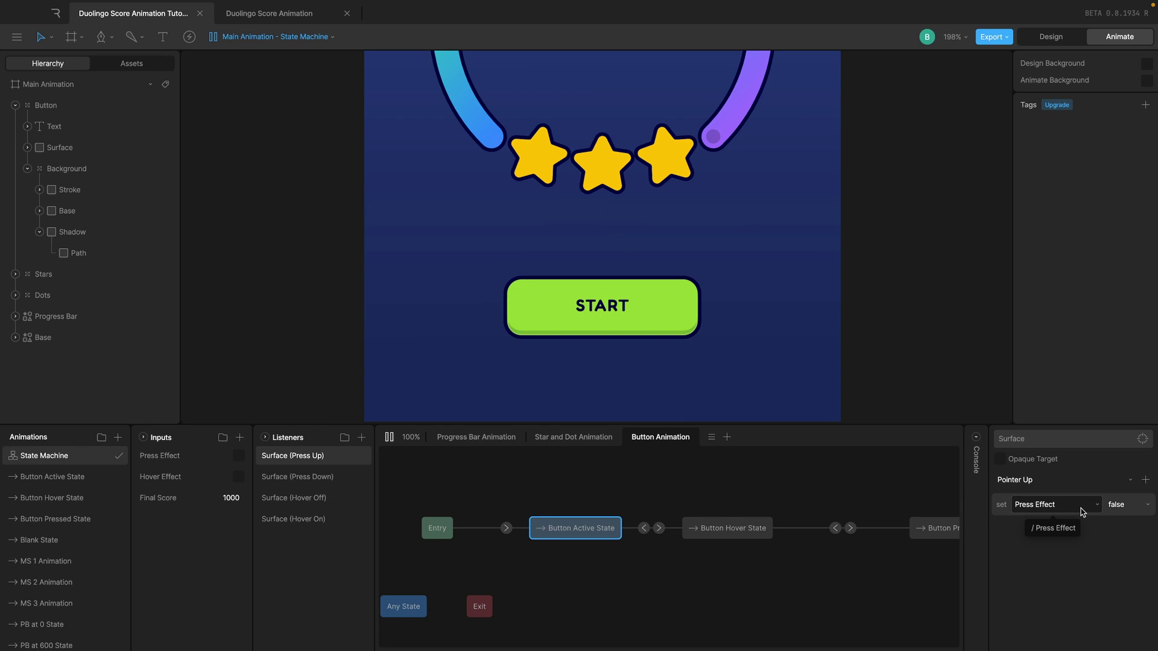
# Step: Add a second Input Change action to the Surface (Press Up) listener
pyautogui.click(1146, 481)
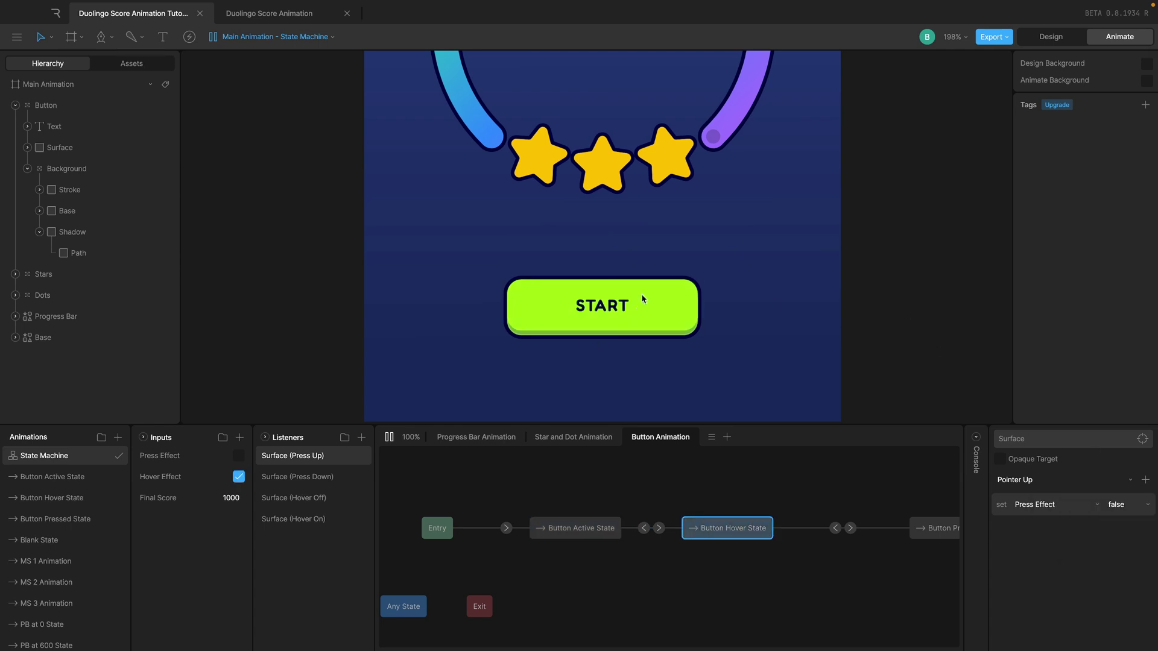
pyautogui.scroll(5, 620, 149)
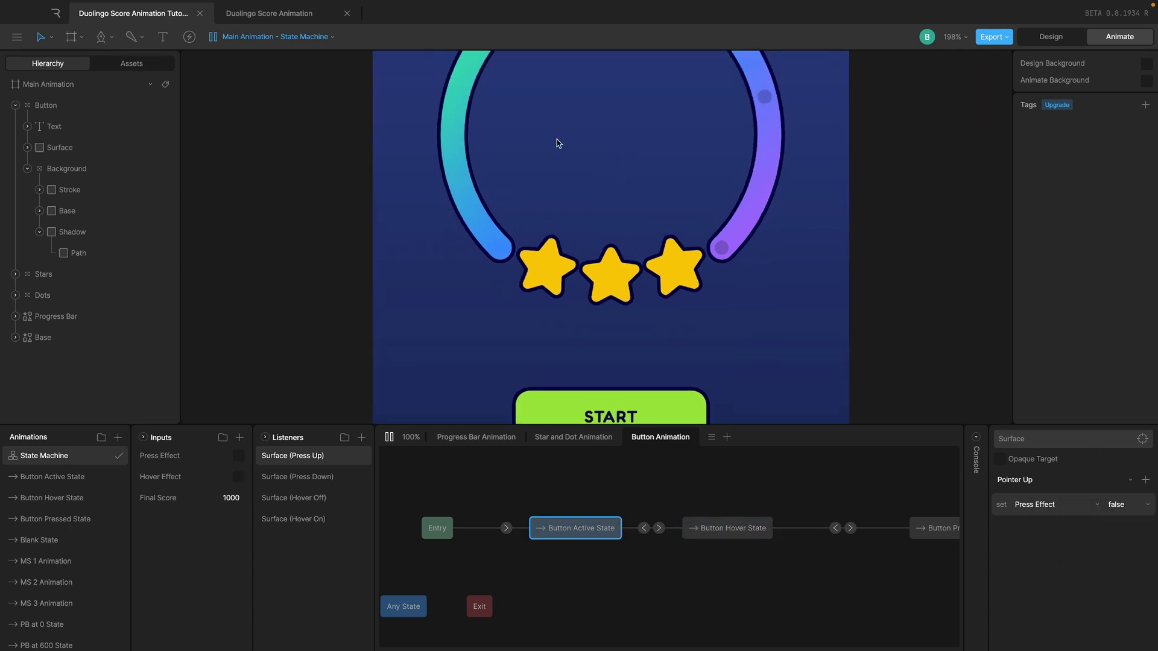
pyautogui.scroll(-3, 593, 331)
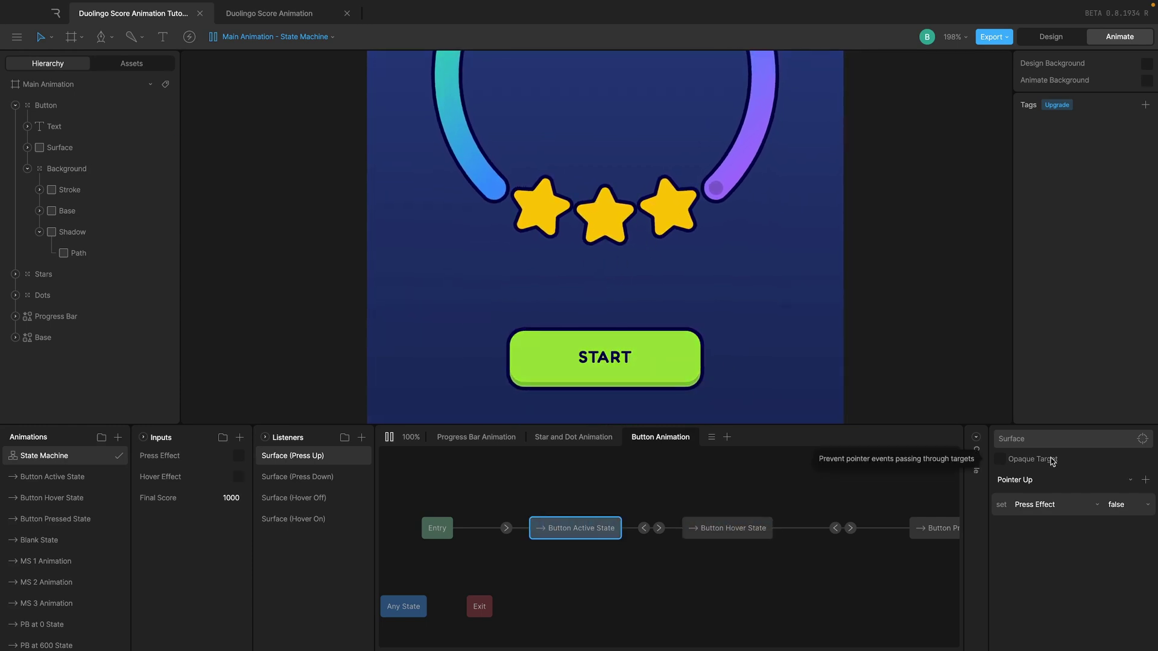
pyautogui.click(1145, 480)
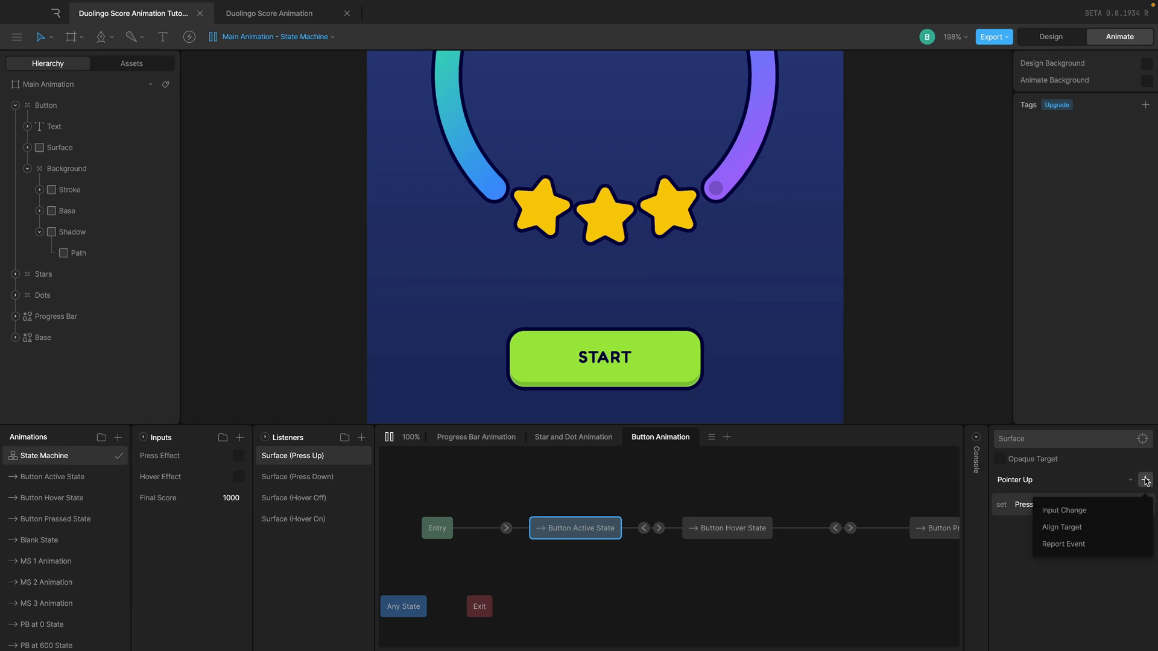
pyautogui.click(1065, 511)
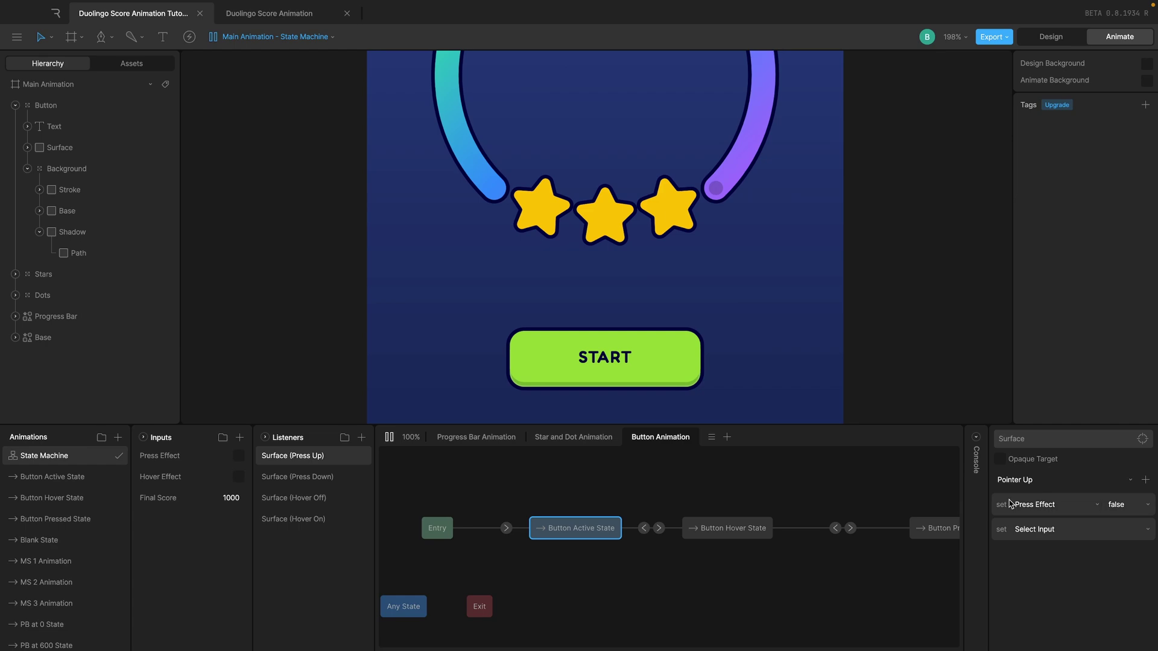
pyautogui.click(1038, 529)
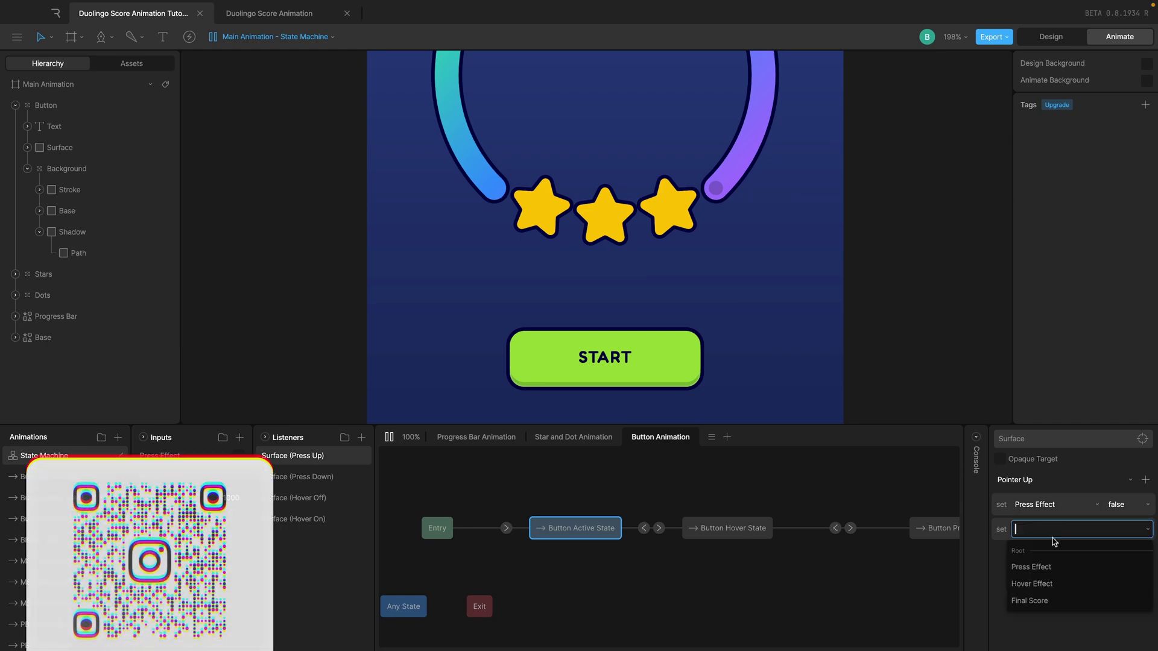
pyautogui.click(1038, 631)
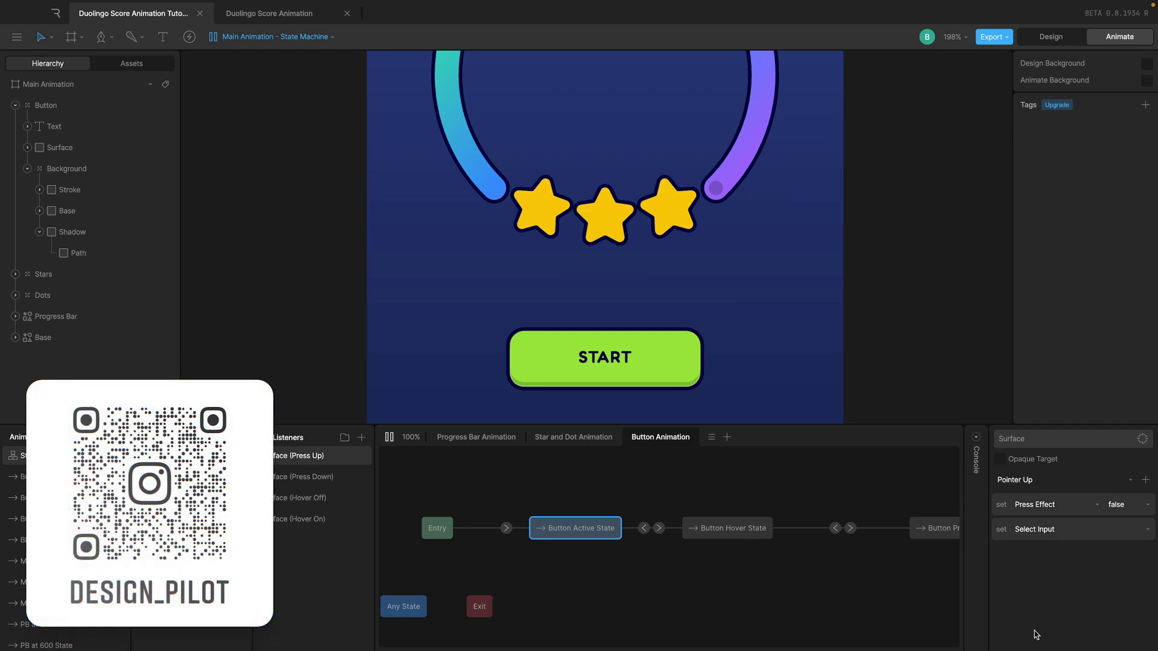
# Step: Create a new Trigger input in the state machine and name it Start Animation
pyautogui.click(239, 438)
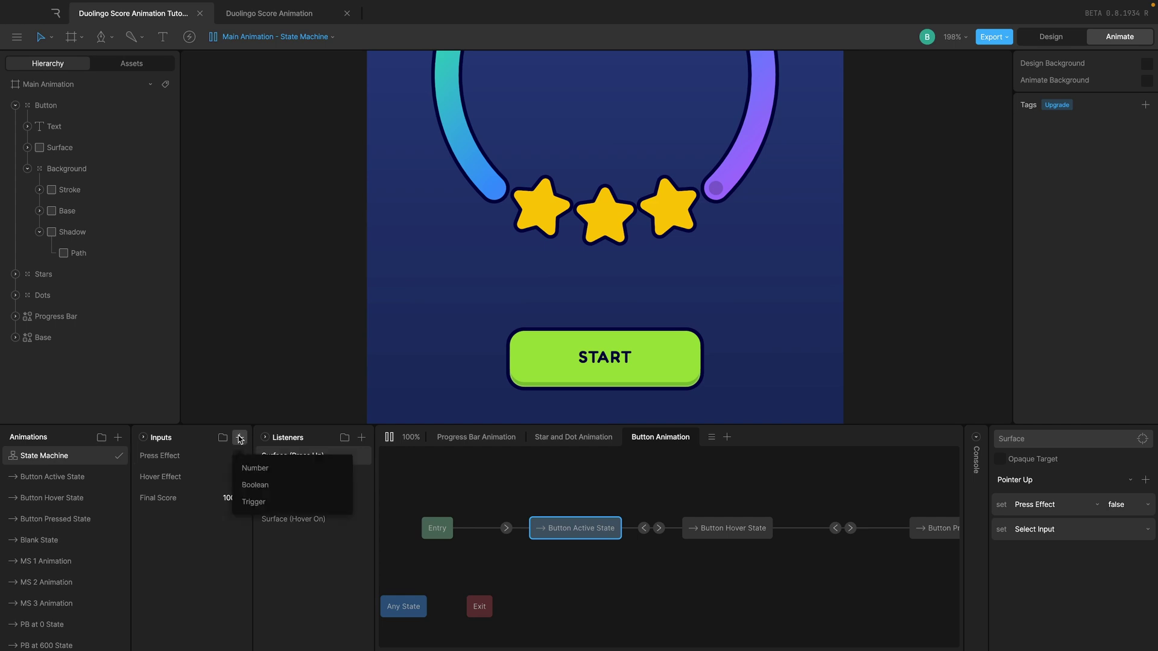
pyautogui.click(254, 503)
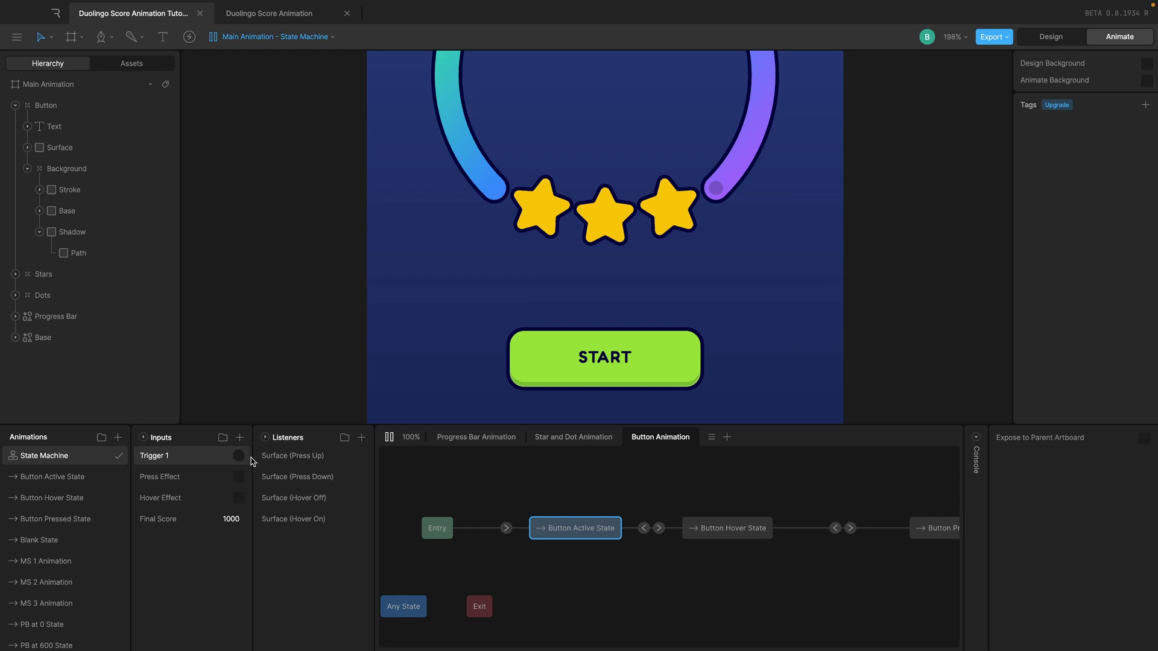
pyautogui.click(325, 459)
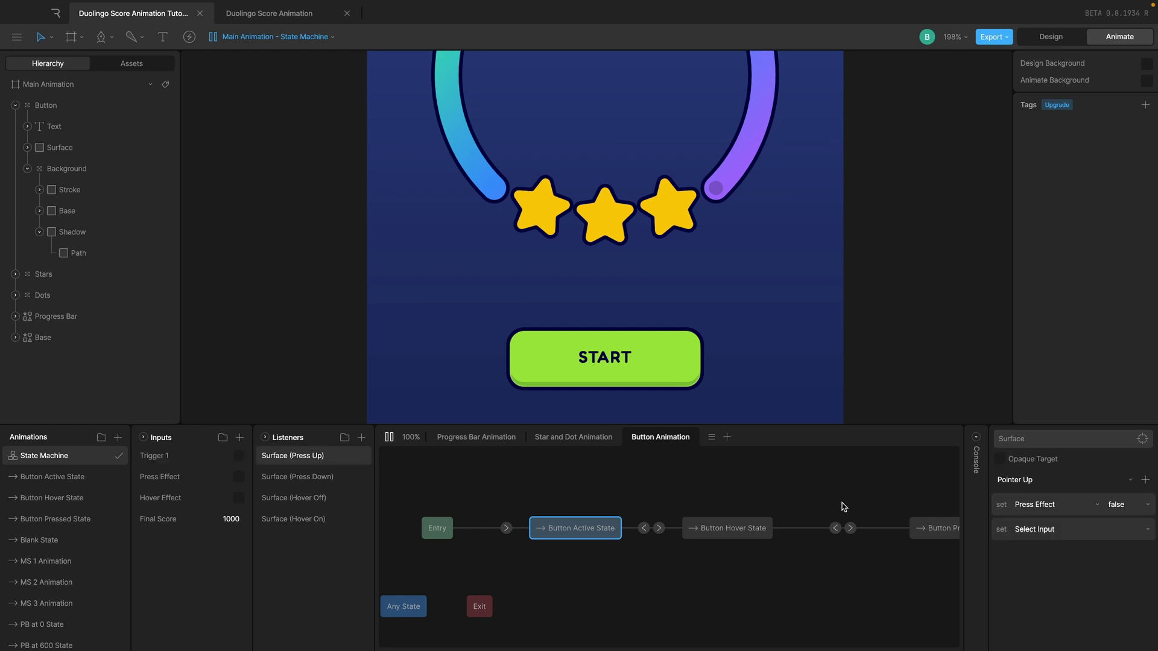
pyautogui.click(1035, 505)
pyautogui.click(1039, 529)
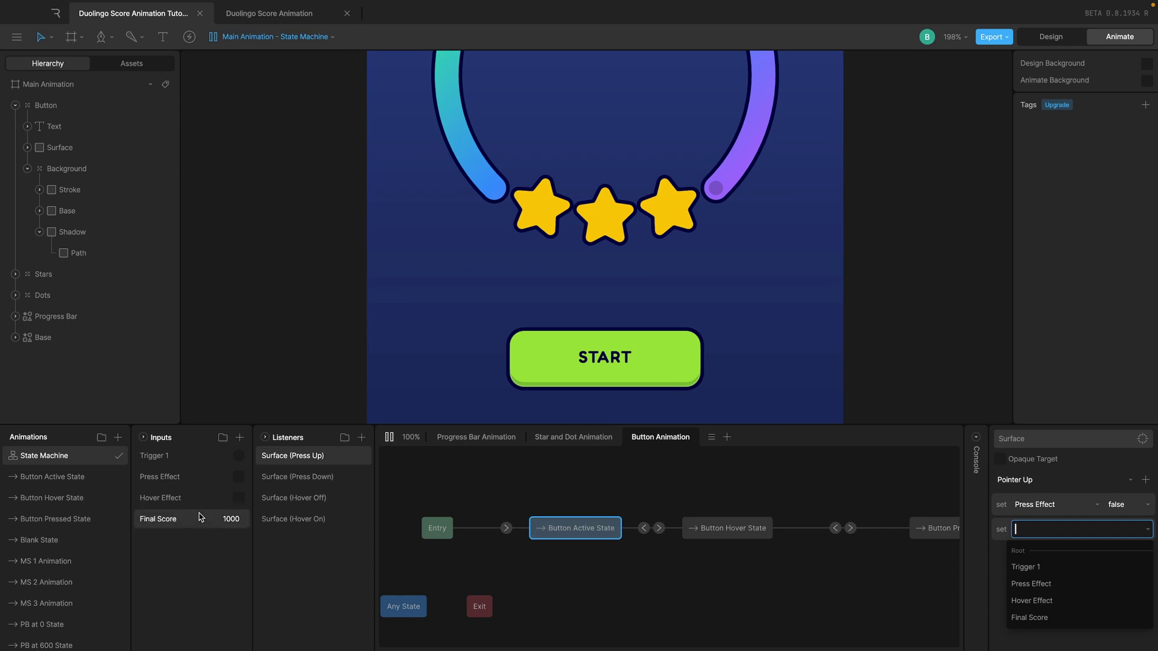
pyautogui.doubleClick(156, 456)
pyautogui.write('Start Anima')
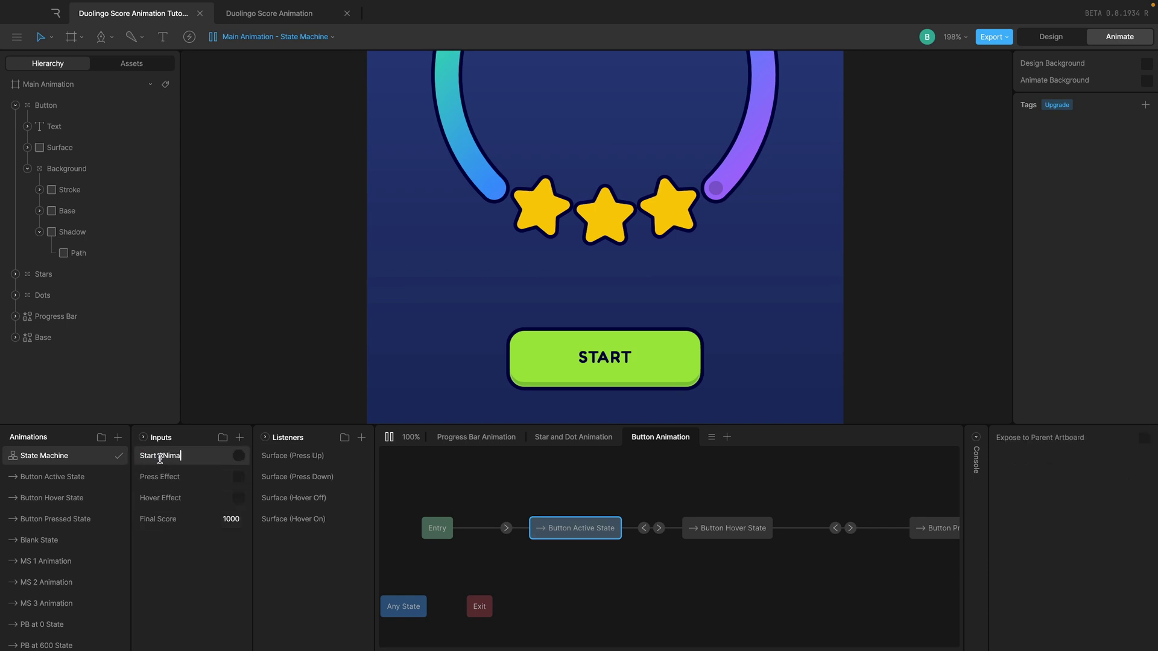
pyautogui.write('tion')
pyautogui.press('Return')
# Step: Set the Surface (Press Up) listener's empty input change to fire the Start Animation trigger
pyautogui.click(365, 462)
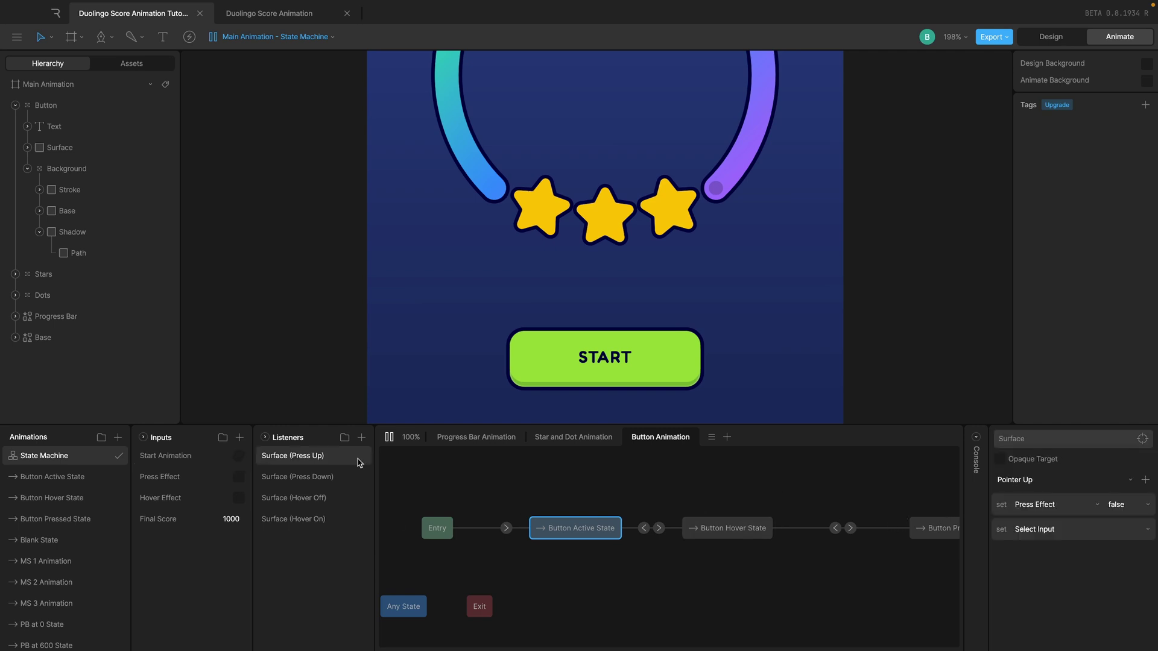
pyautogui.click(1054, 530)
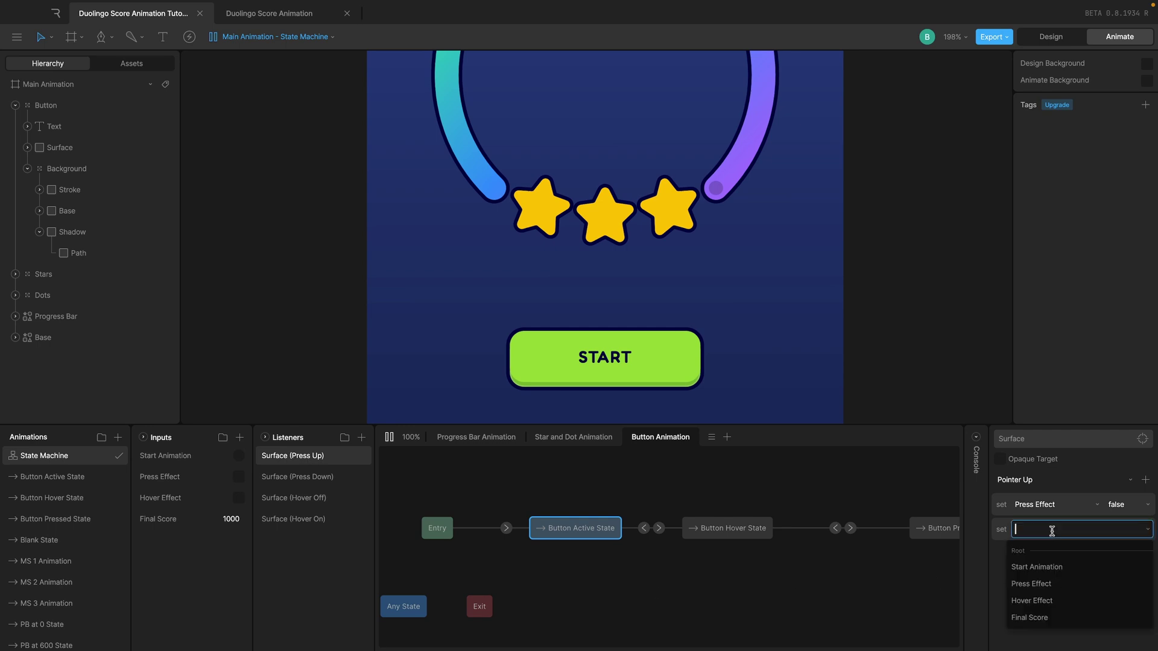
pyautogui.click(1038, 570)
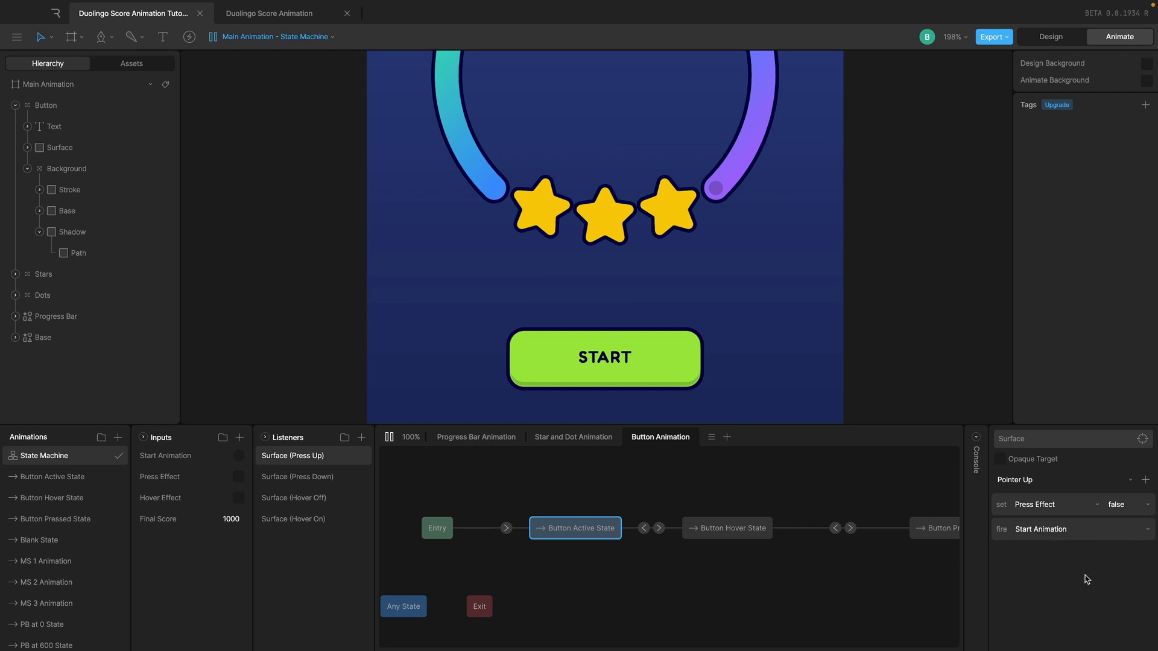
# Step: Restart the state machine playback and test the START button together with the Start Animation trigger
pyautogui.click(390, 436)
pyautogui.hscroll(3, 434, 486)
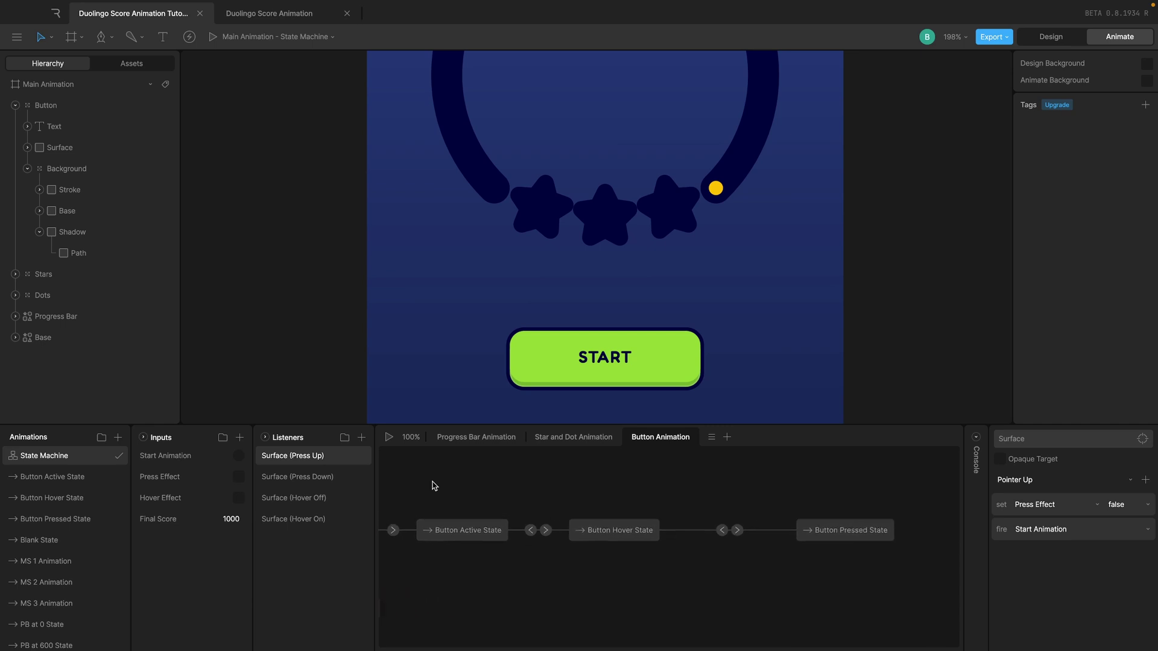
pyautogui.scroll(-1, 830, 378)
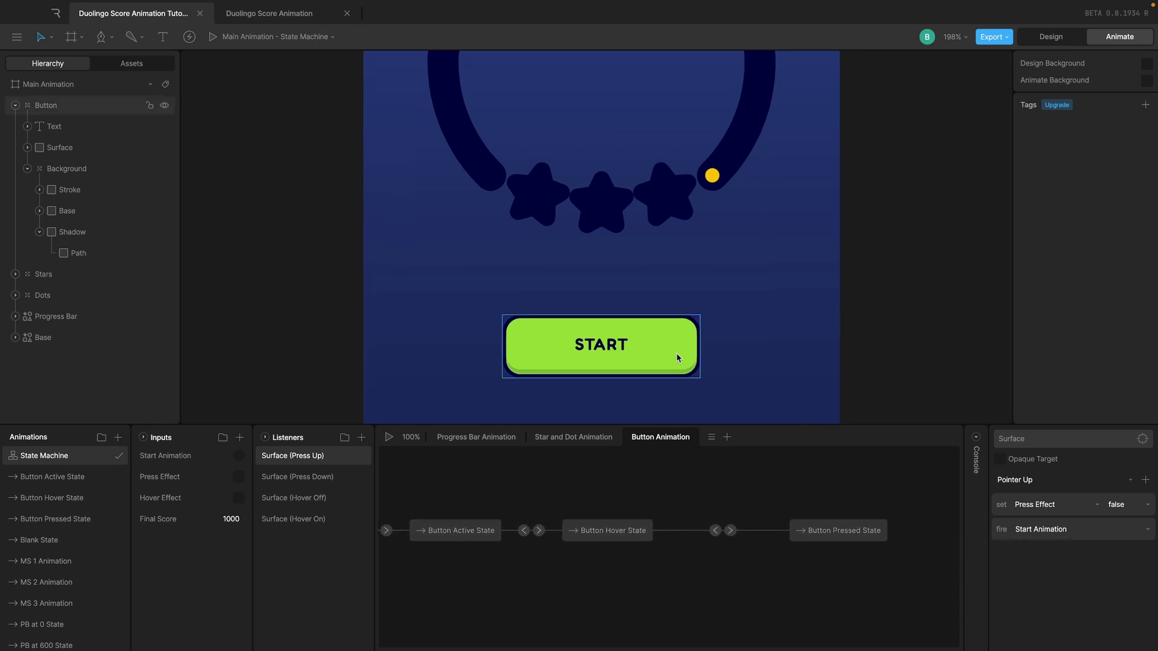
pyautogui.click(389, 437)
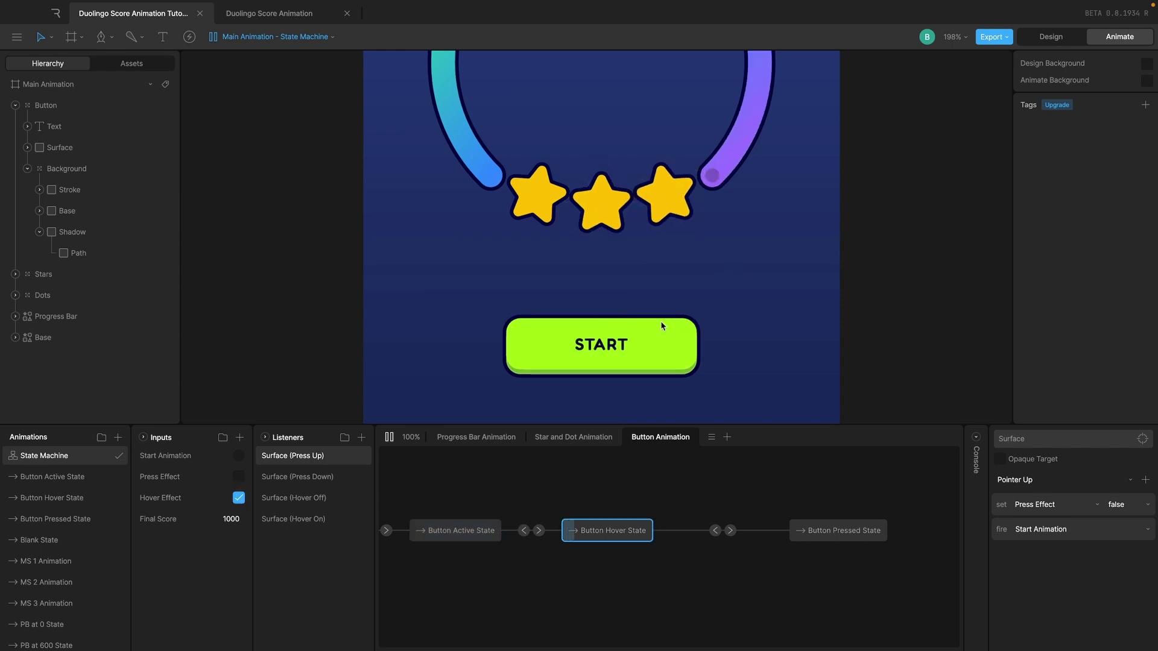
pyautogui.click(239, 457)
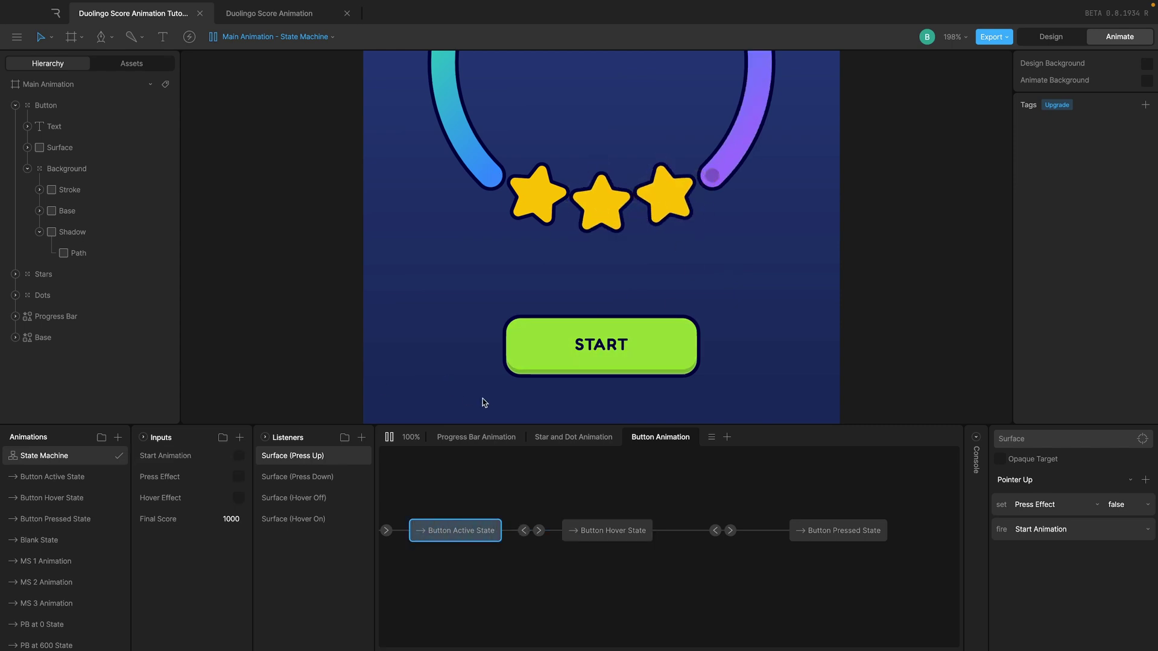
pyautogui.click(542, 338)
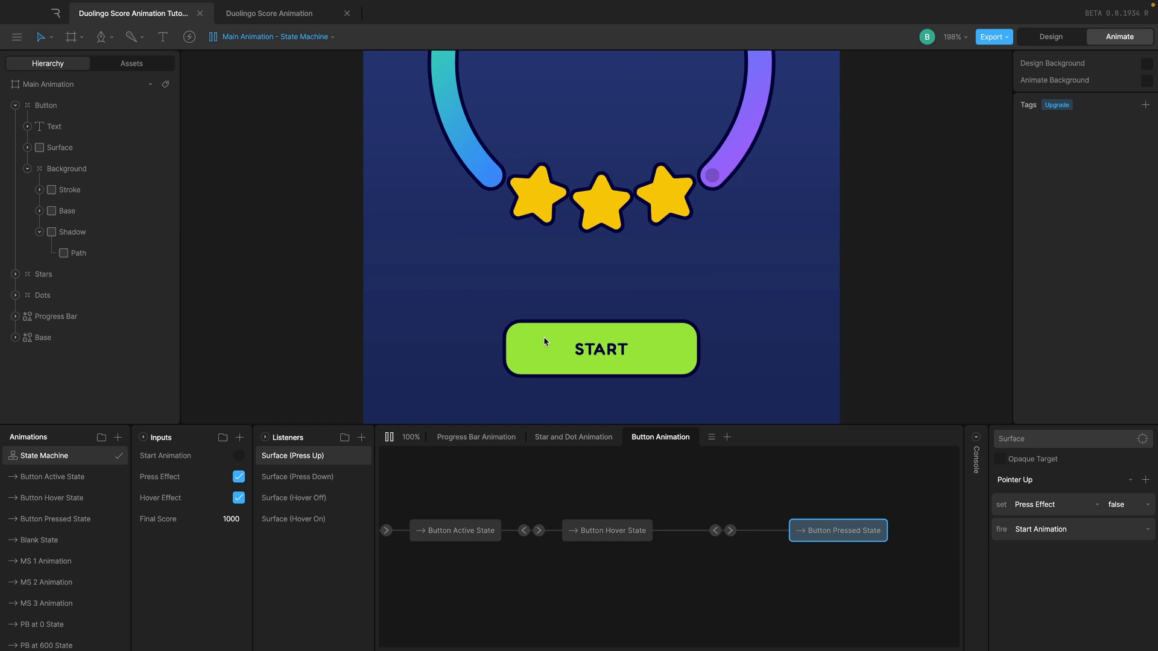
pyautogui.click(241, 460)
pyautogui.click(241, 460)
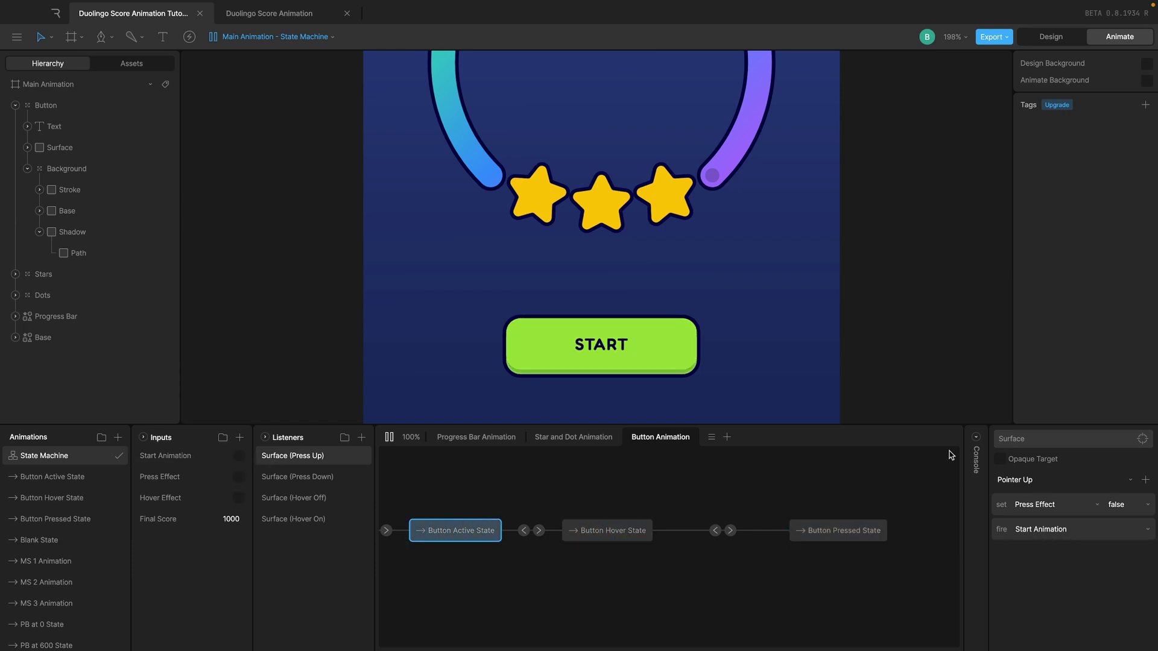
# Step: Open the console and examine the logged state machine events from the first frame to the latest entries
pyautogui.click(977, 438)
pyautogui.scroll(5, 919, 539)
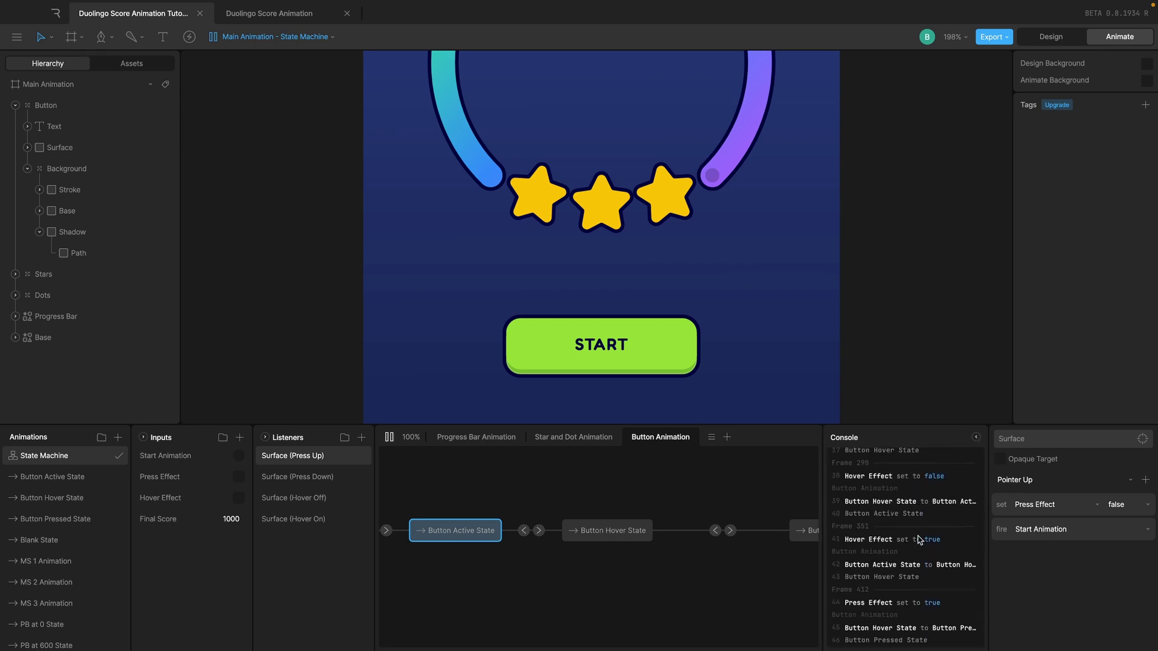
pyautogui.scroll(6, 920, 539)
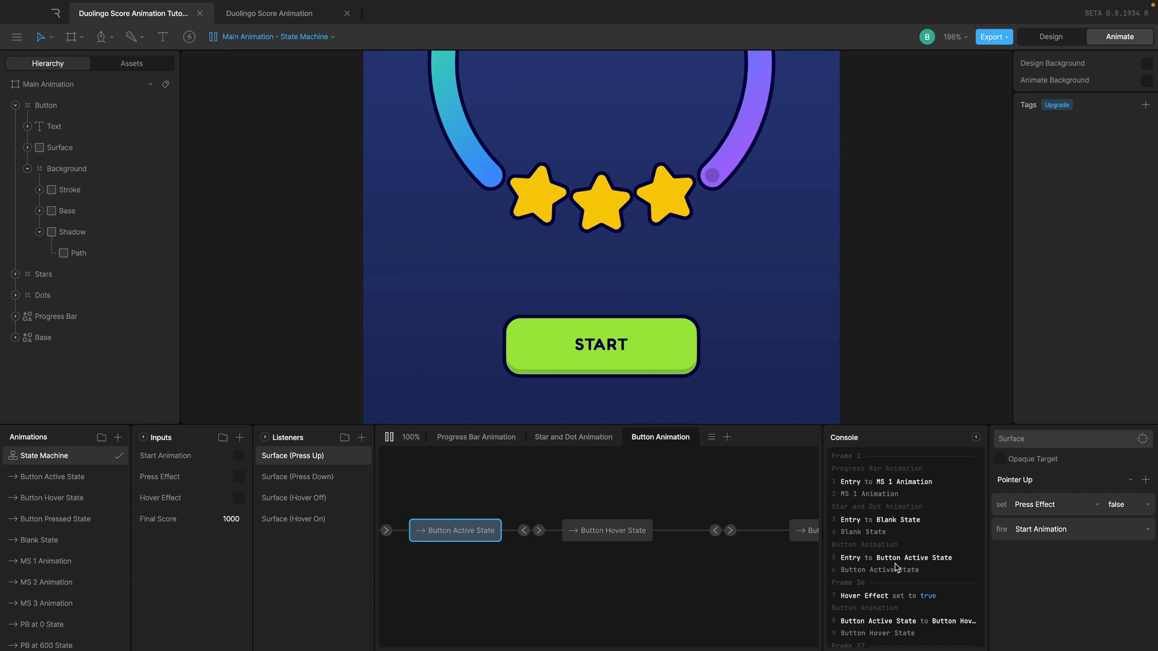
pyautogui.scroll(-3, 897, 567)
pyautogui.scroll(-15, 919, 608)
pyautogui.scroll(-2, 917, 603)
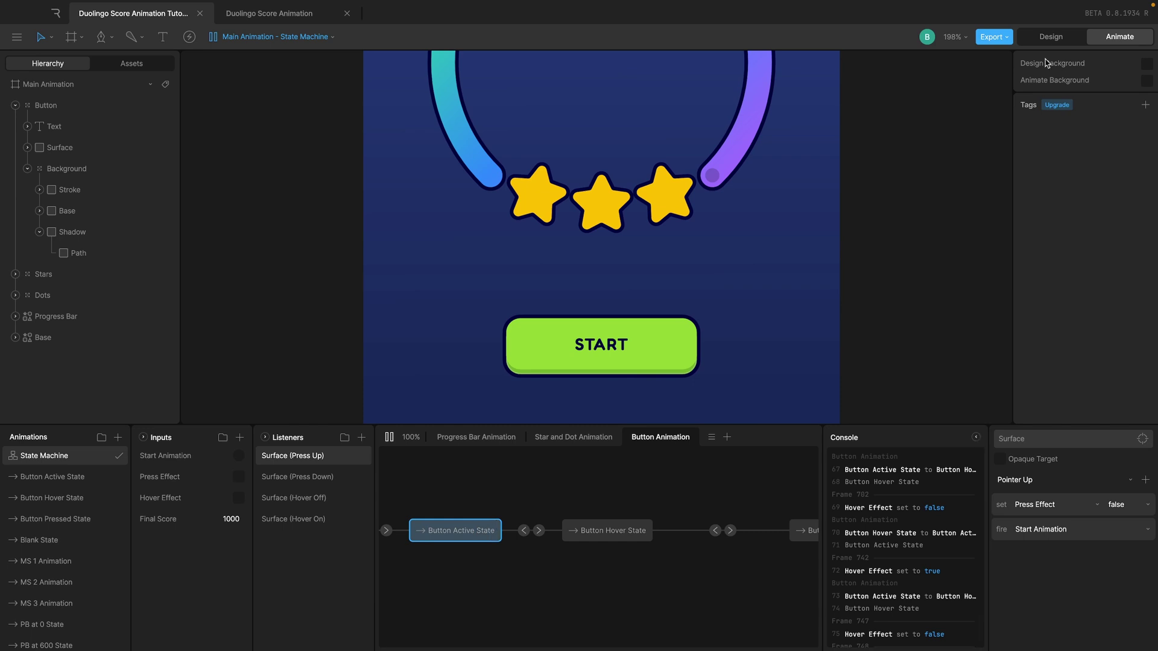
# Step: Restart the state machine playback, test the START button, and check the console log for its input changes
pyautogui.click(1051, 38)
pyautogui.click(1117, 39)
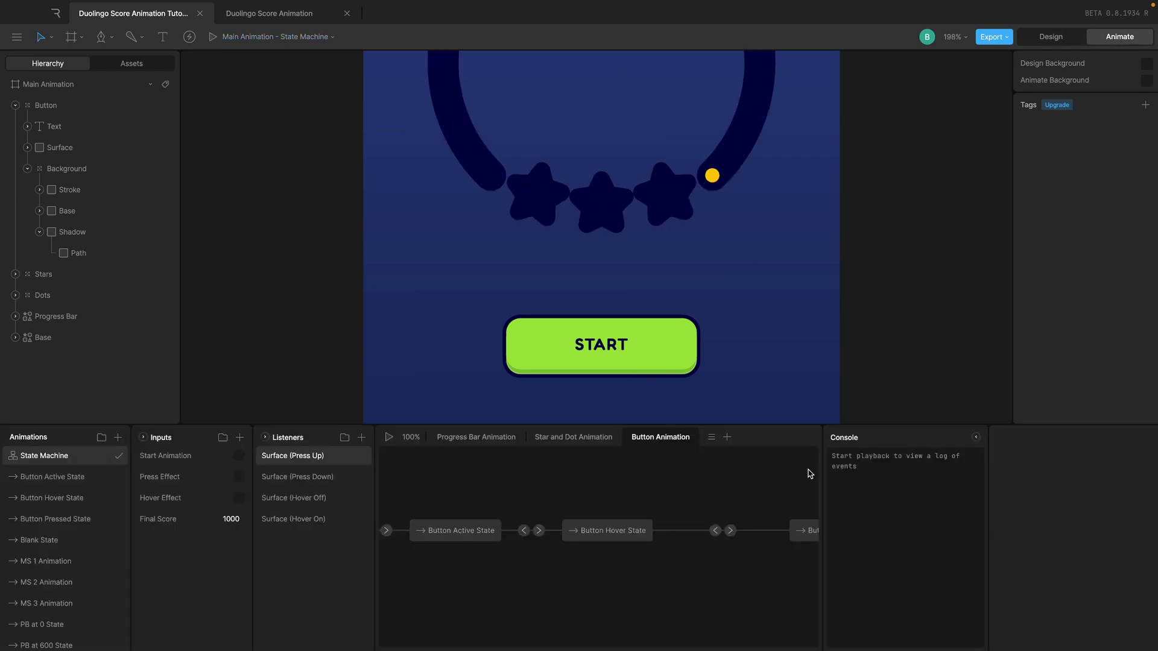
pyautogui.click(389, 437)
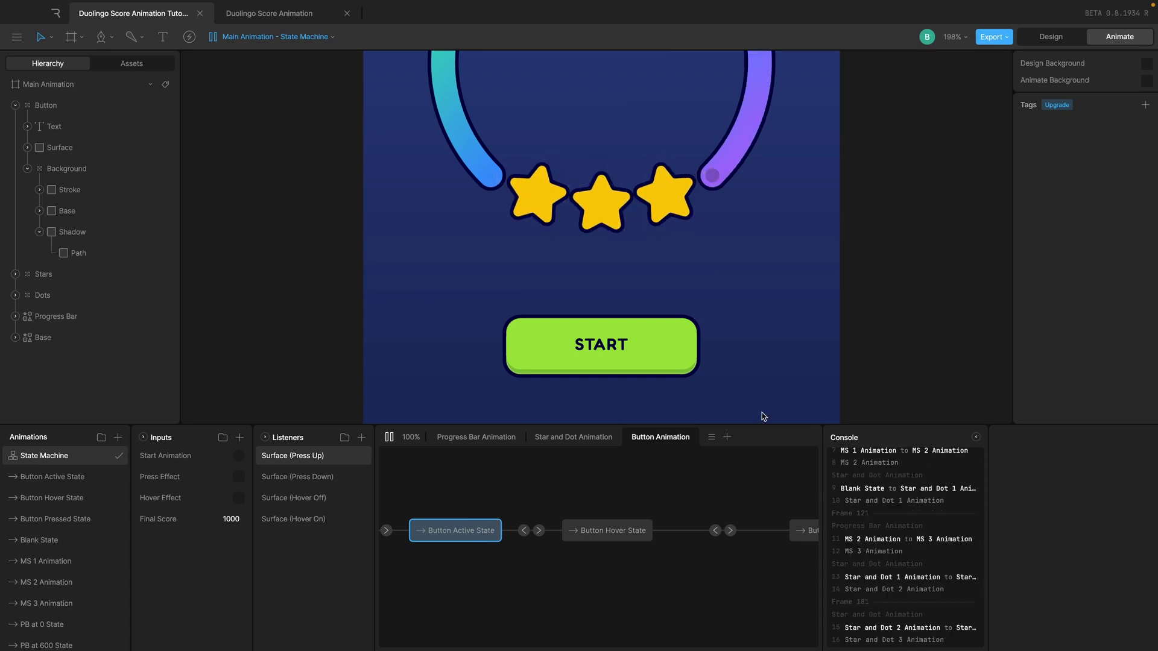
pyautogui.click(668, 346)
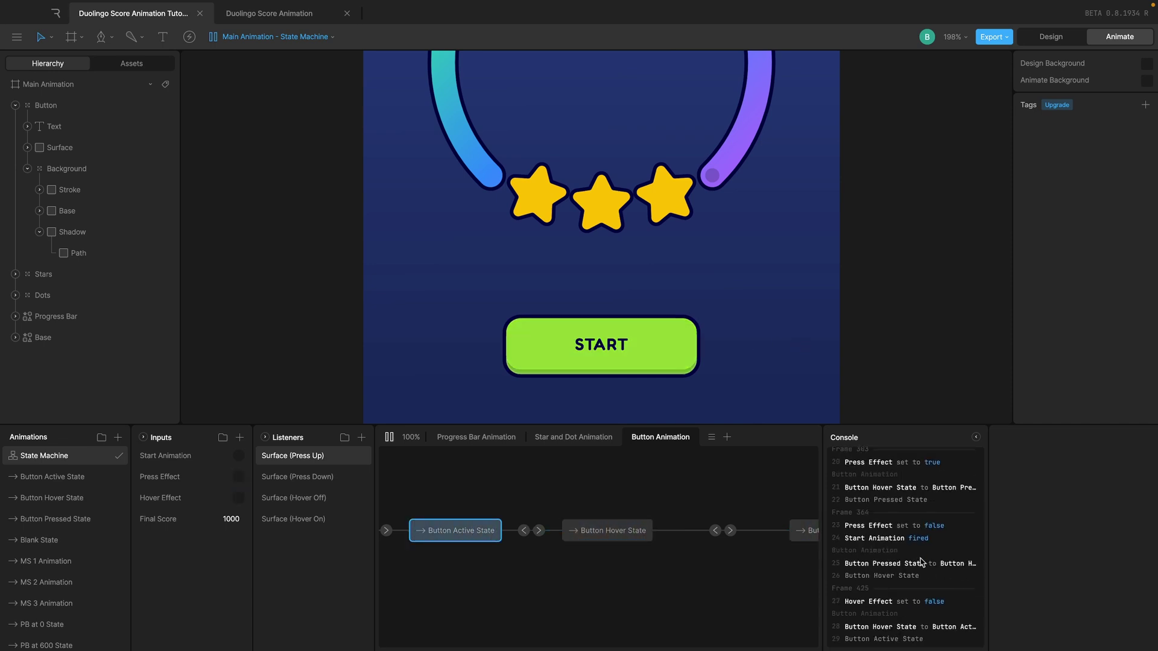
pyautogui.scroll(3, 922, 562)
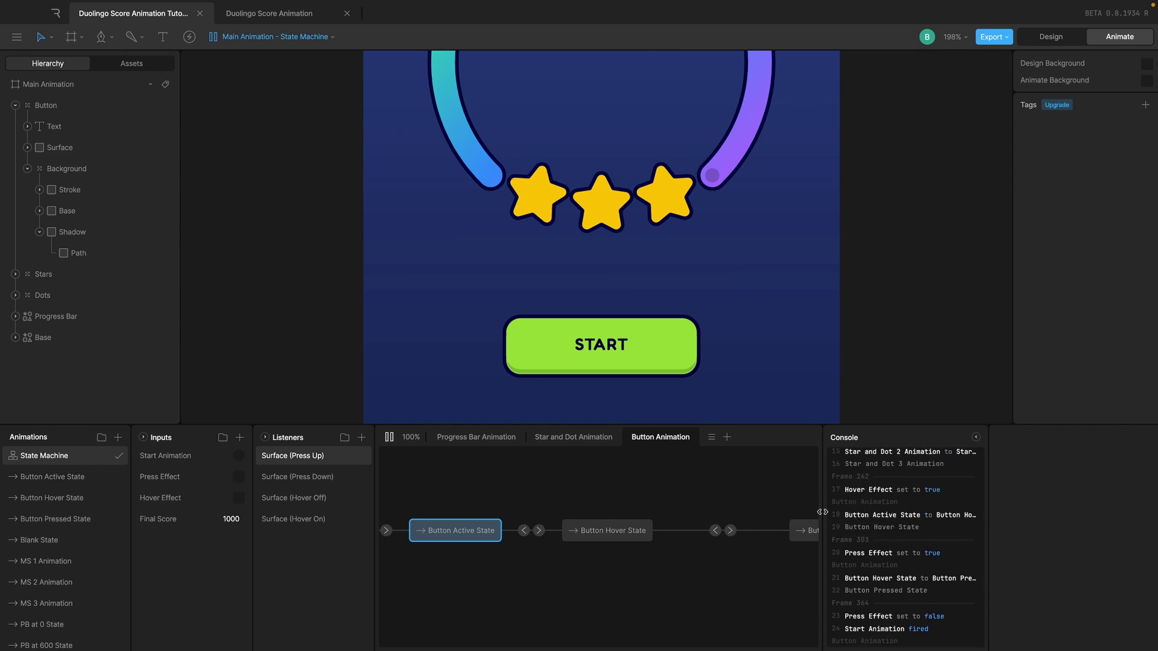
# Step: Widen the console to read the full Start Animation and Button Pressed State entries, and close it
pyautogui.moveTo(823, 512); pyautogui.dragTo(712, 511)
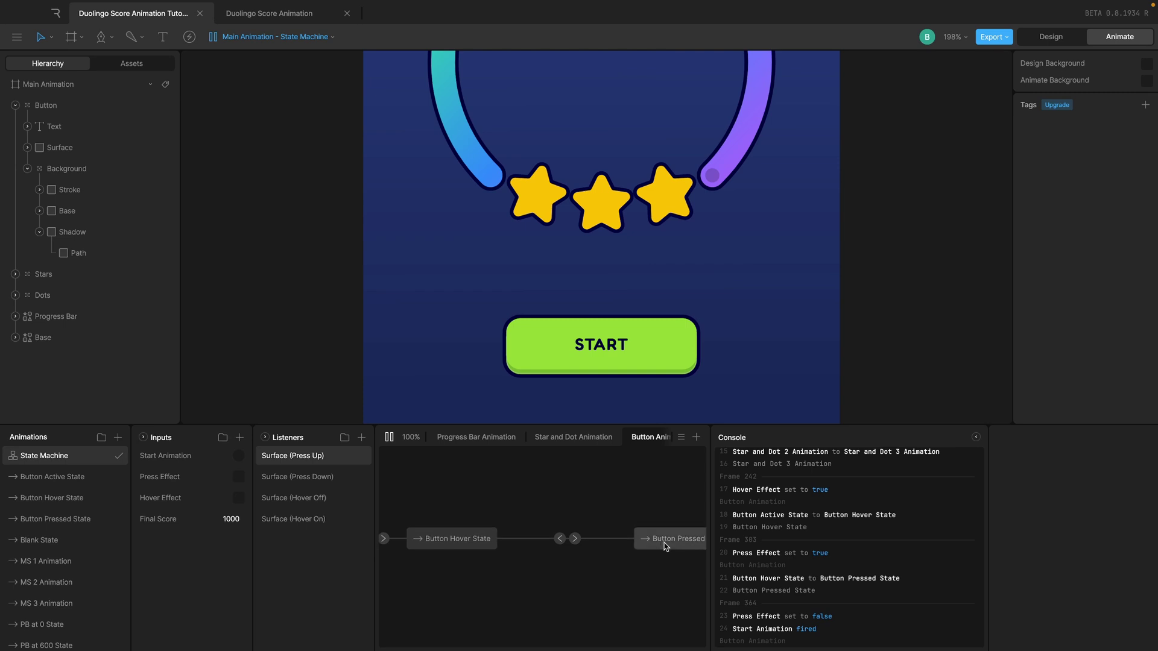
pyautogui.click(625, 545)
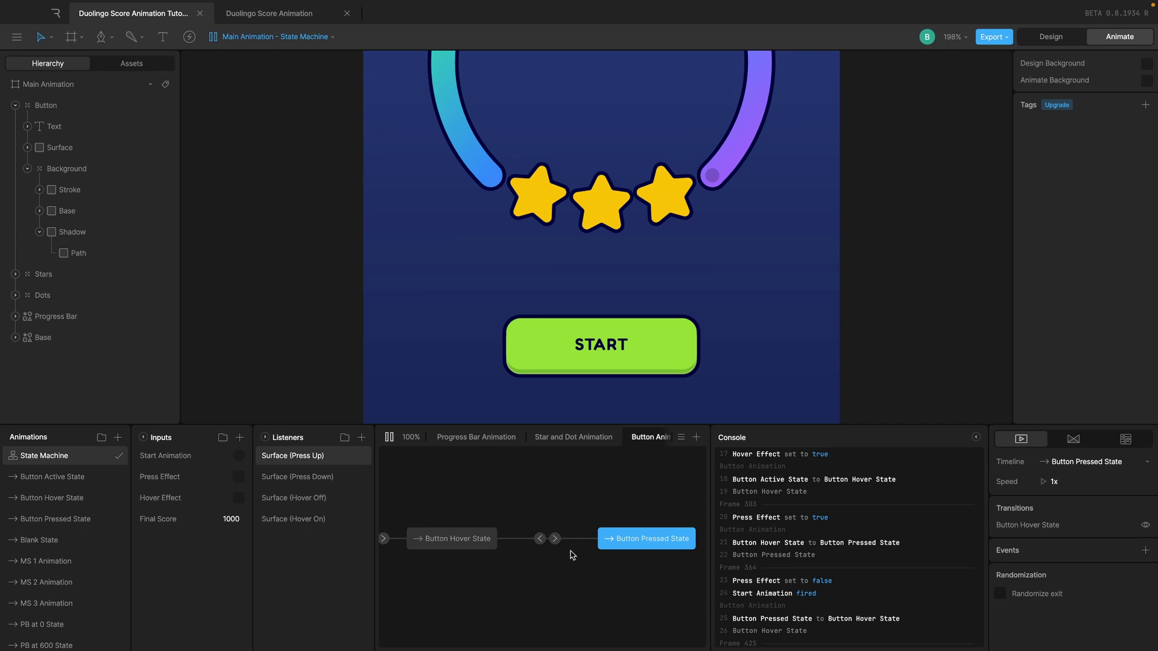
pyautogui.click(239, 457)
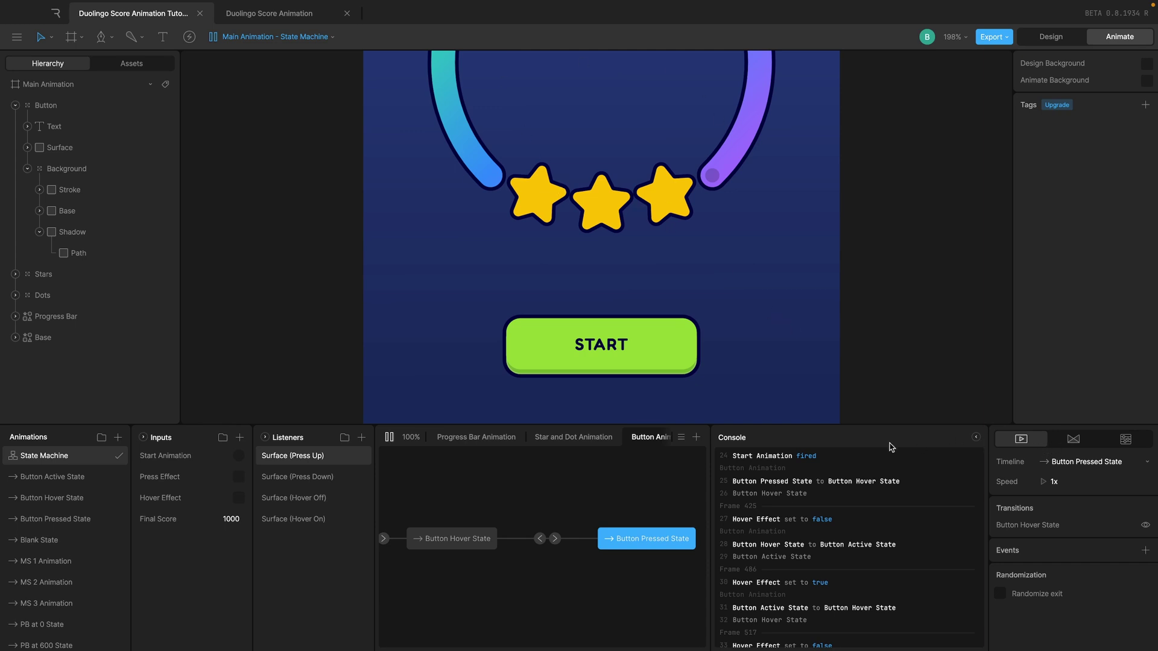
pyautogui.click(976, 437)
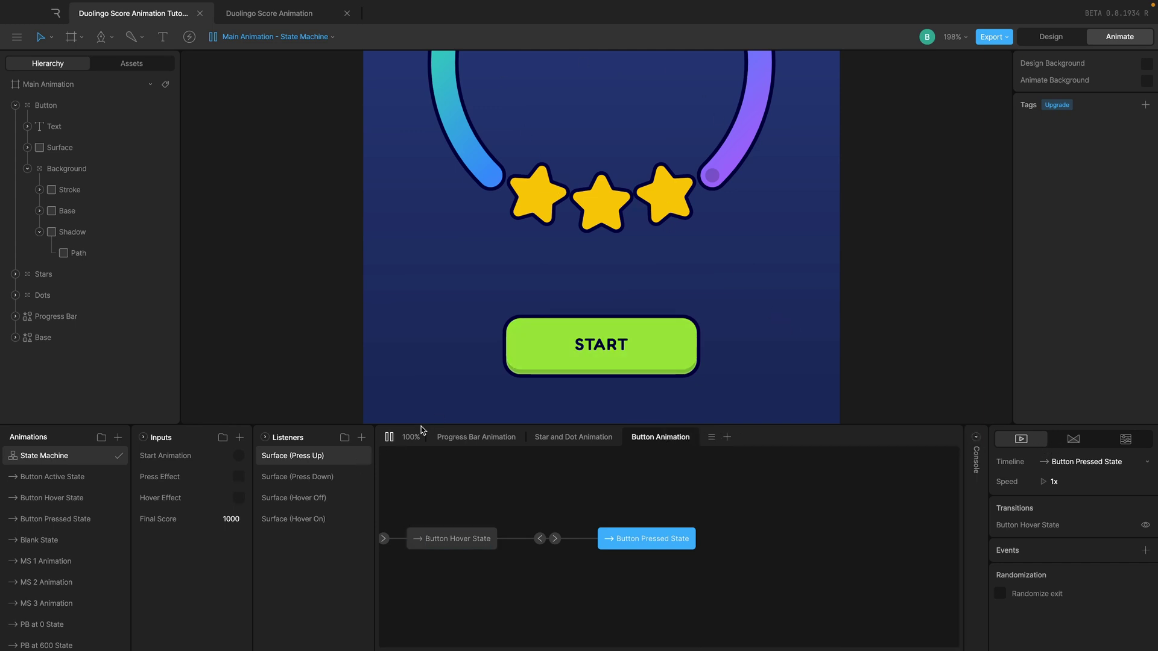
# Step: Examine the Progress Bar Animation layer and the conditions on the Entry transitions to MS 1 Animation and Blank State
pyautogui.click(477, 436)
pyautogui.click(490, 562)
pyautogui.scroll(2, 482, 577)
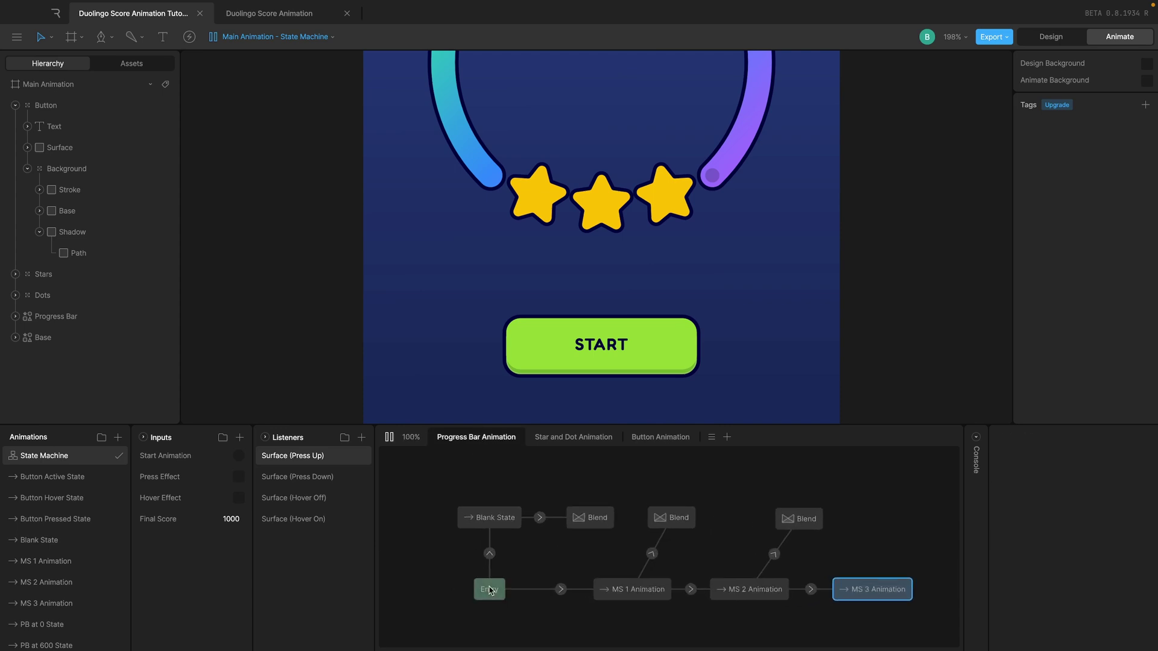
pyautogui.click(493, 525)
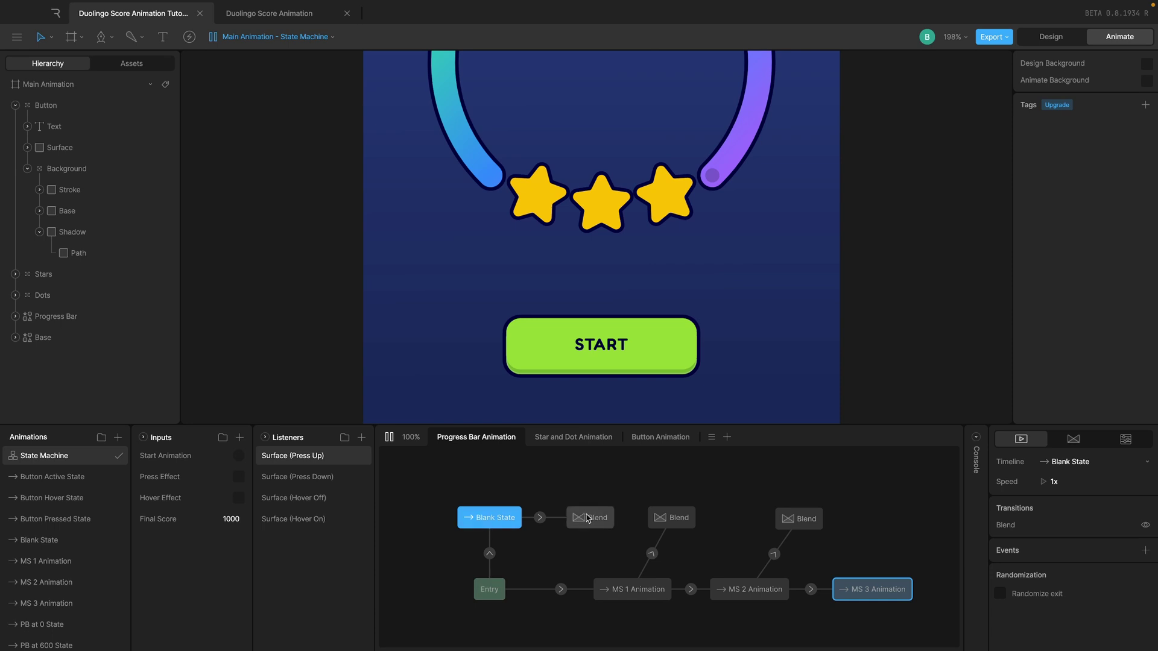
pyautogui.click(487, 591)
pyautogui.click(625, 596)
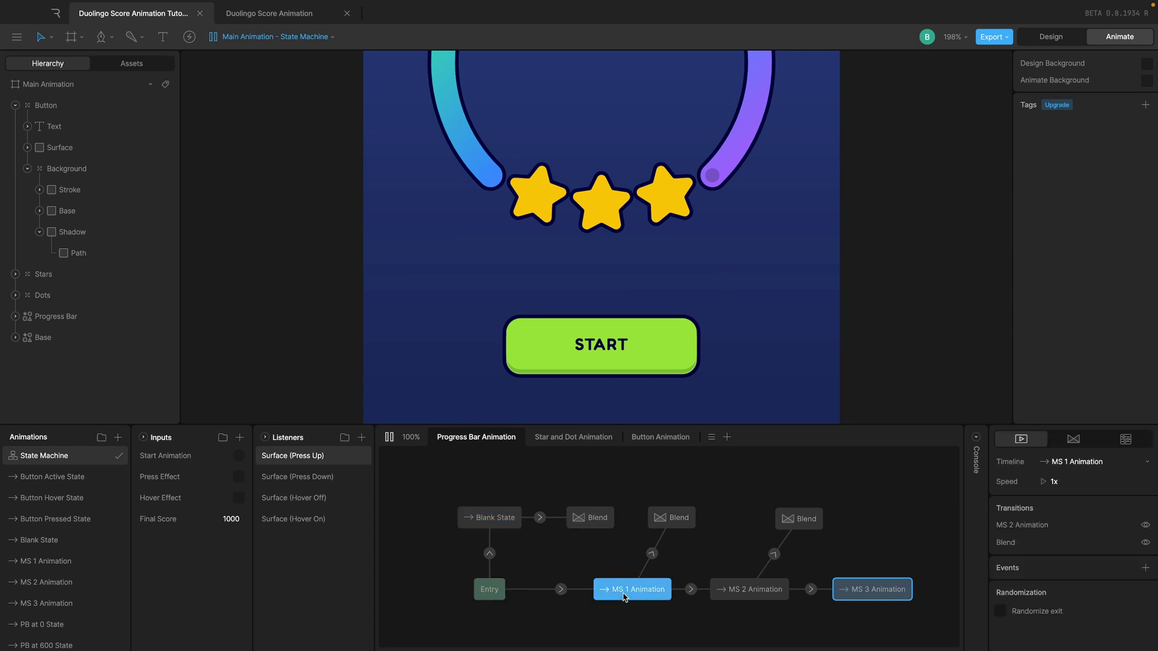
pyautogui.click(561, 589)
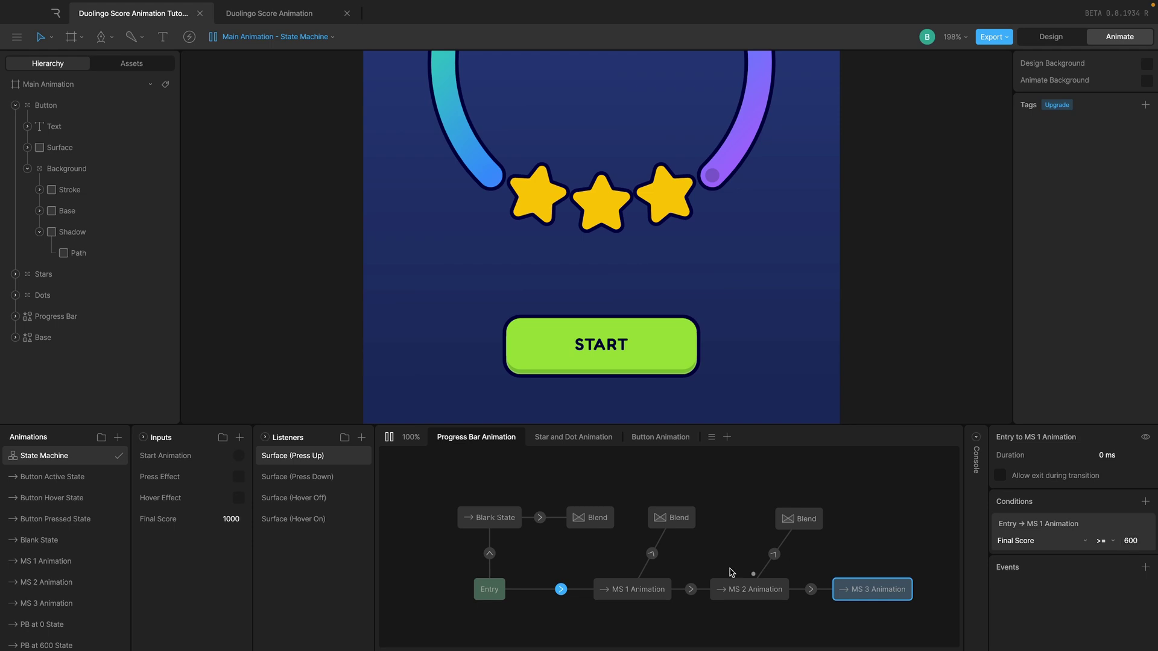
pyautogui.click(490, 554)
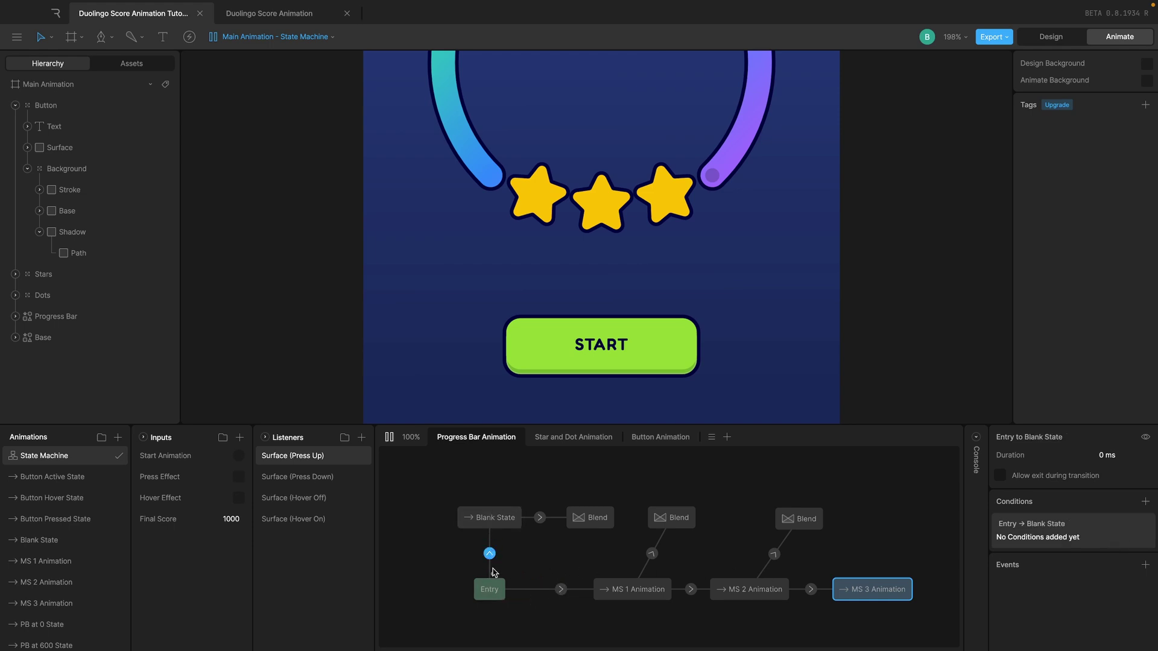
# Step: Stop the playback, set the Final Score input to 300, and play the state machine again
pyautogui.press('space')
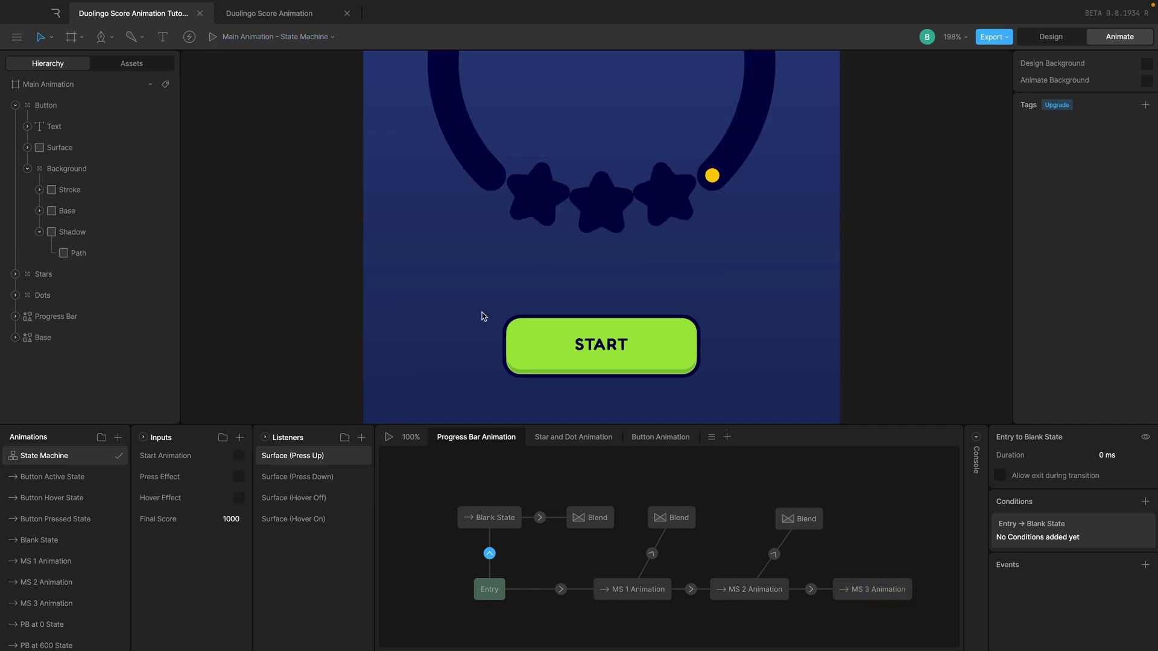
pyautogui.scroll(3, 481, 316)
pyautogui.click(229, 517)
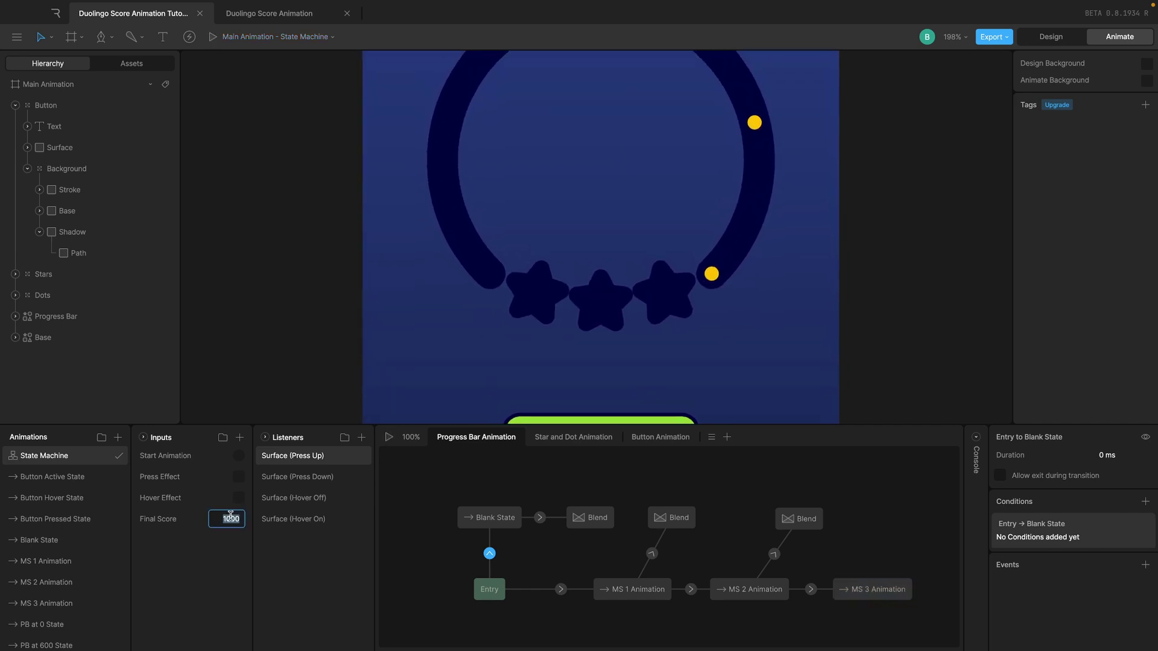
pyautogui.write('500')
pyautogui.press('Return')
pyautogui.scroll(-2, 374, 300)
pyautogui.click(467, 491)
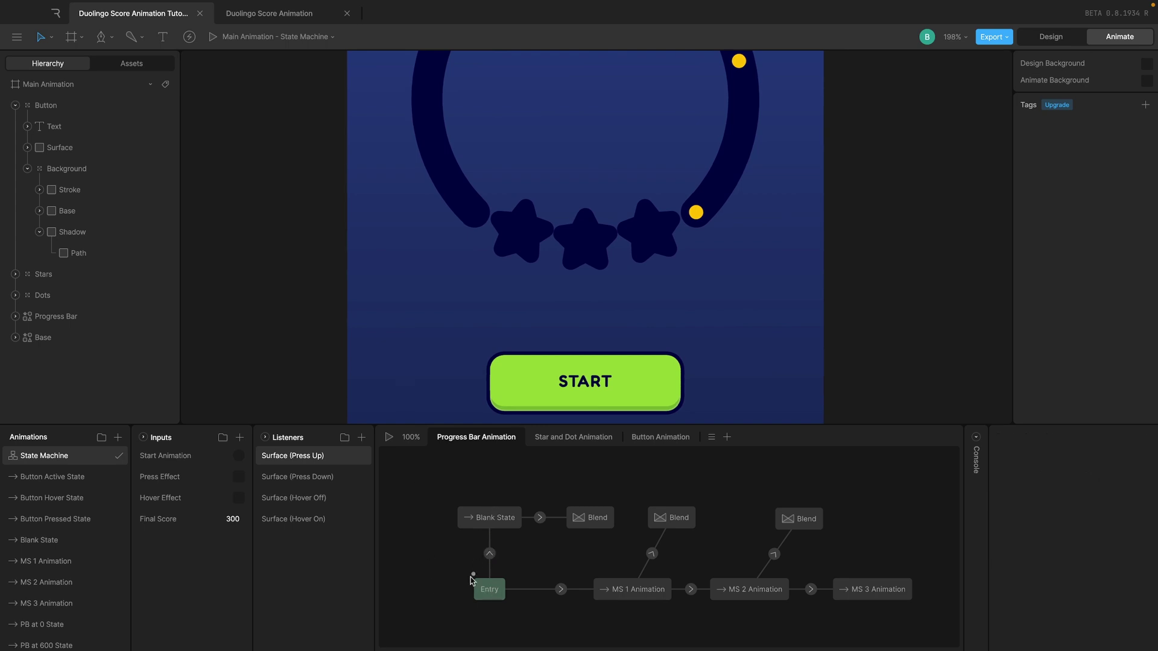
pyautogui.click(389, 437)
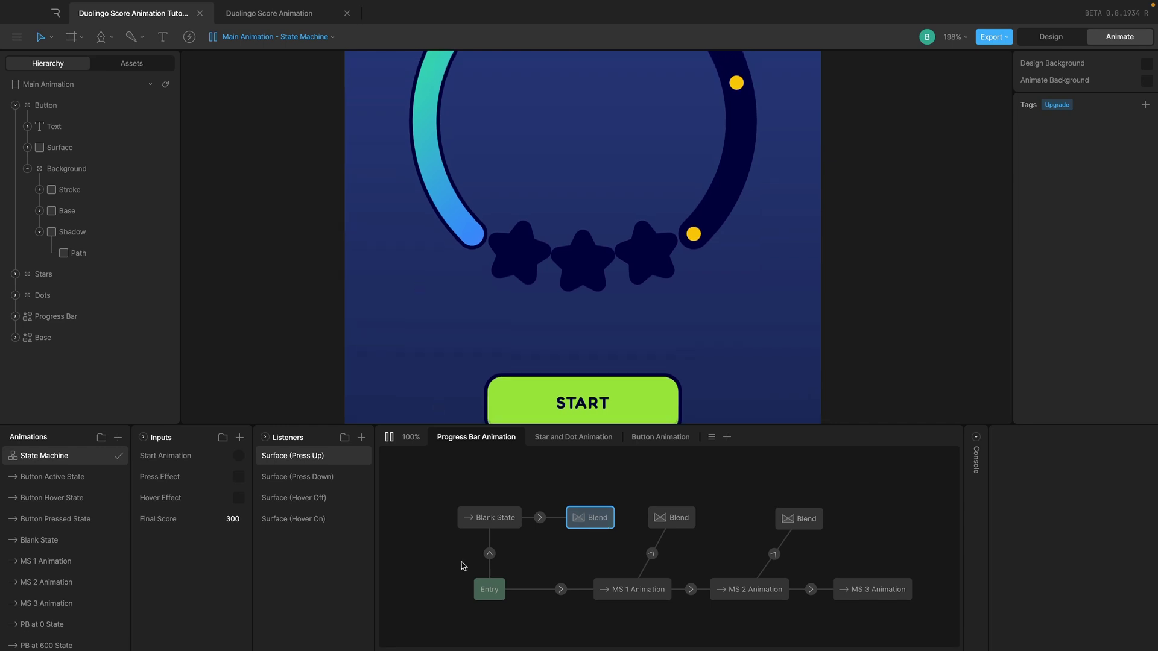
# Step: Add a Start Animation condition to the Entry to MS 1 Animation transition in the Progress Bar Animation layer
pyautogui.click(486, 596)
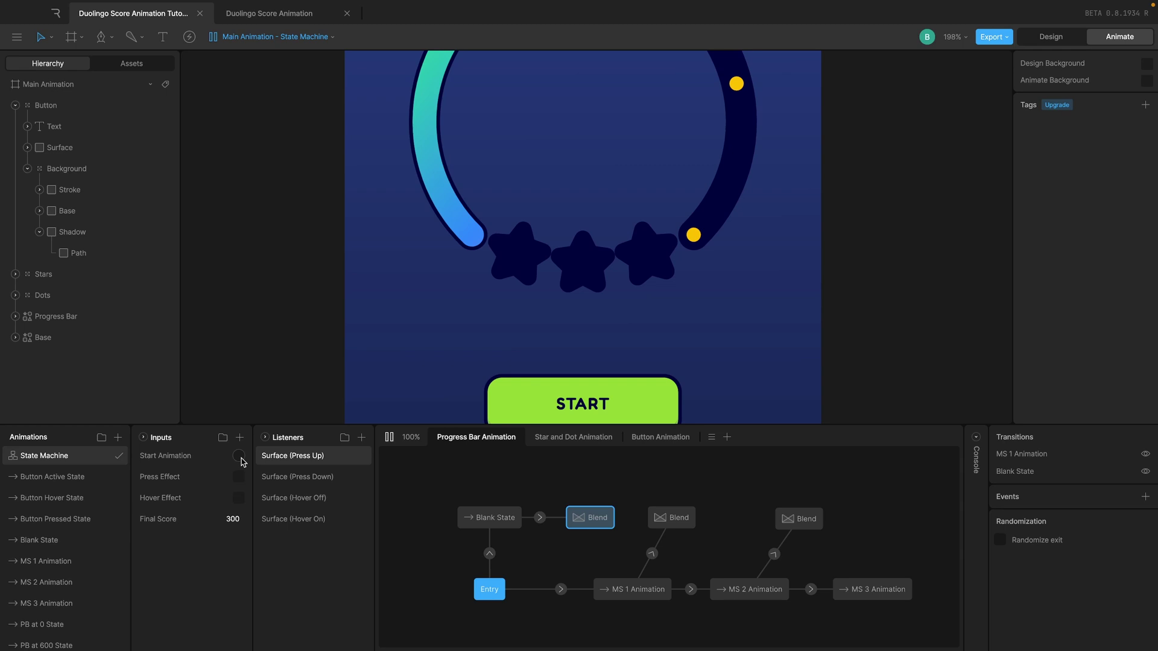
pyautogui.click(561, 590)
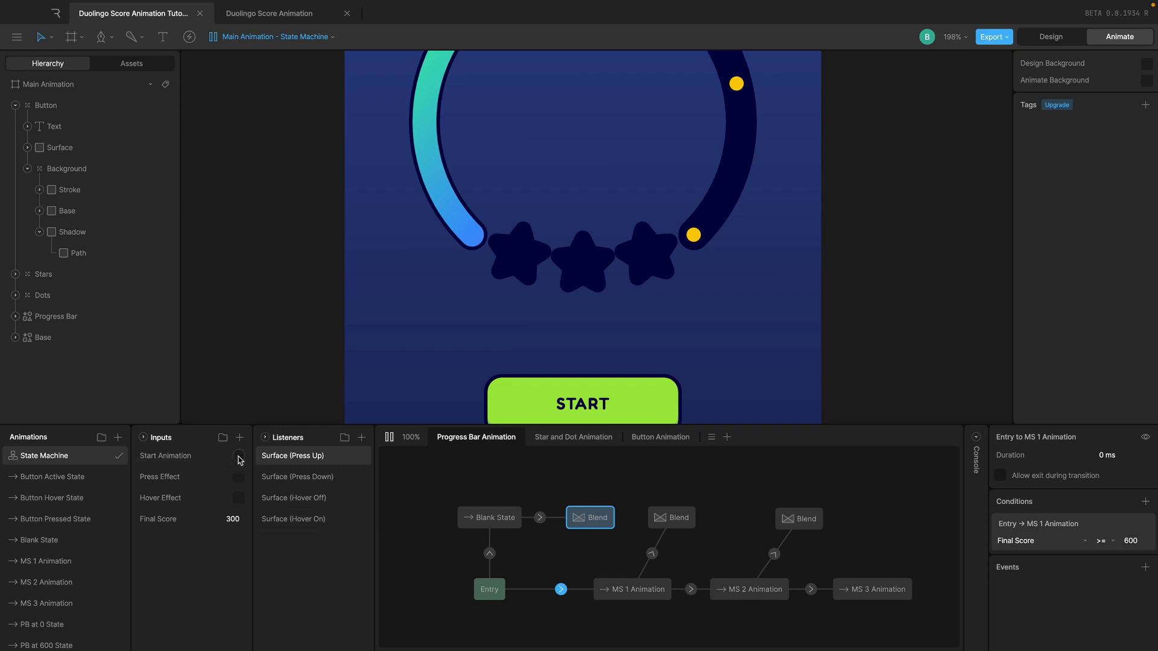
pyautogui.click(1145, 502)
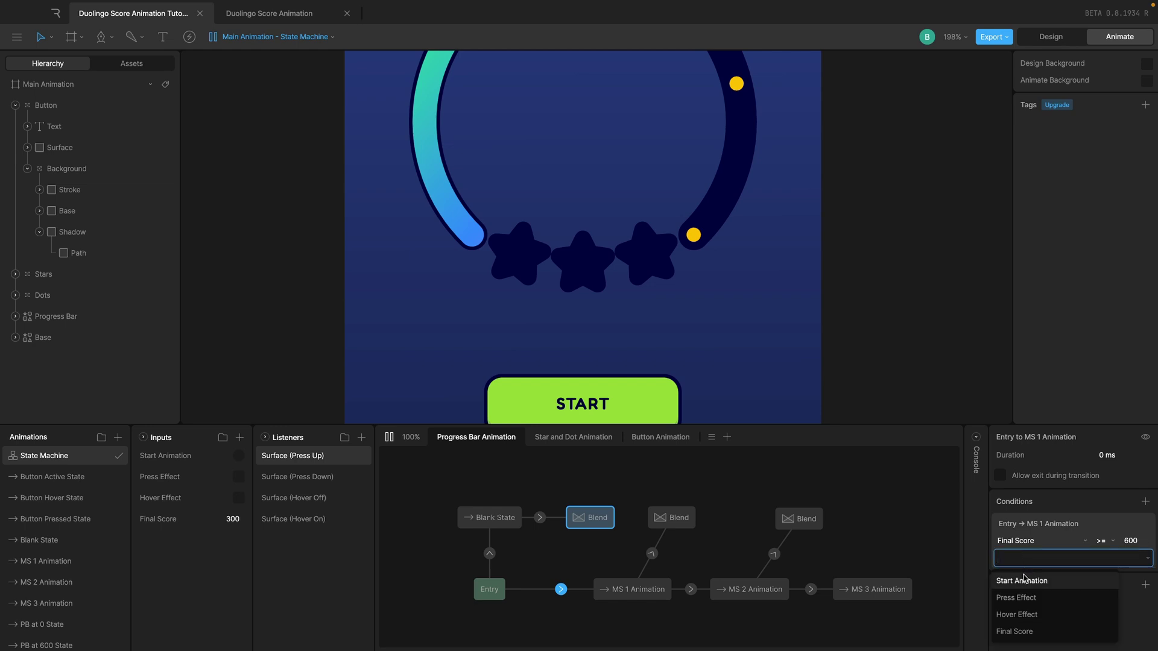
pyautogui.click(1025, 581)
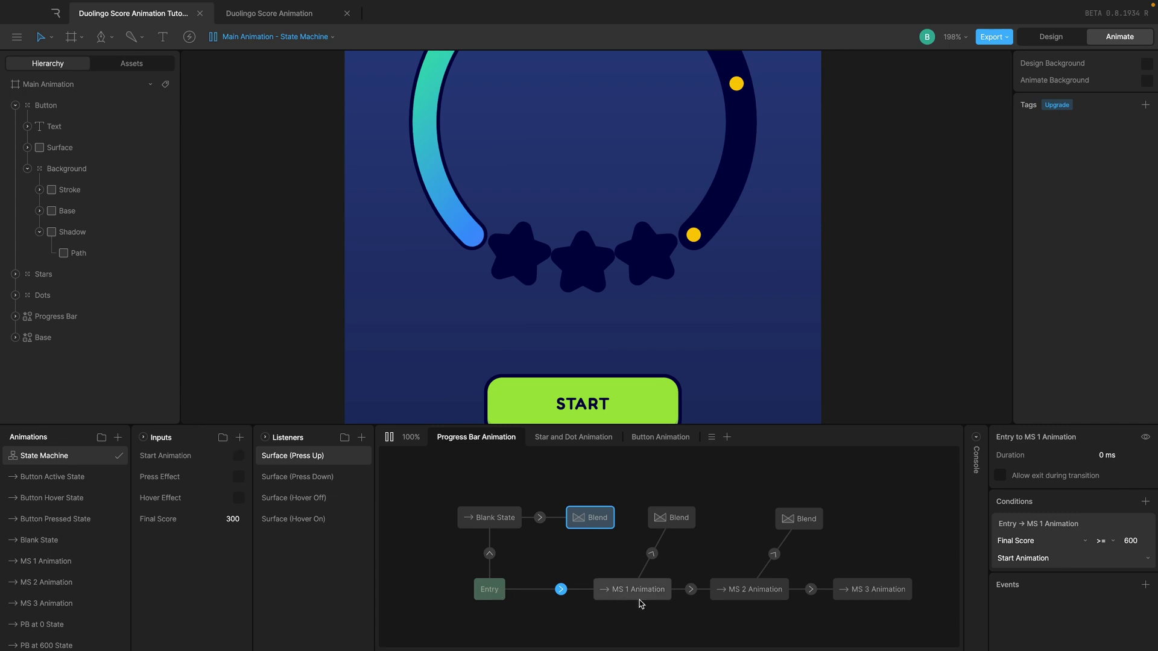
# Step: Add a Start Animation condition to the Entry to Blank State transition in the Progress Bar Animation layer
pyautogui.click(490, 554)
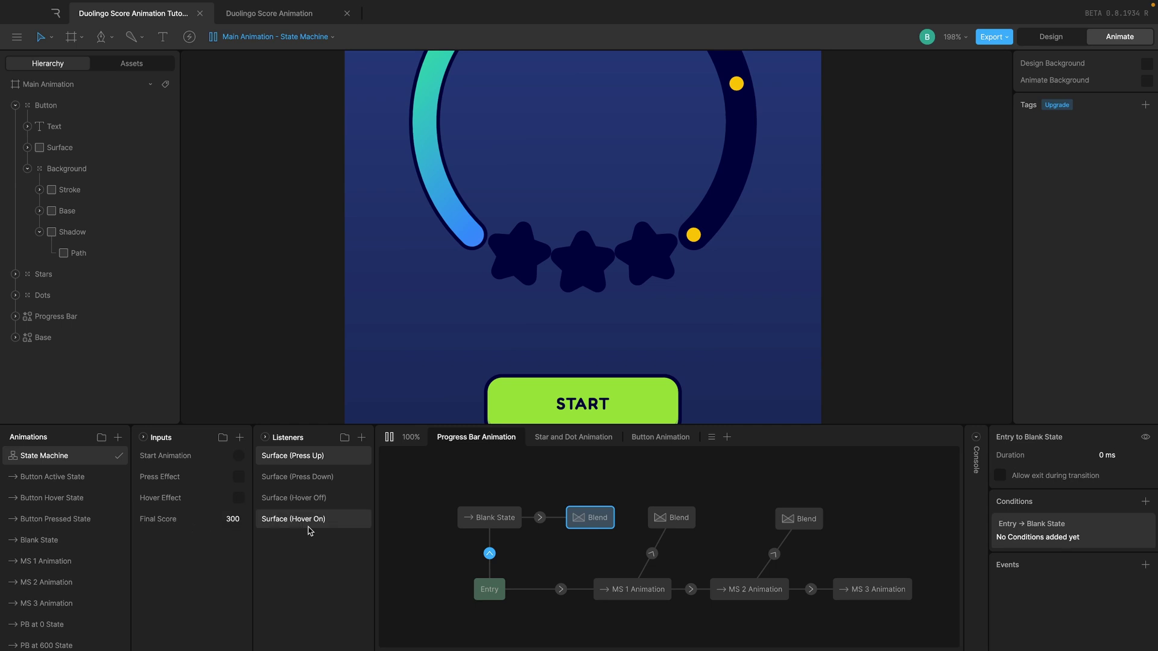
pyautogui.click(560, 589)
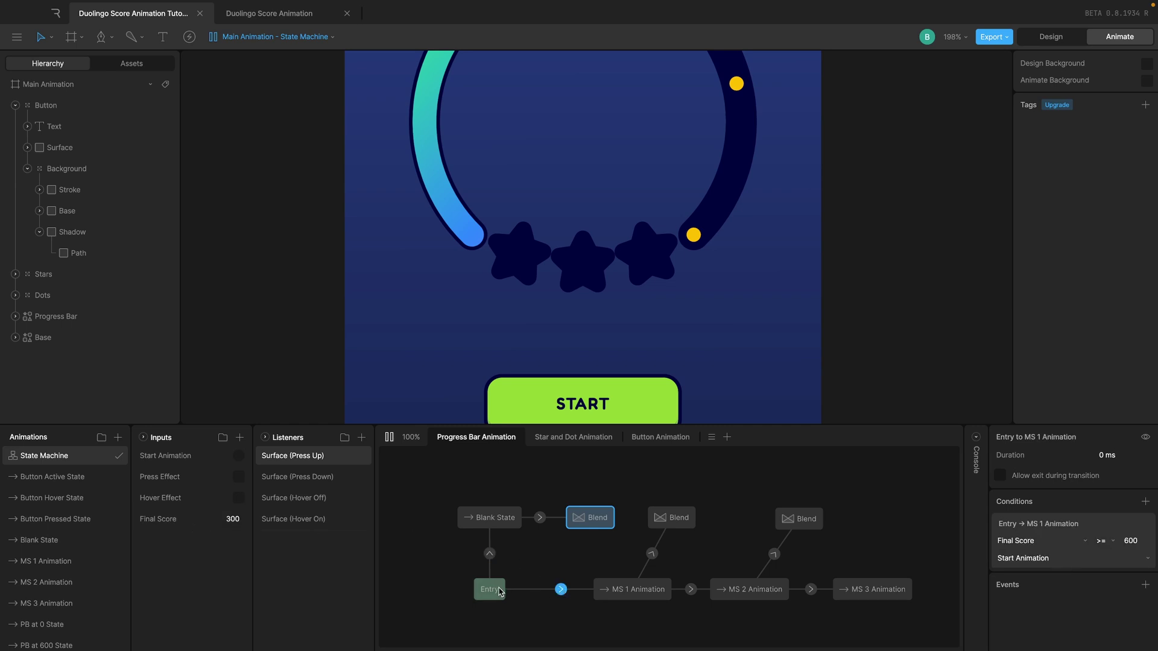
pyautogui.click(489, 553)
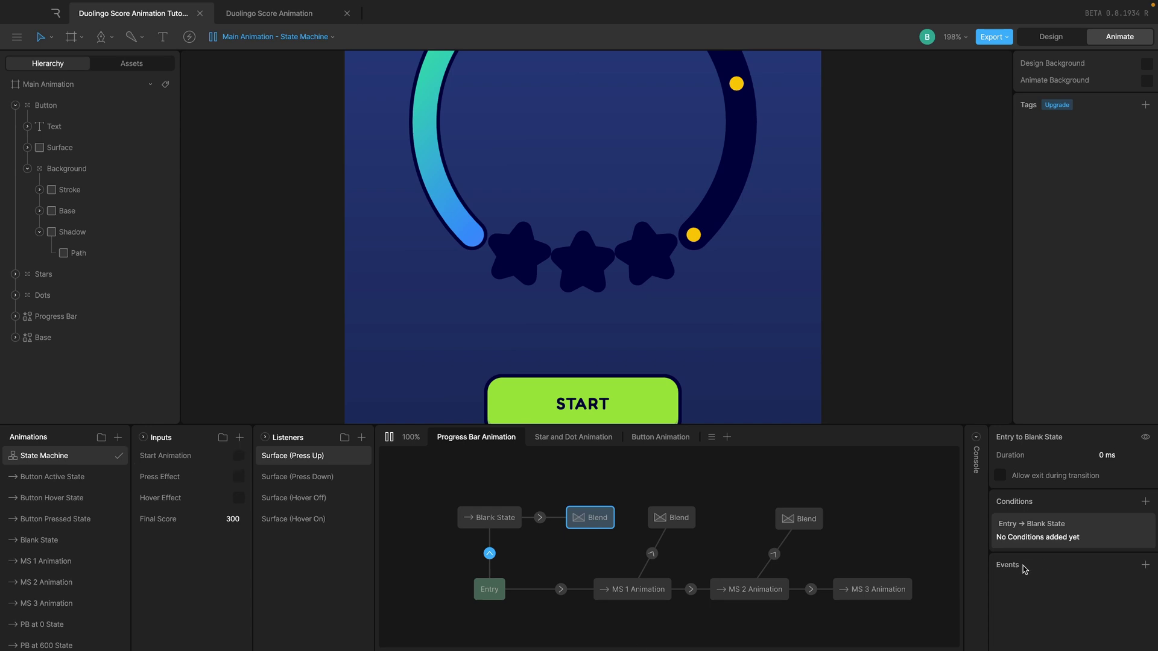
pyautogui.click(1144, 502)
pyautogui.click(1042, 541)
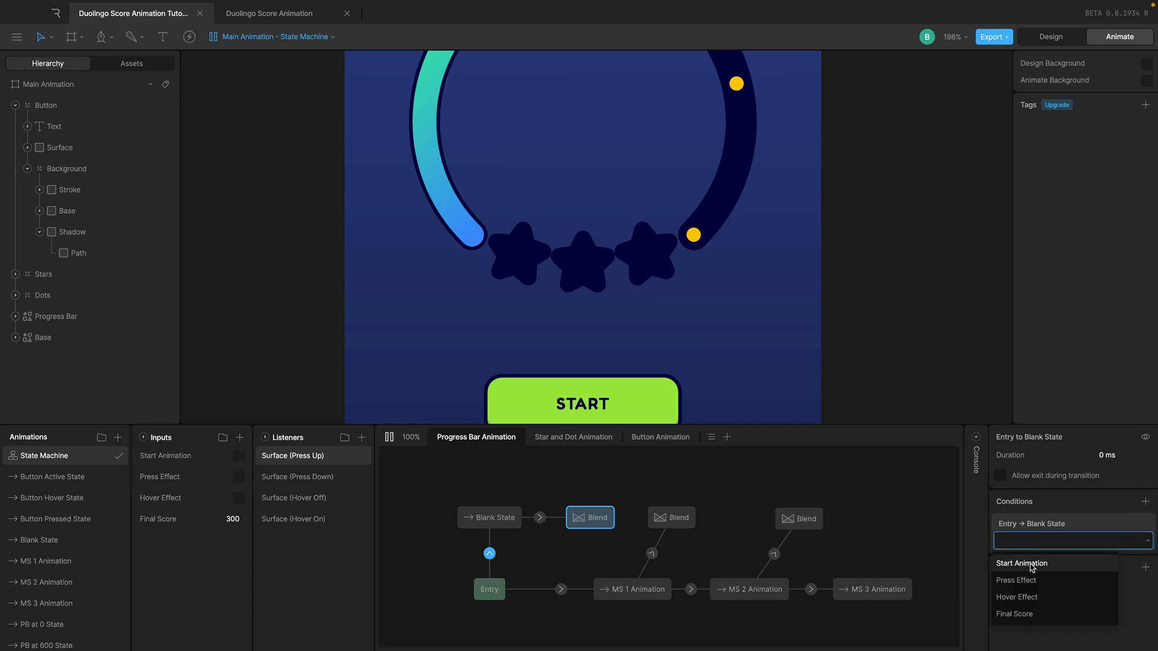
pyautogui.click(1032, 565)
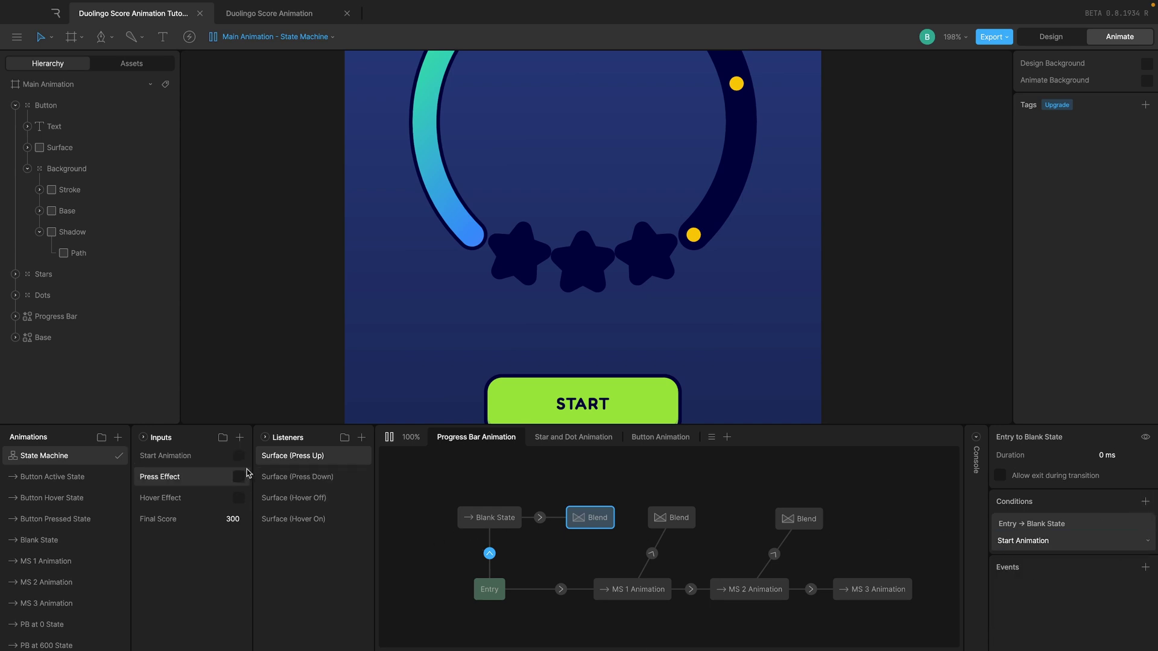
# Step: Restart the state machine playback and test whether the START button starts the progress bar animation
pyautogui.click(400, 496)
pyautogui.click(389, 438)
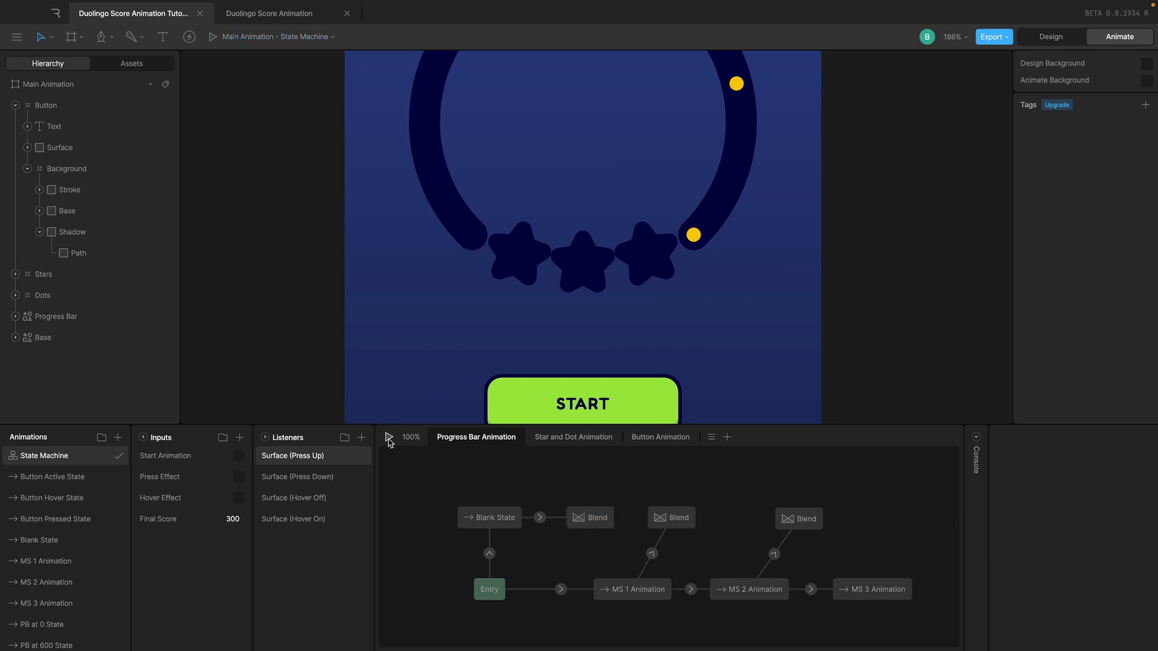
pyautogui.click(389, 438)
pyautogui.scroll(-3, 406, 371)
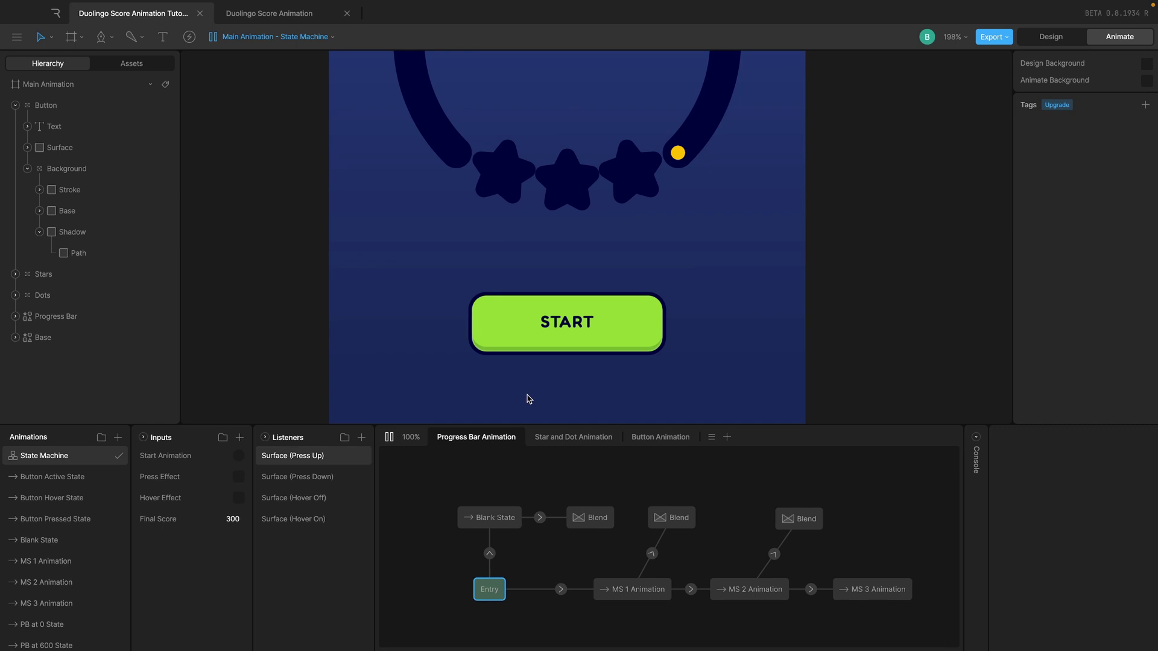
pyautogui.click(518, 322)
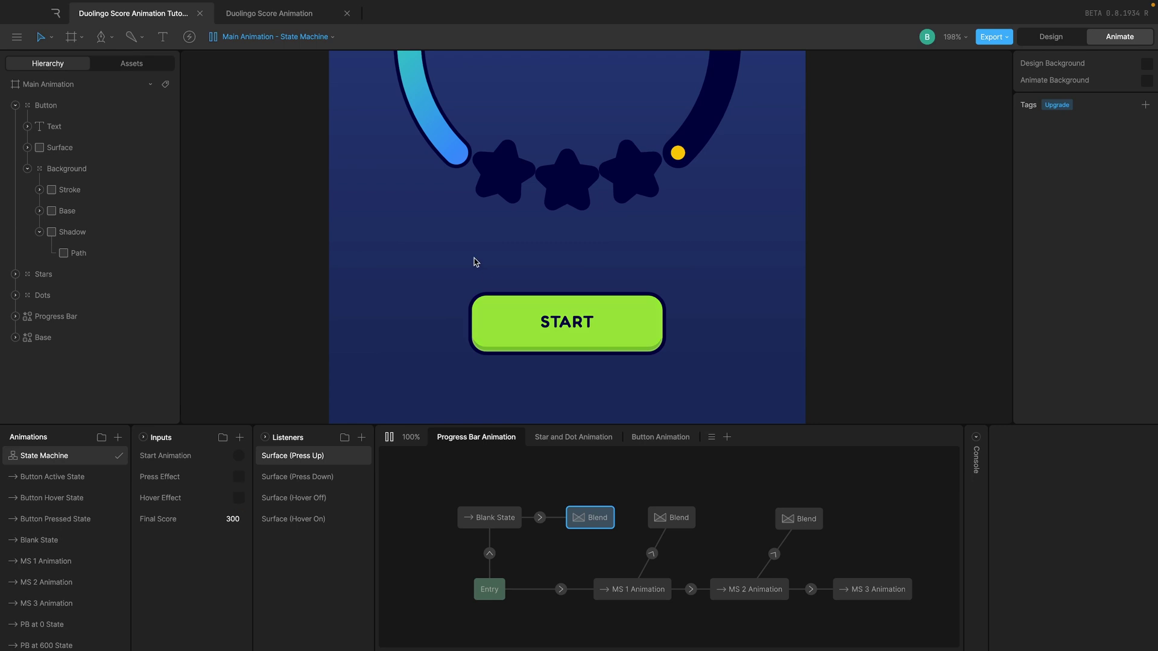
pyautogui.scroll(2, 474, 263)
pyautogui.scroll(-3, 474, 262)
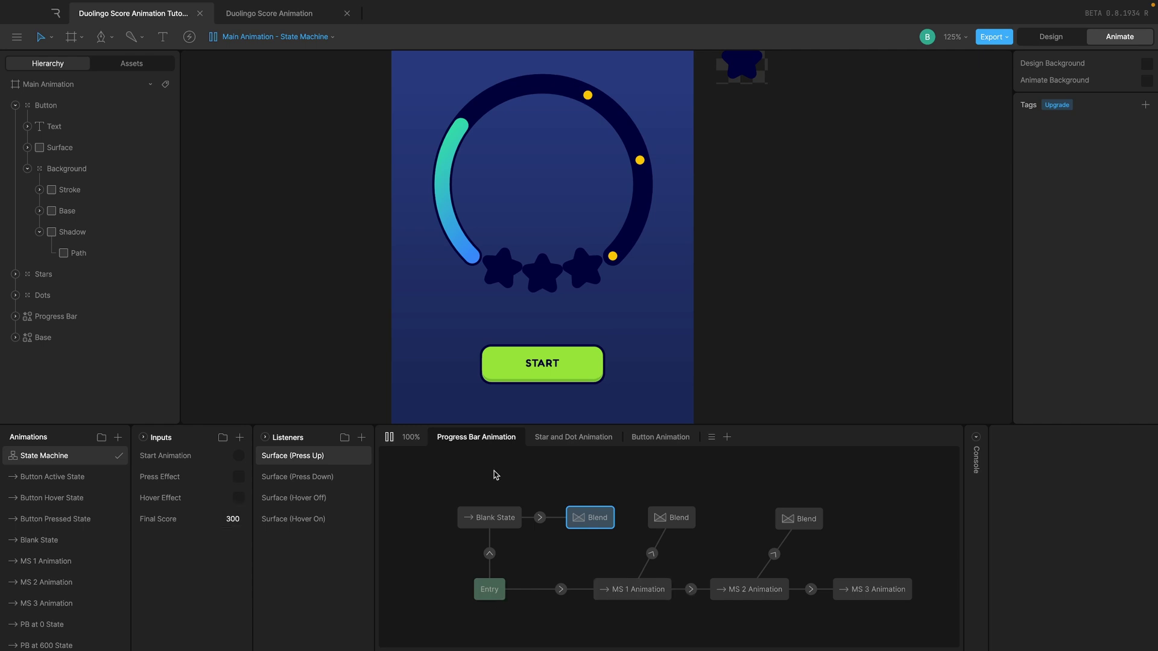
# Step: Stop the playback, set the Final Score input to 1000, and play the state machine again
pyautogui.click(389, 438)
pyautogui.click(233, 518)
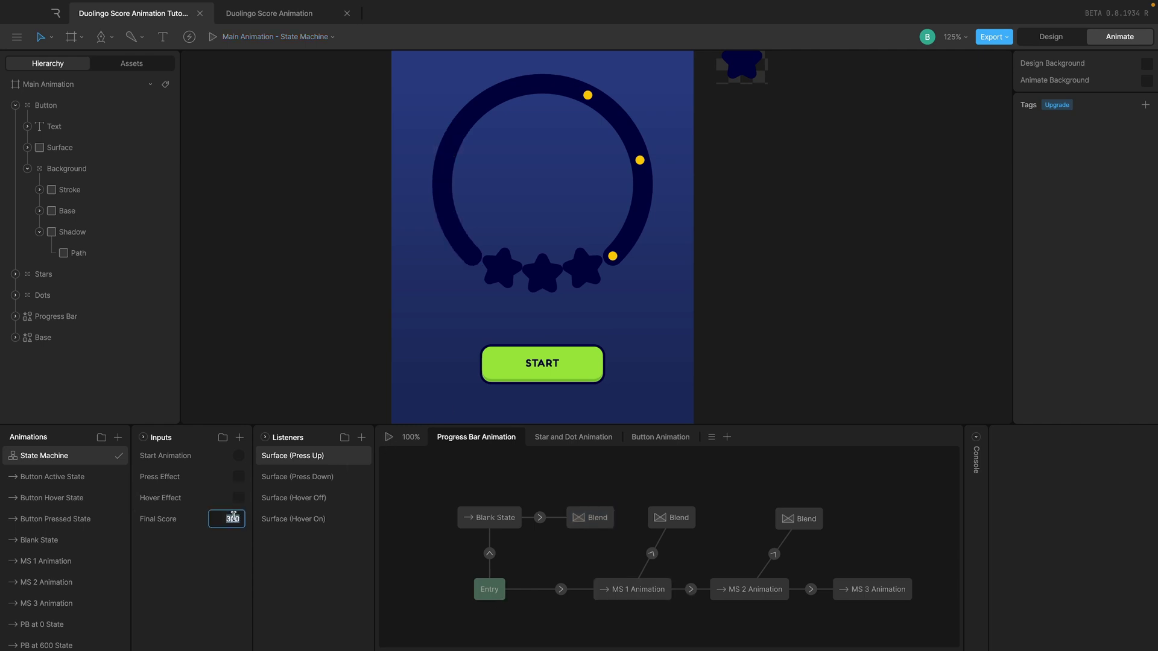
pyautogui.write('0')
pyautogui.press('Return')
pyautogui.click(389, 437)
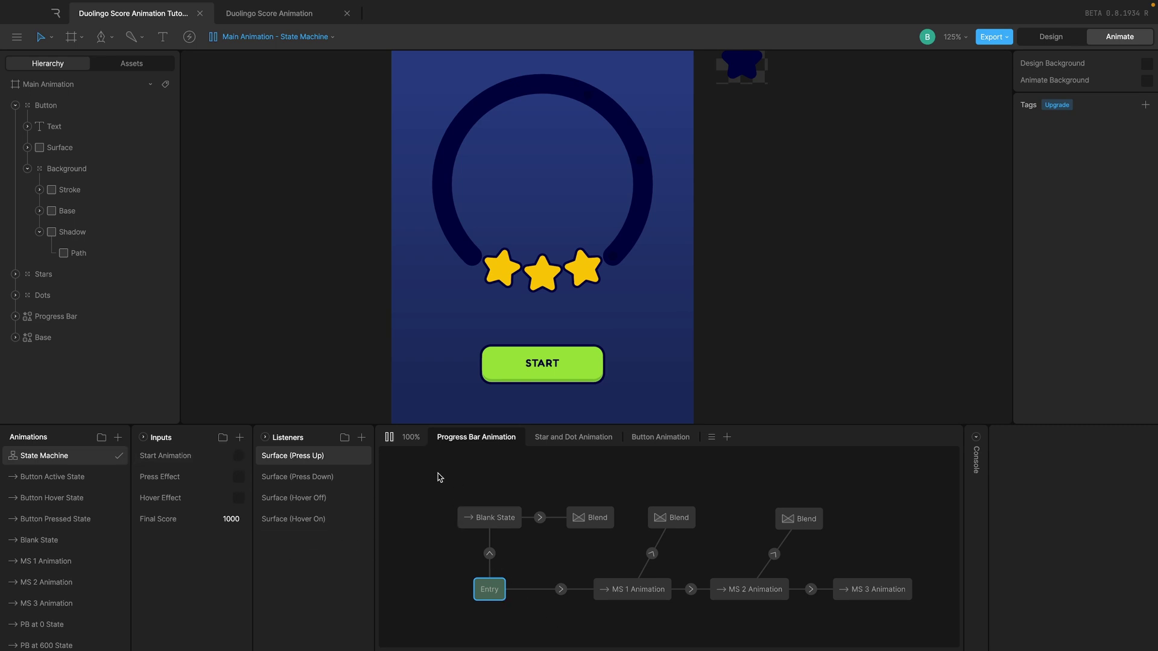
# Step: Test the START button in the playing state machine with the full score, and restart the playback
pyautogui.click(580, 360)
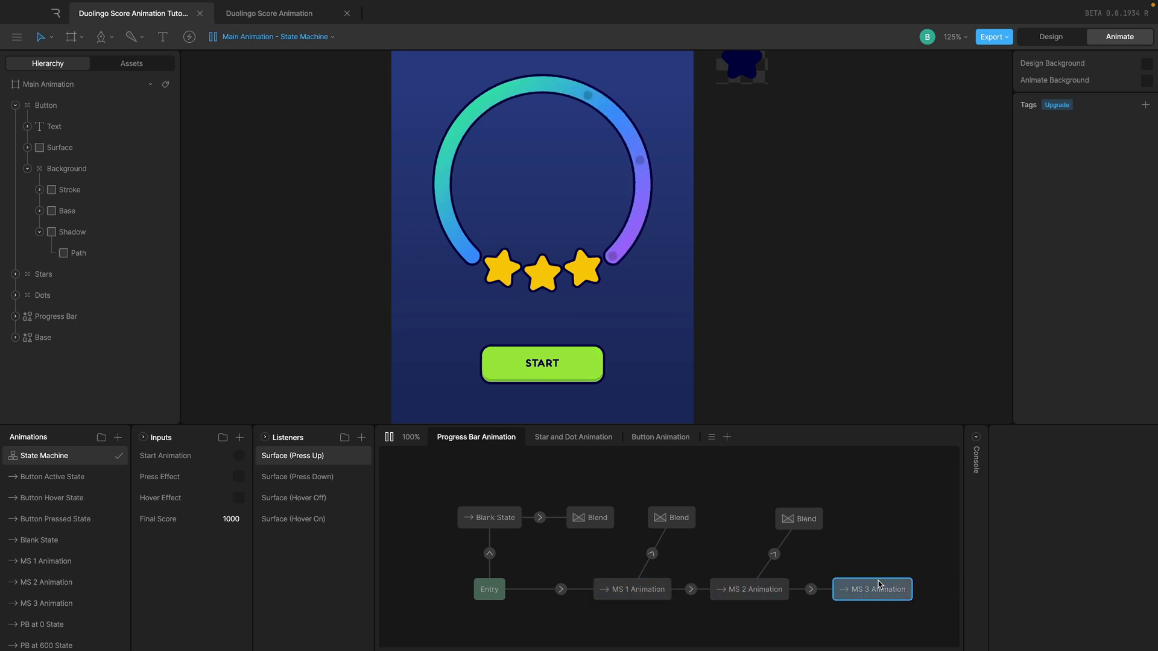
pyautogui.click(389, 437)
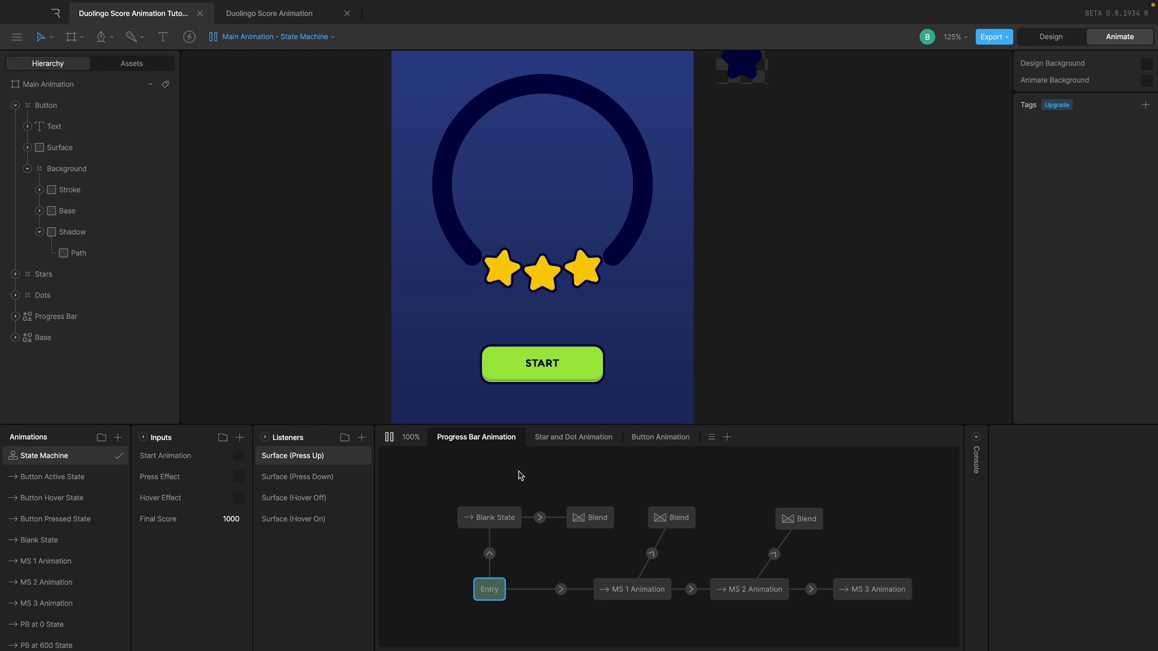
# Step: Add a Start Animation condition to the Blank State to Star and Dot 1 Animation transition in the Star and Dot Animation layer
pyautogui.click(561, 442)
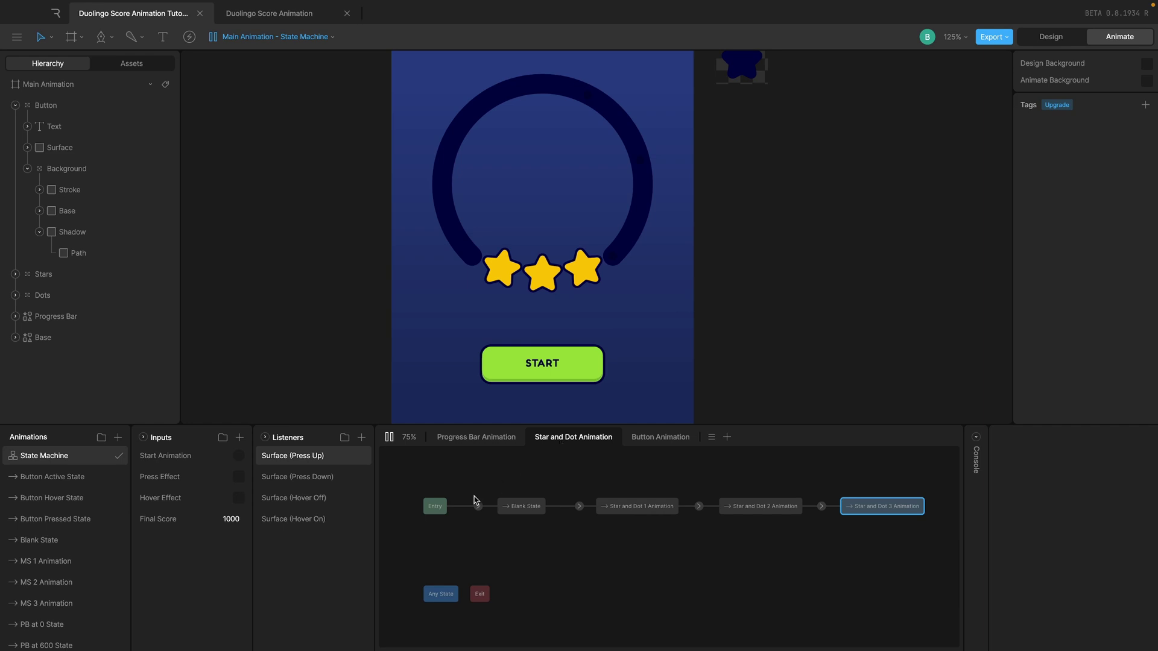
pyautogui.click(443, 510)
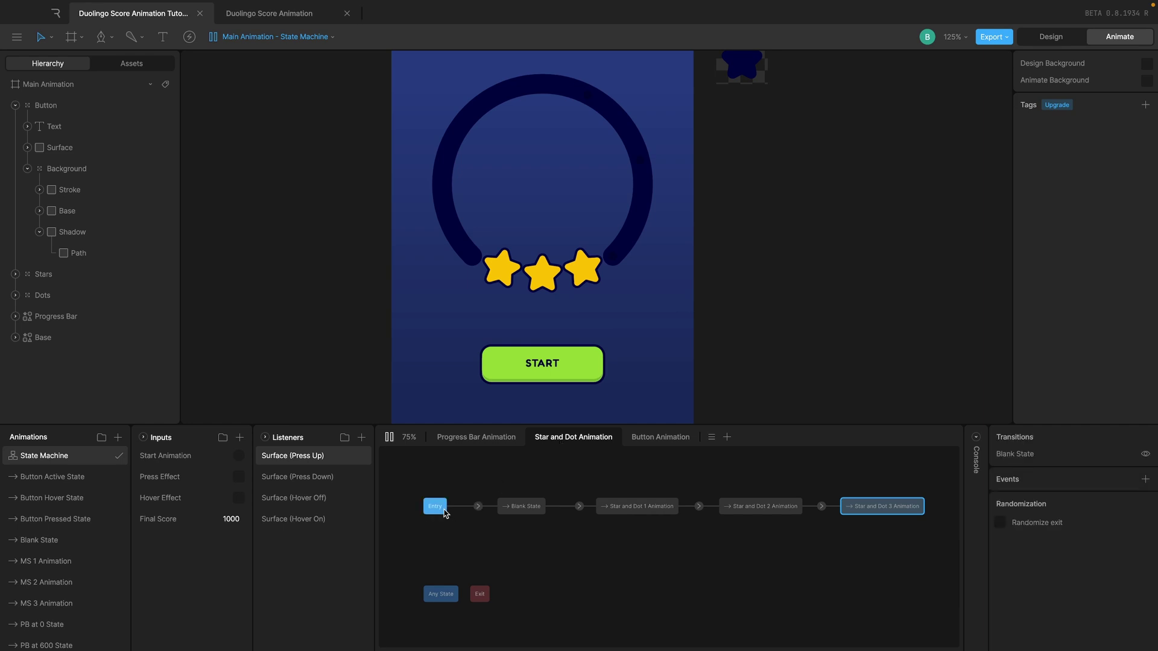
pyautogui.click(479, 507)
pyautogui.click(579, 506)
pyautogui.scroll(-3, 1062, 567)
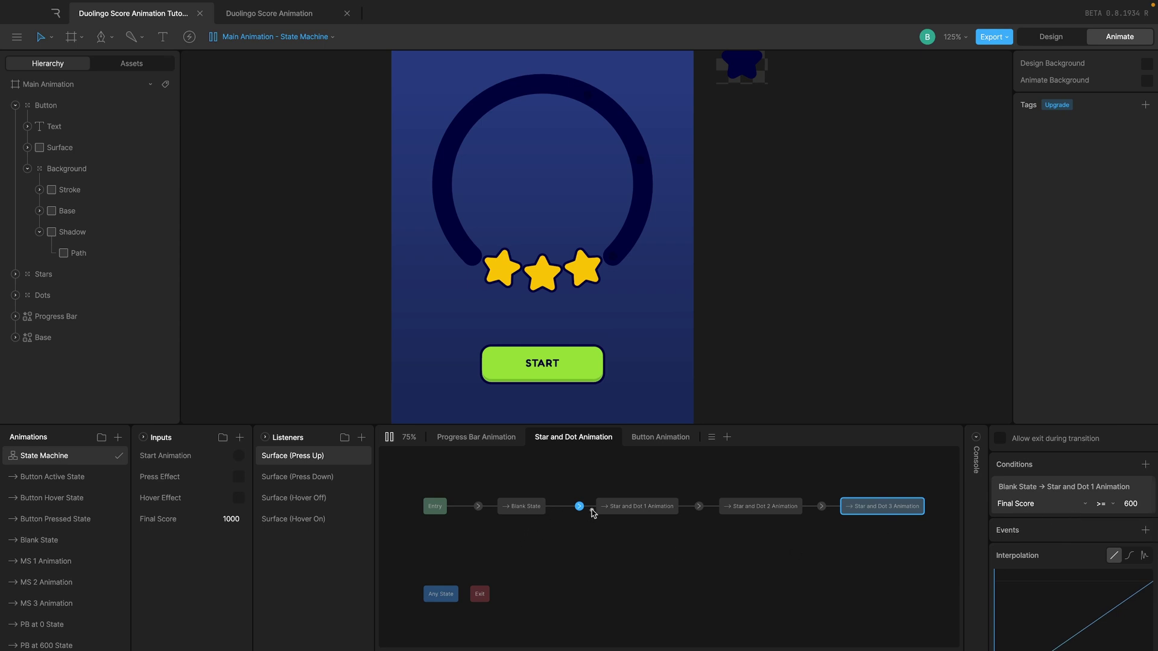
pyautogui.click(1146, 464)
pyautogui.click(1058, 521)
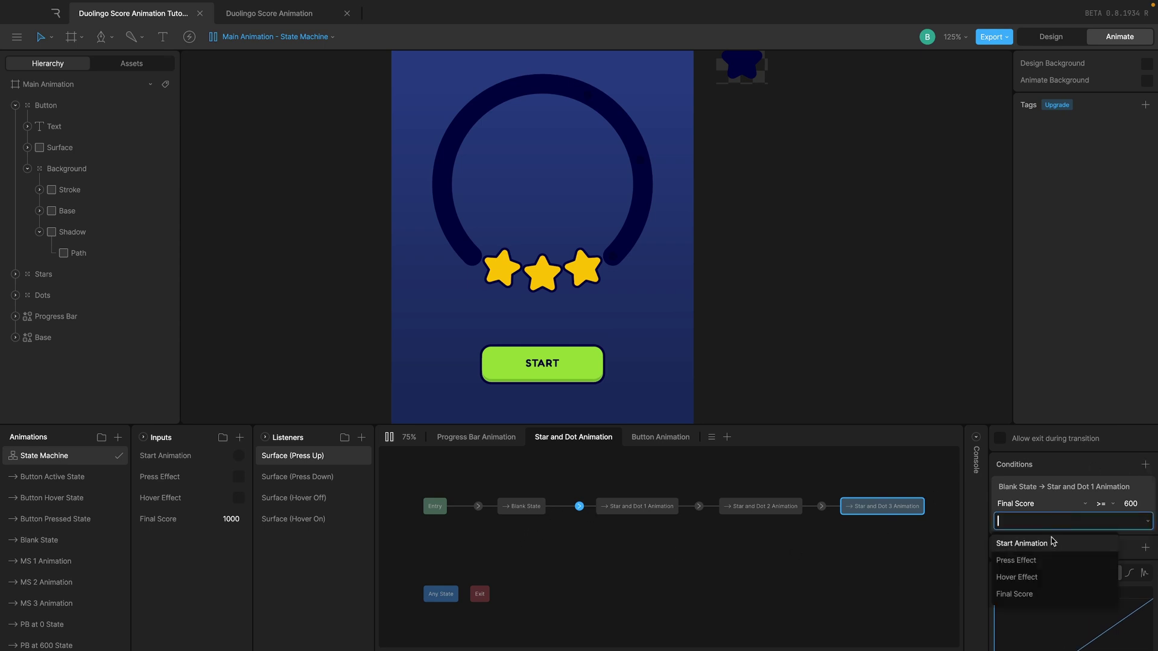
pyautogui.click(1050, 546)
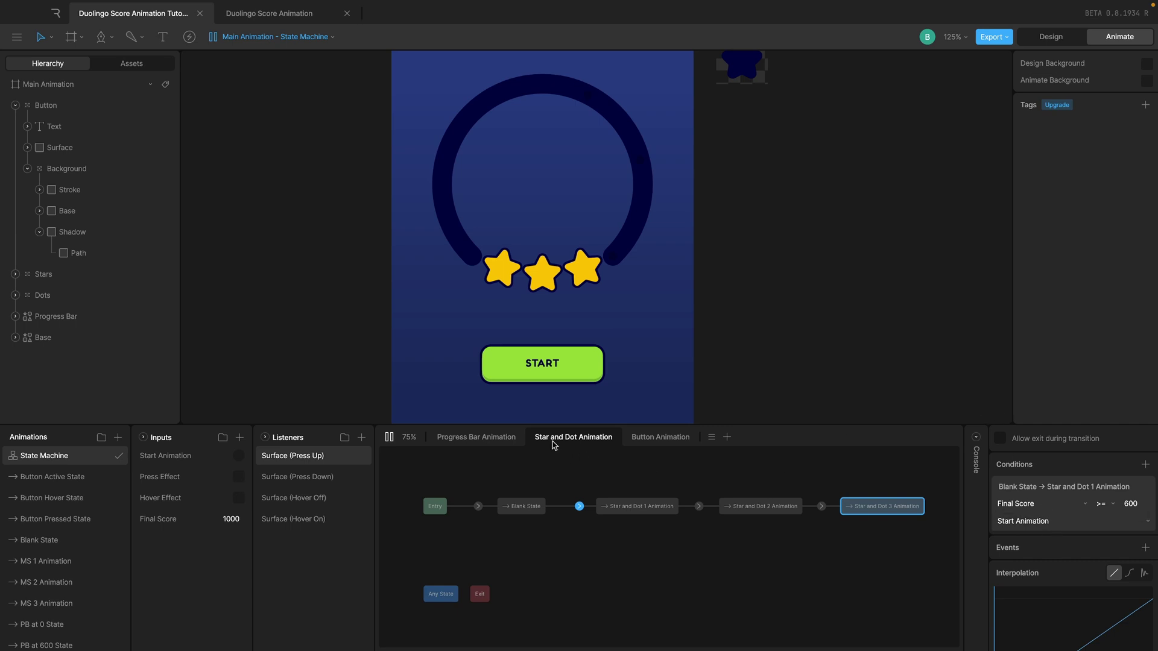
# Step: Recheck the Blank State to Star and Dot 1 Animation conditions, restart the playback, and test when START triggers the stars and dots
pyautogui.click(477, 437)
pyautogui.click(561, 441)
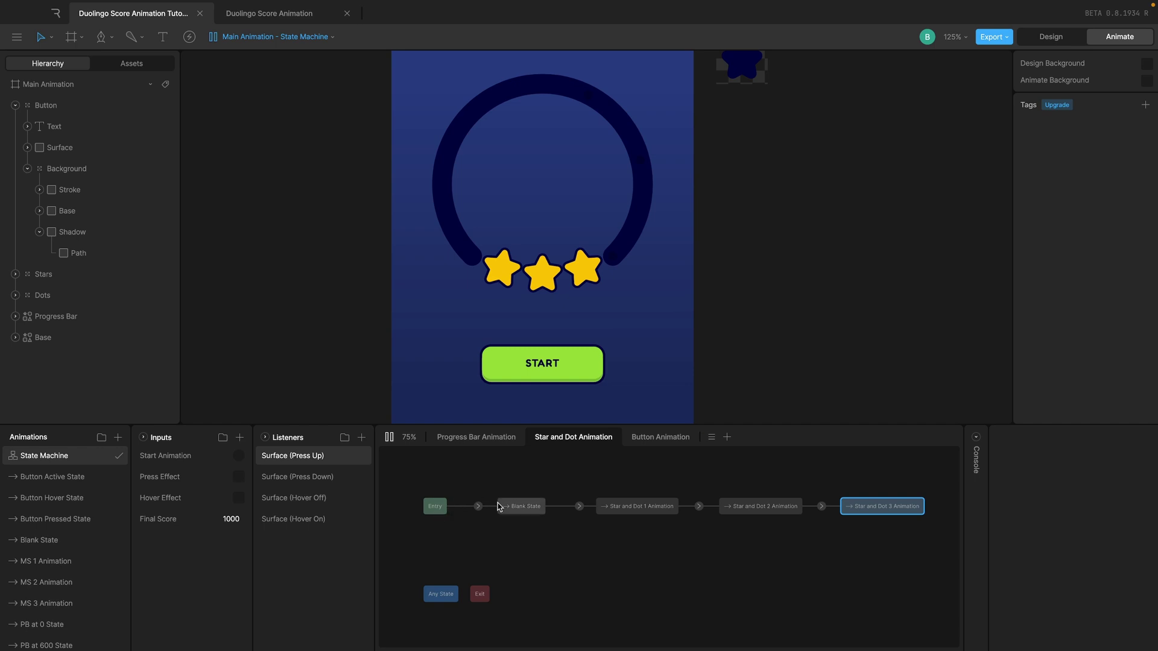
pyautogui.click(579, 507)
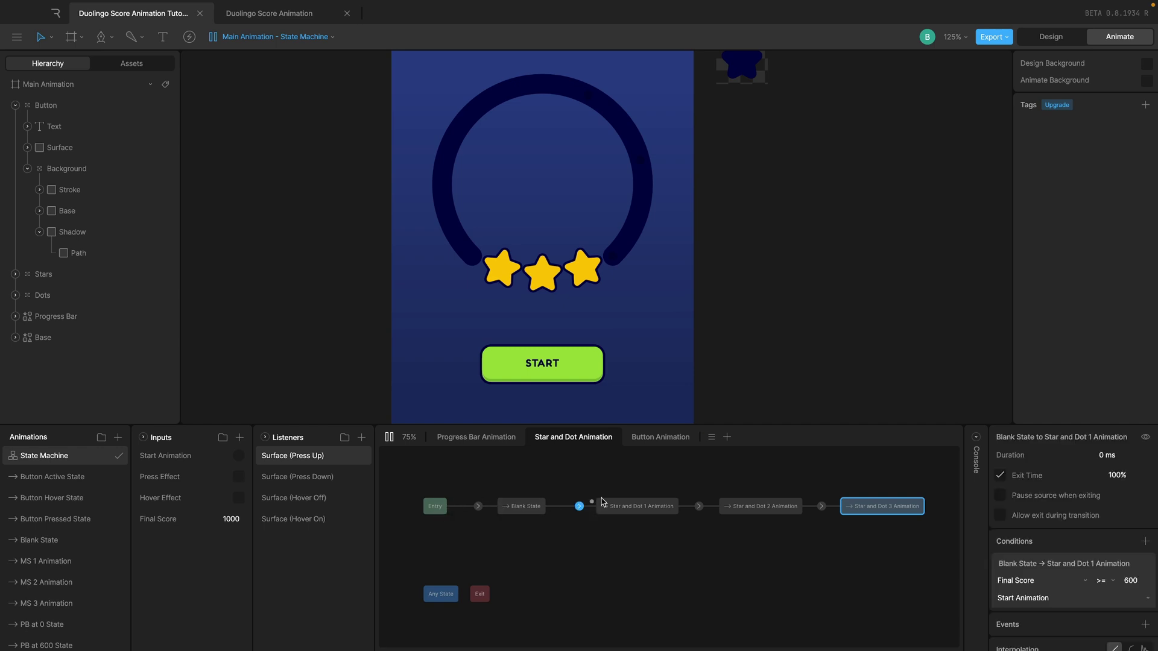
pyautogui.click(390, 437)
pyautogui.click(390, 438)
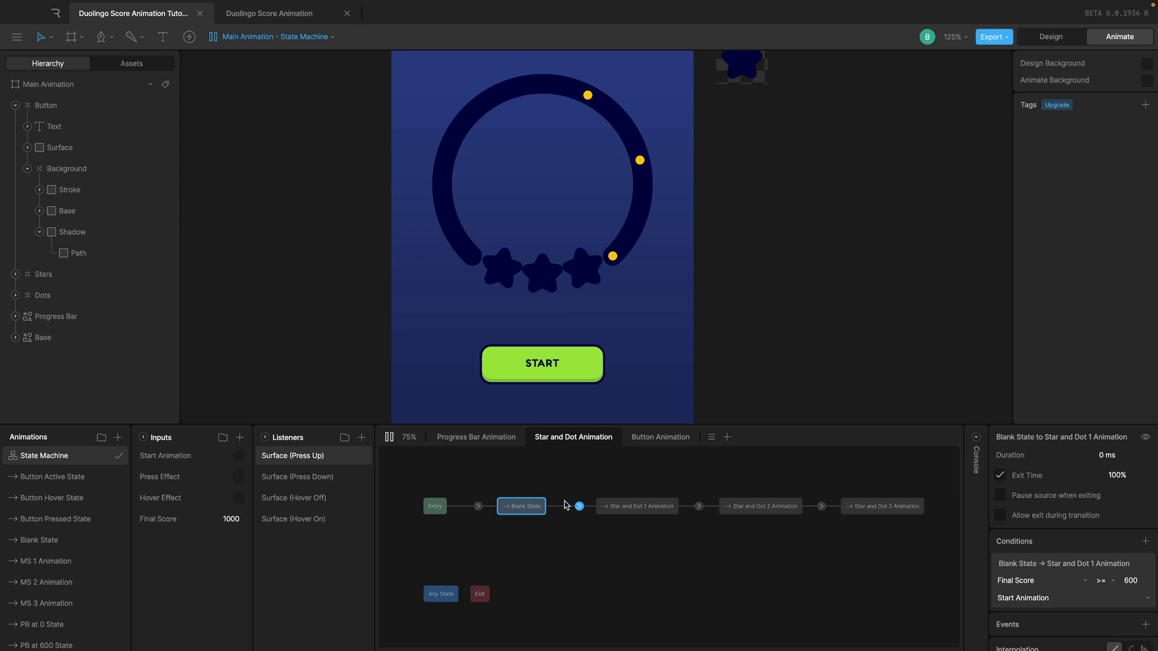
pyautogui.scroll(5, 528, 418)
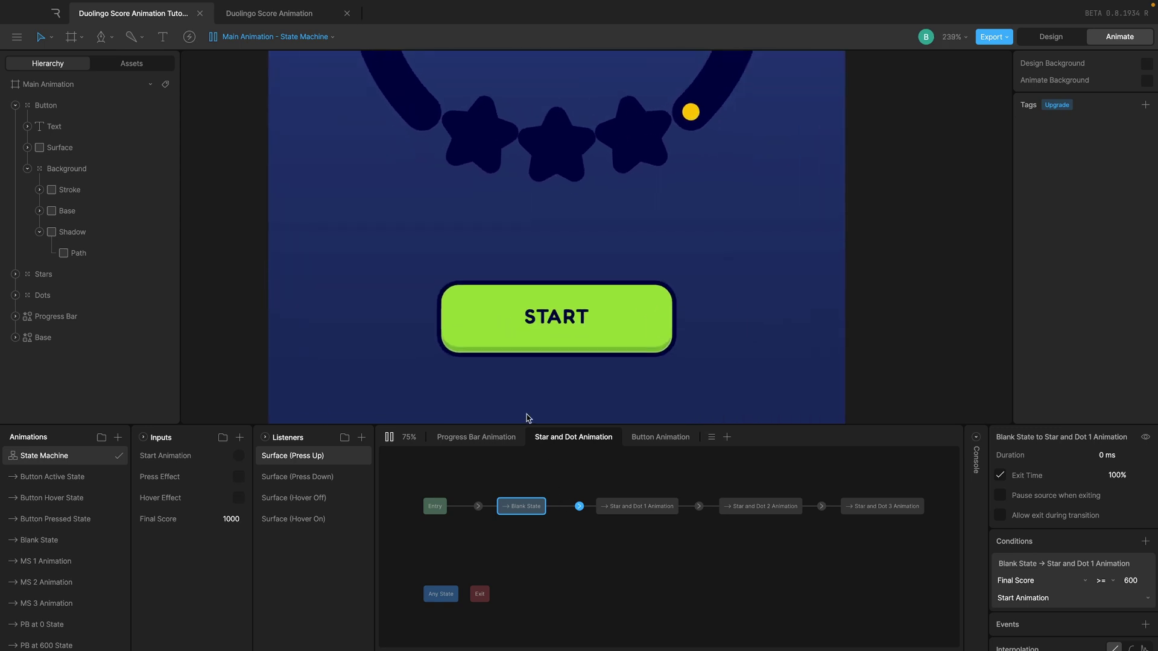
pyautogui.moveTo(501, 338)
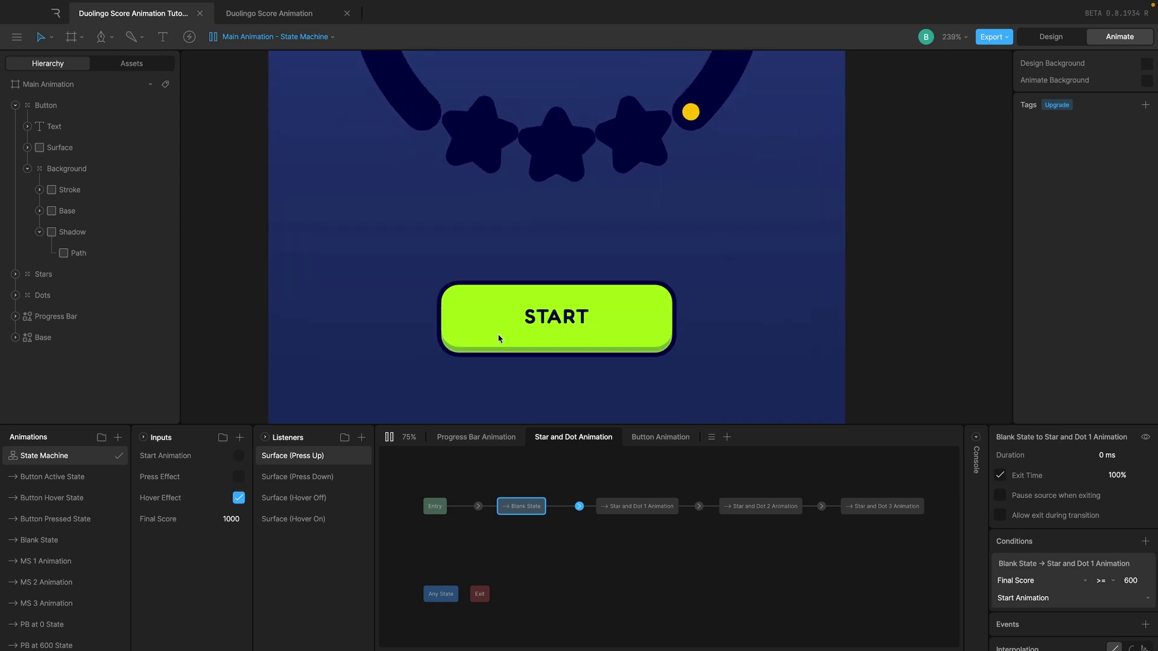
pyautogui.click(497, 323)
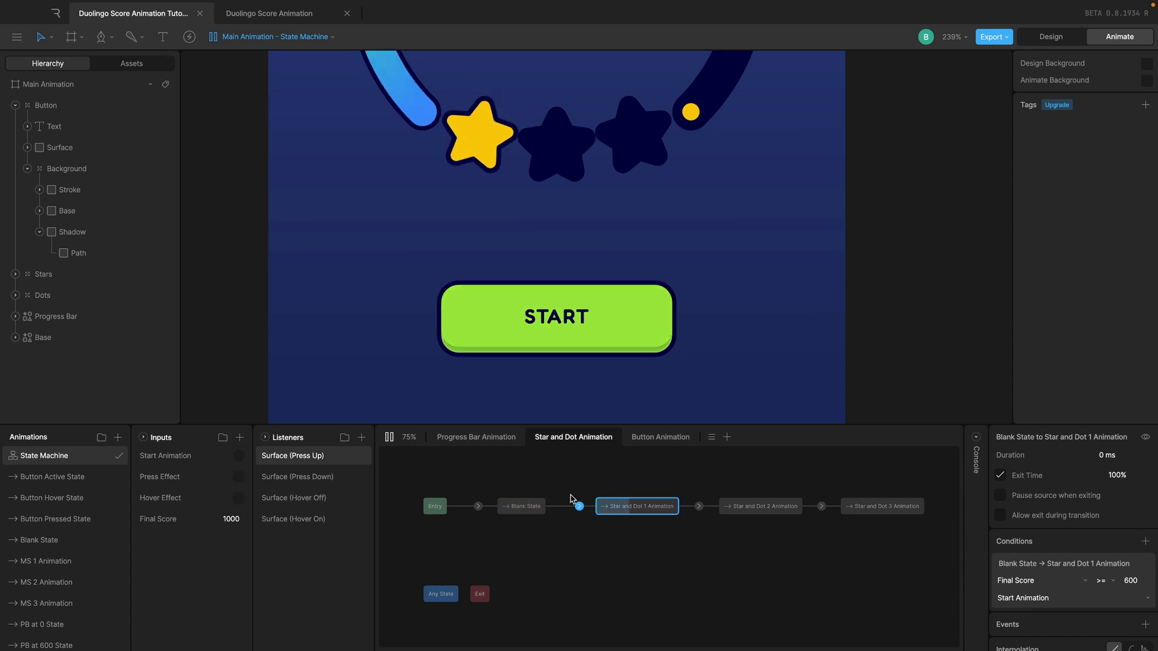
pyautogui.keyDown('ctrl'); pyautogui.scroll(-5, 780, 236); pyautogui.keyUp('ctrl')
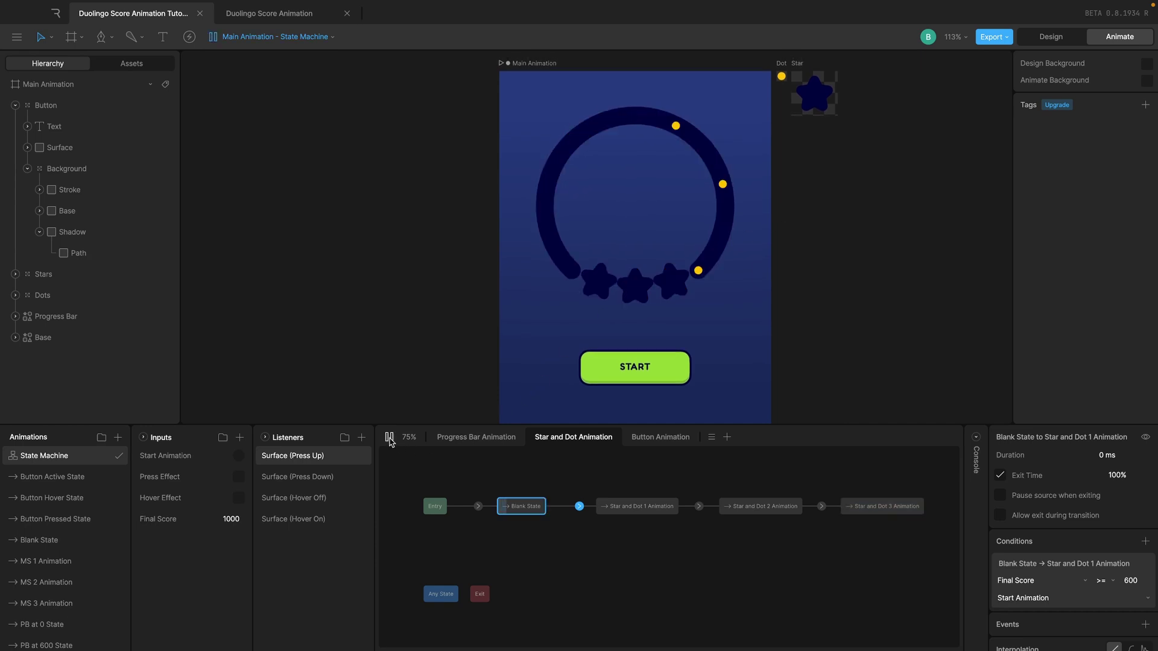
pyautogui.click(601, 372)
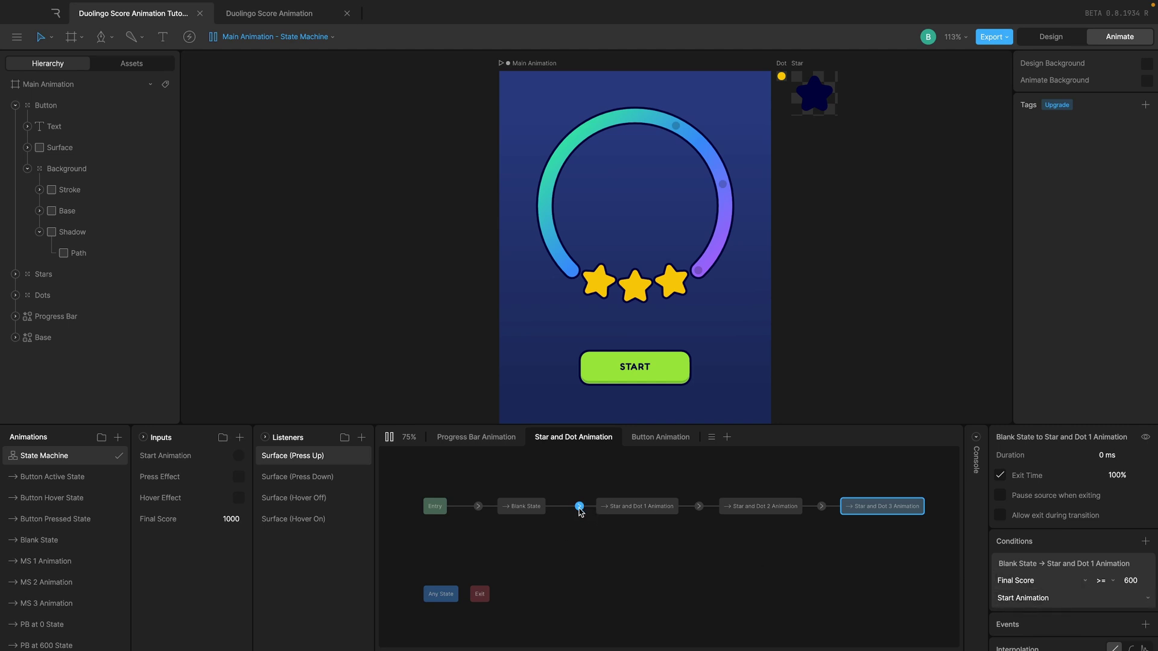
# Step: Delete the Start Animation condition from the Blank State to Star and Dot 1 Animation transition
pyautogui.click(523, 507)
pyautogui.scroll(2, 522, 513)
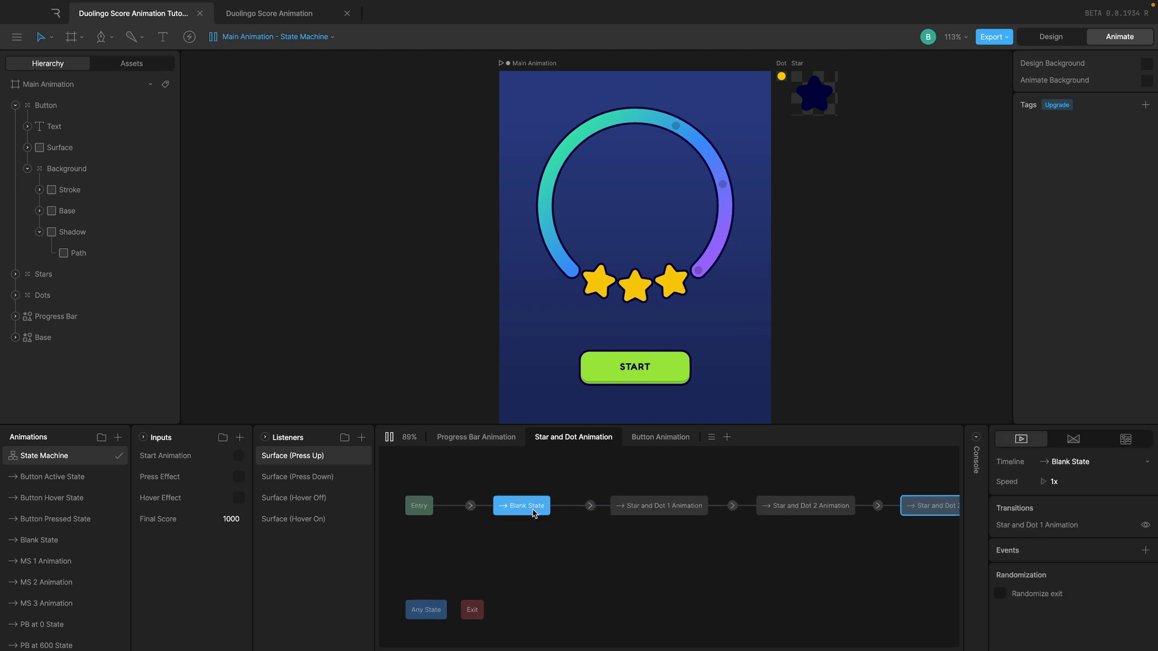
pyautogui.click(591, 505)
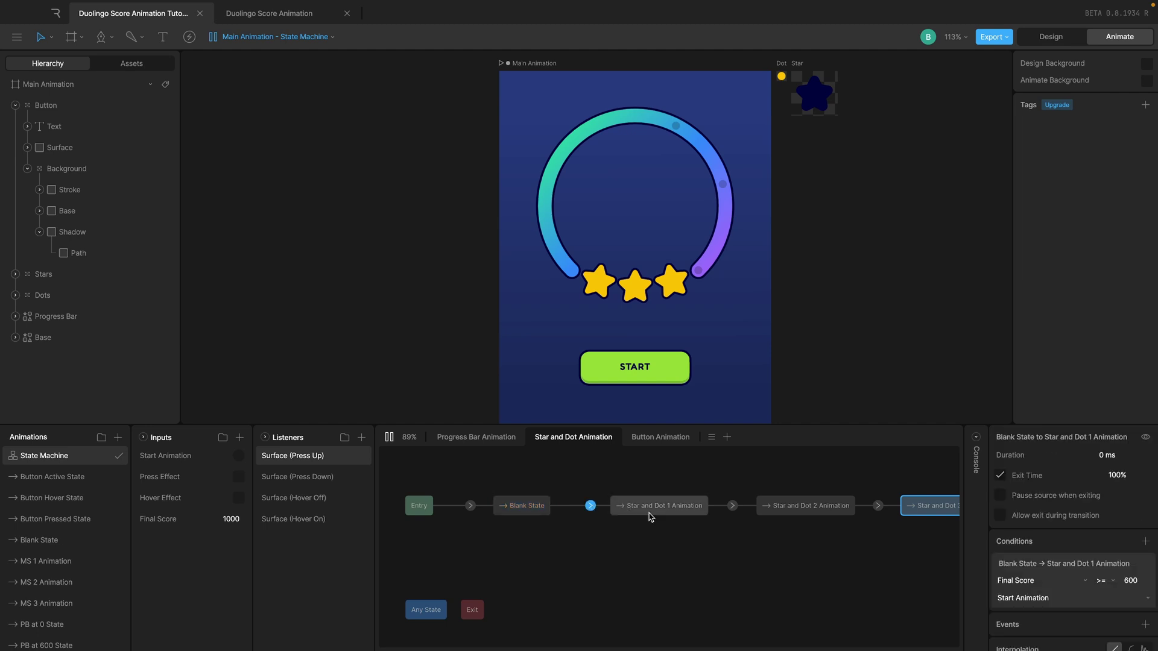
pyautogui.rightClick(1018, 603)
pyautogui.click(1035, 611)
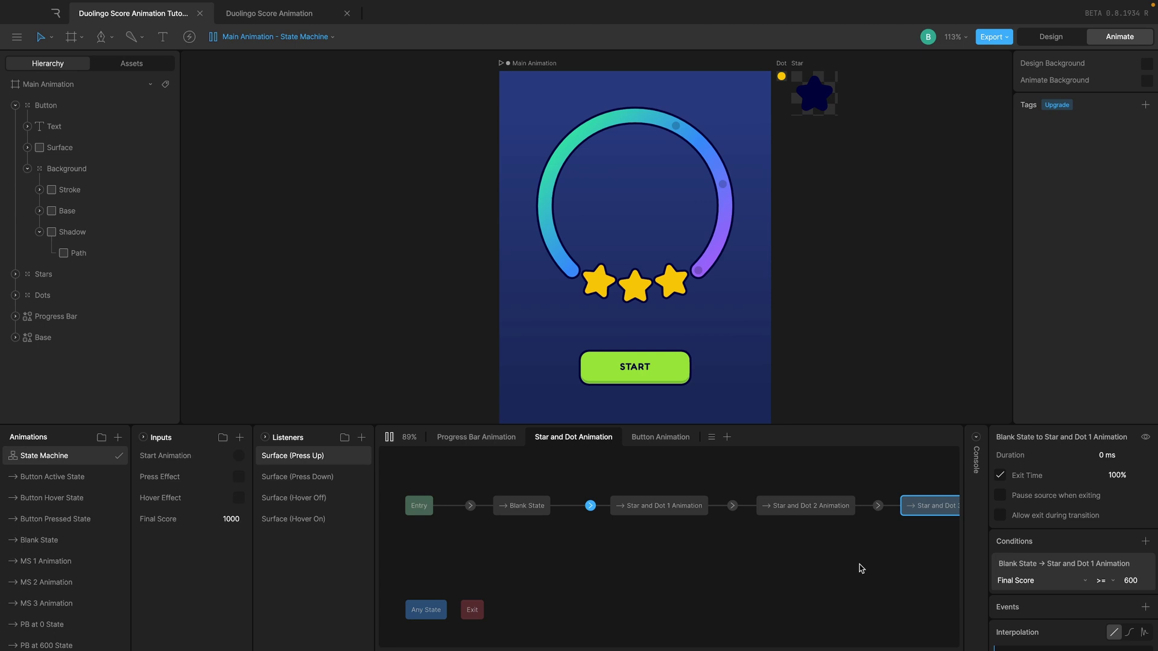
# Step: Add a Start Animation condition to the Entry to Blank State transition in the Star and Dot Animation layer
pyautogui.click(470, 505)
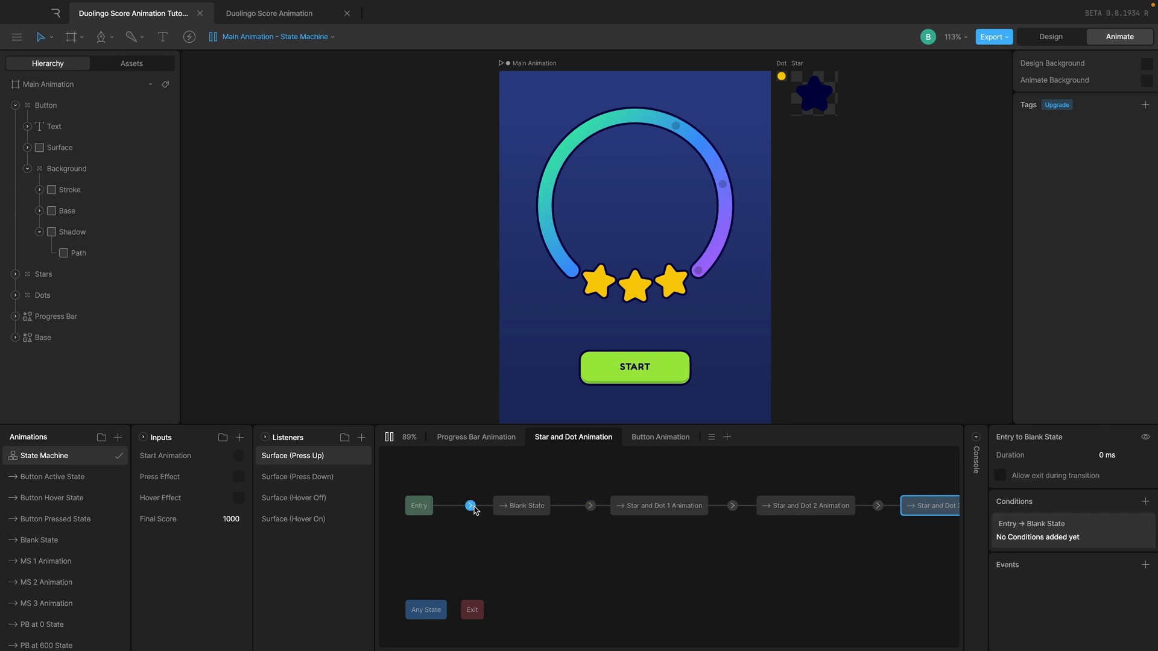
pyautogui.click(1145, 502)
pyautogui.click(1073, 540)
pyautogui.click(1036, 568)
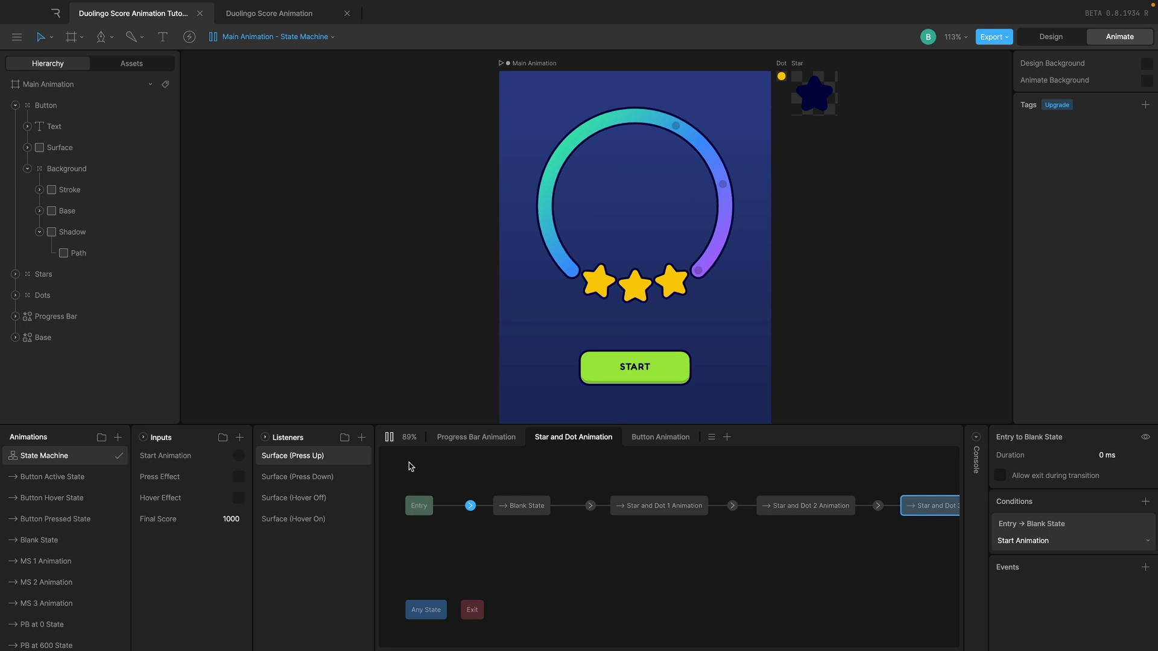
# Step: Restart the playback and examine the Blank State timeline's length, its transition's exit time to Star and Dot 1 Animation, and the Entry transition's condition
pyautogui.click(389, 437)
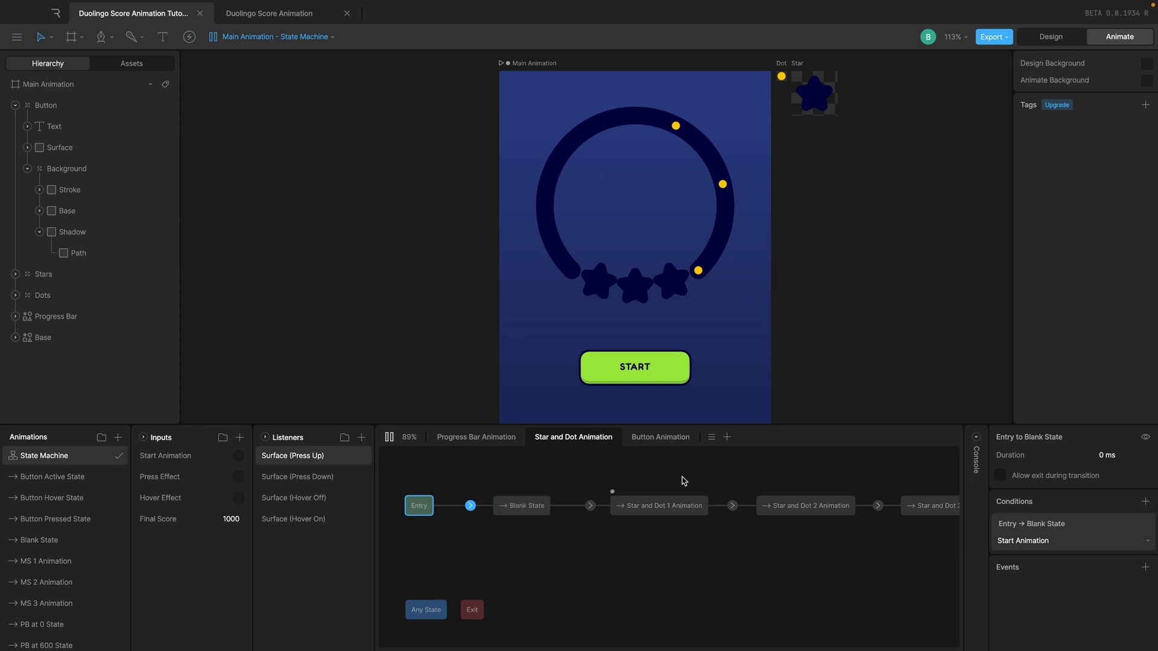
pyautogui.click(591, 506)
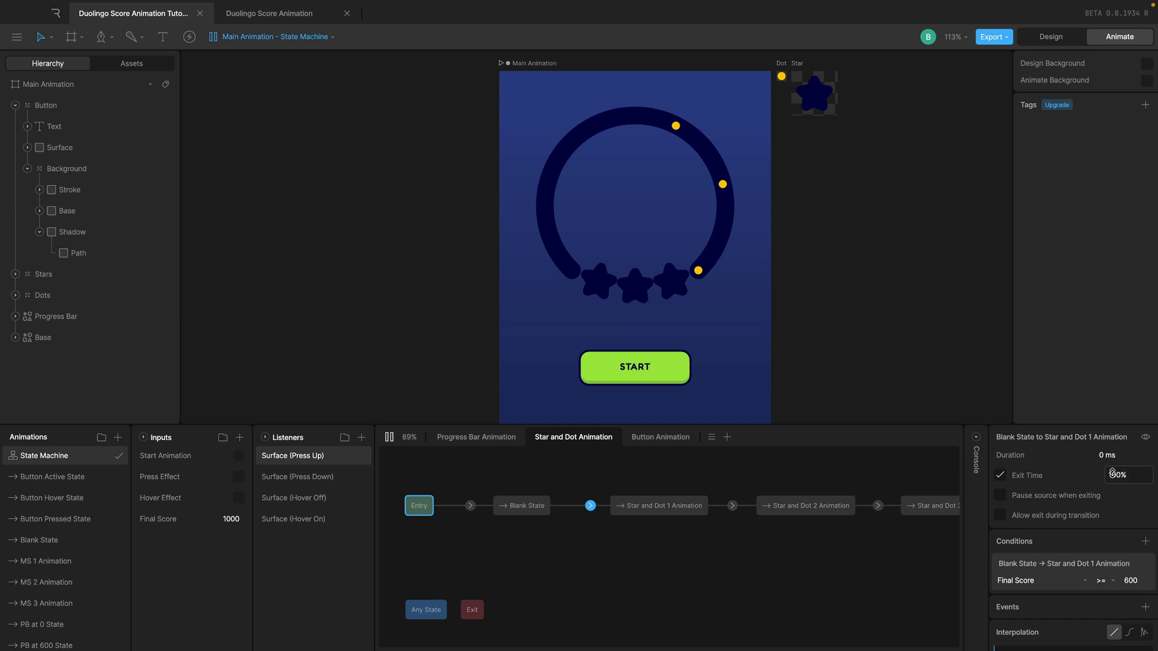
pyautogui.doubleClick(541, 510)
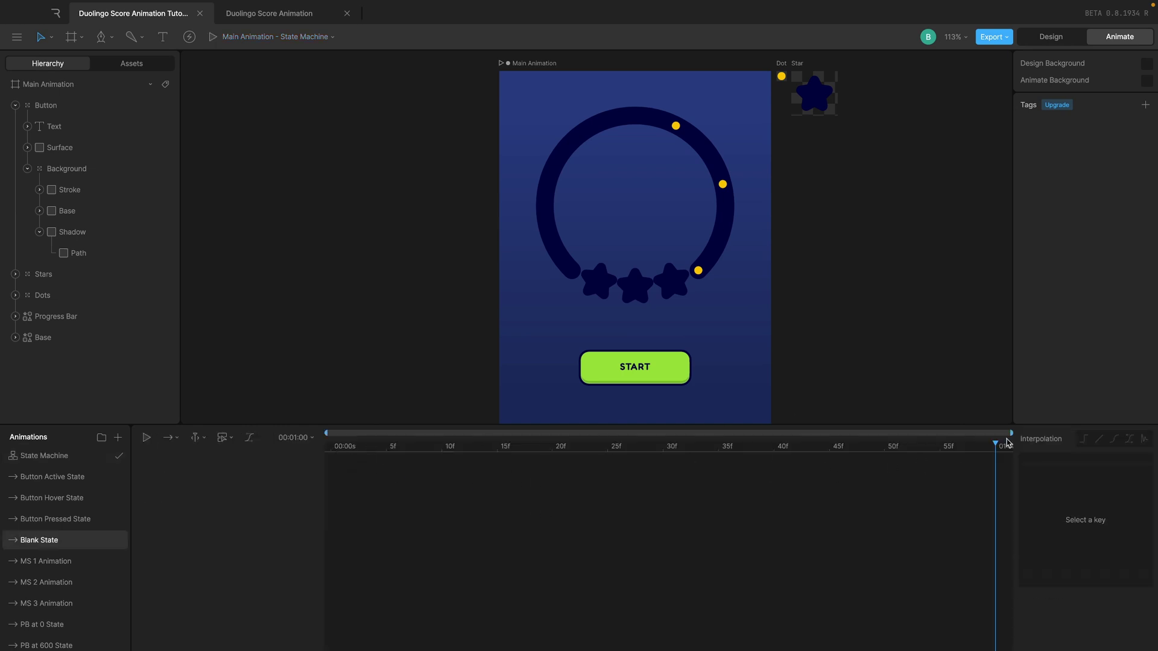
pyautogui.click(25, 460)
pyautogui.click(528, 508)
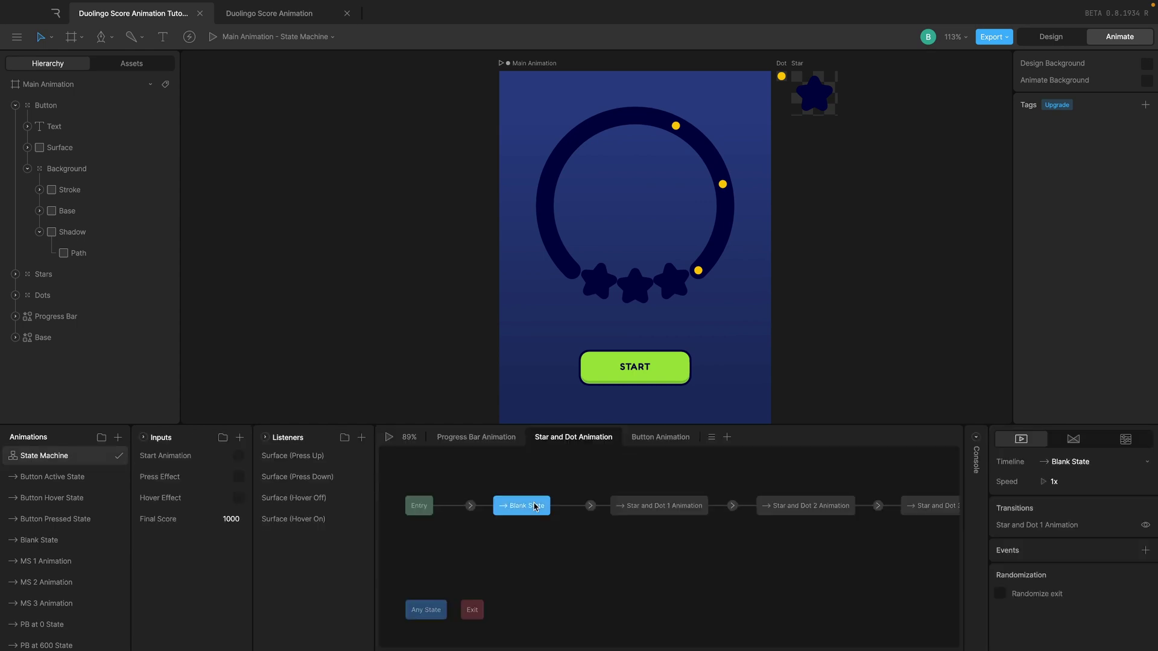
pyautogui.click(590, 506)
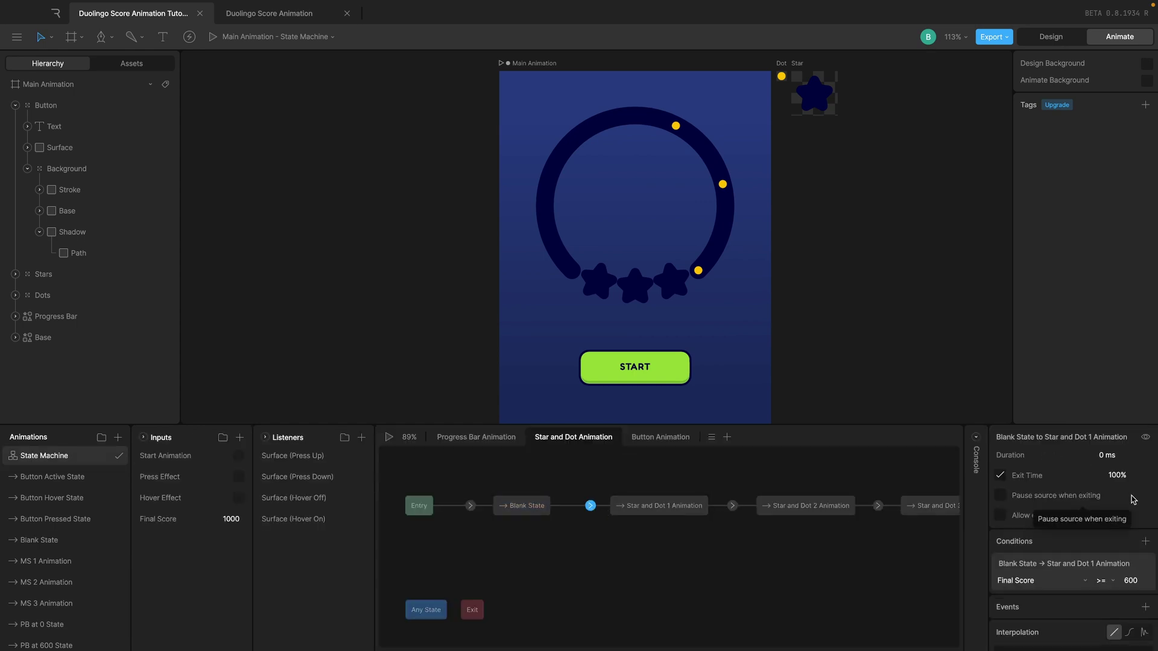
pyautogui.click(469, 505)
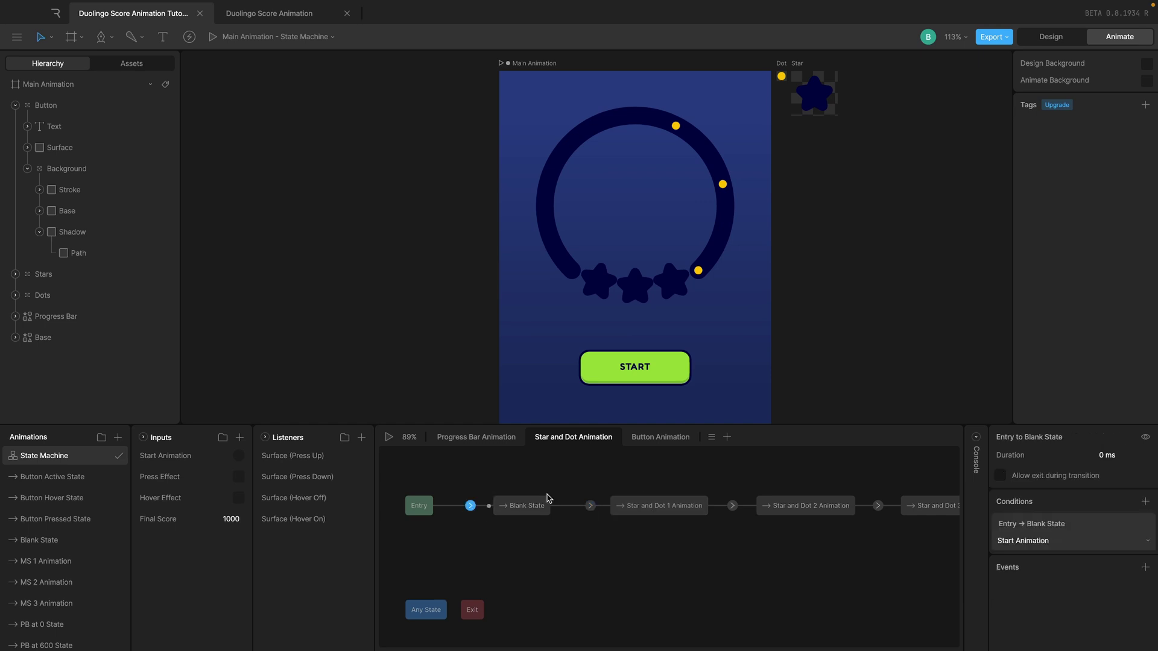
pyautogui.click(471, 477)
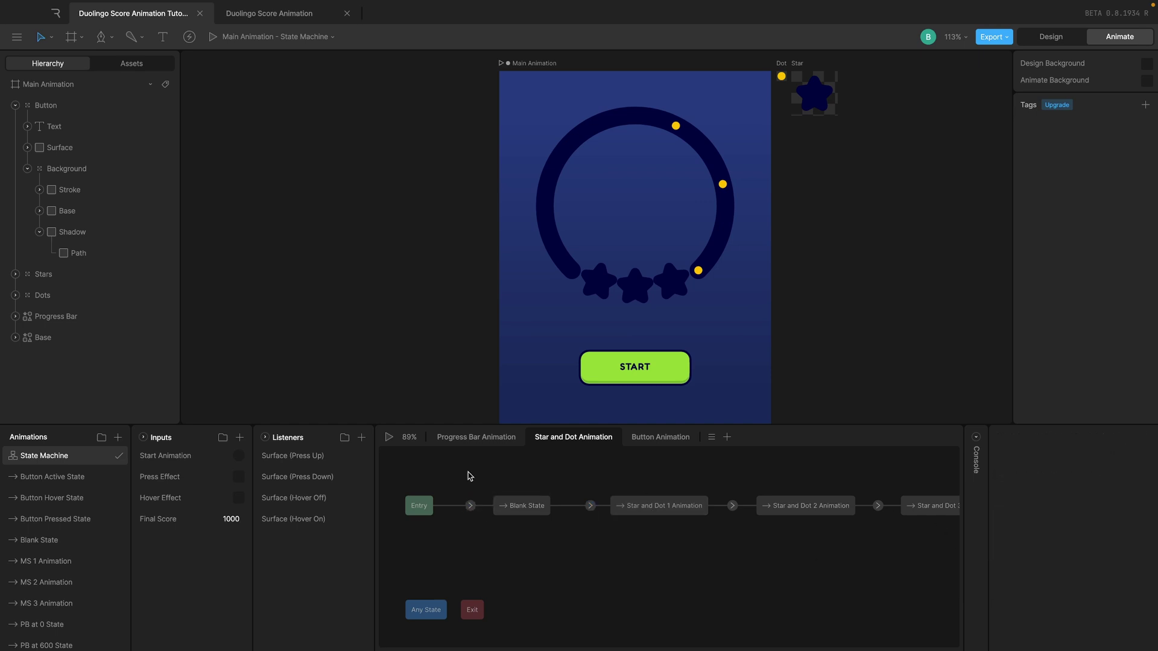
# Step: Play the state machine, test whether START launches the progress bar, stars and dots together, and stop the playback
pyautogui.click(389, 437)
pyautogui.click(610, 368)
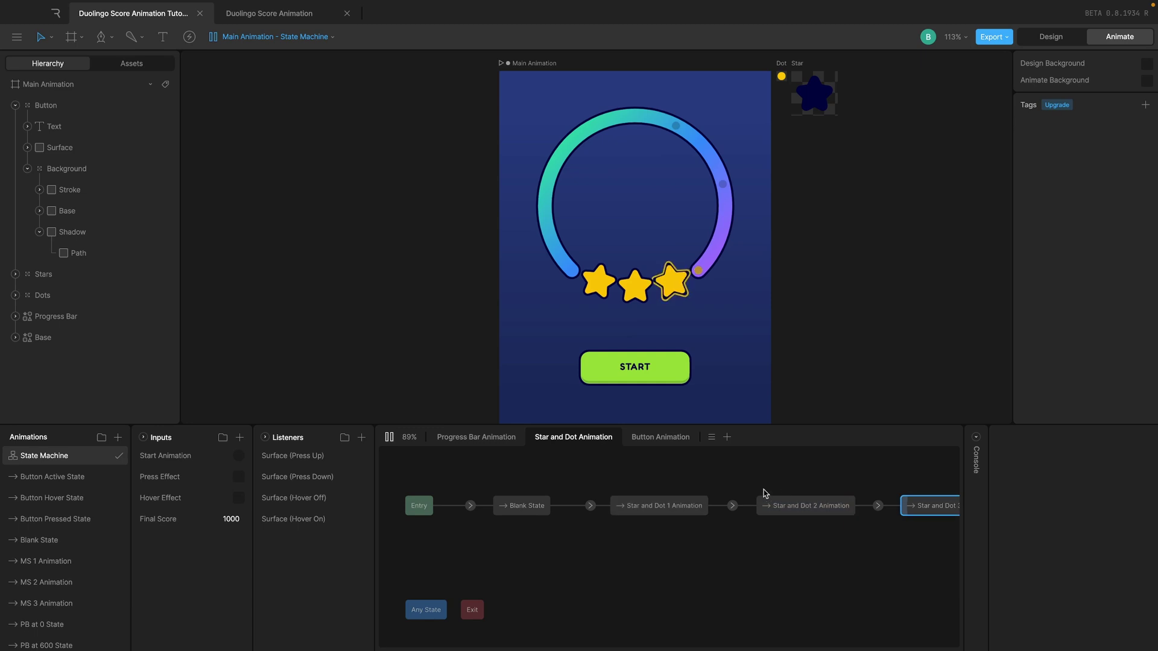
pyautogui.click(389, 436)
# Step: Set the Final Score input to 785 and replay the state machine to test the START button
pyautogui.doubleClick(231, 520)
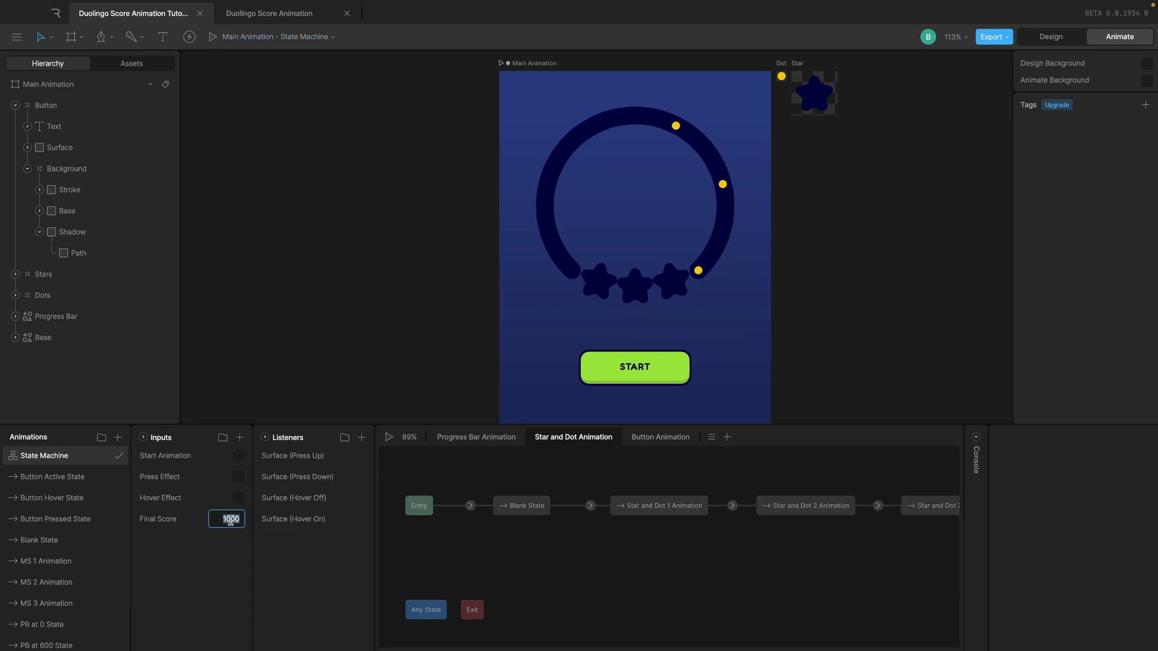
pyautogui.write('785')
pyautogui.press('Return')
pyautogui.click(389, 438)
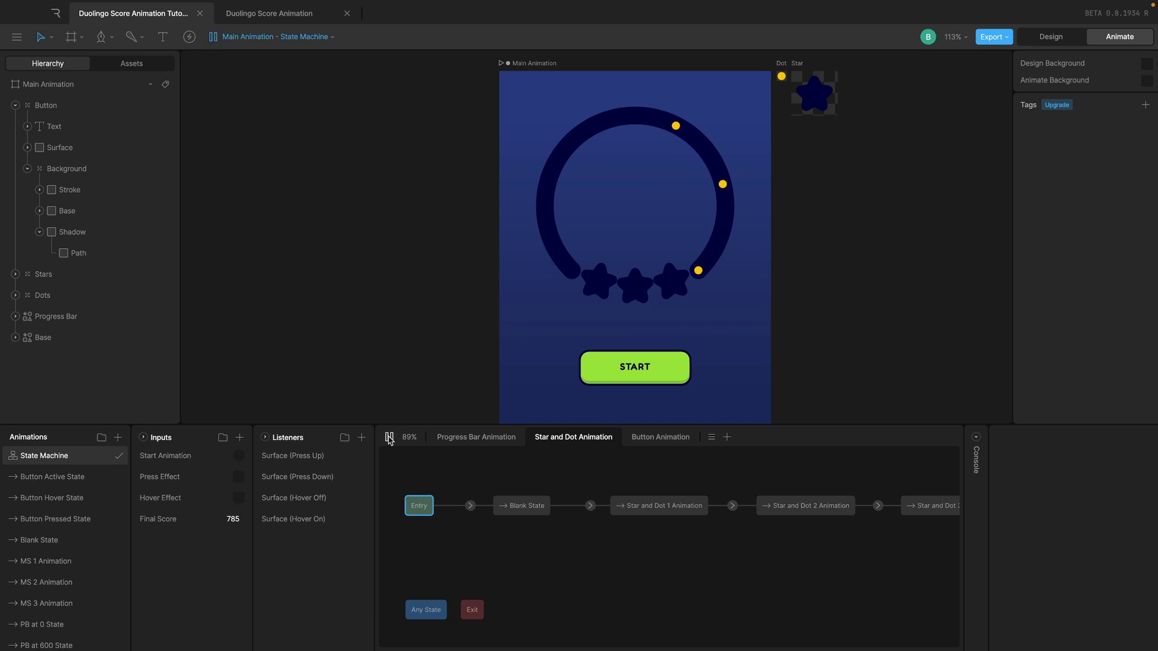
pyautogui.click(601, 372)
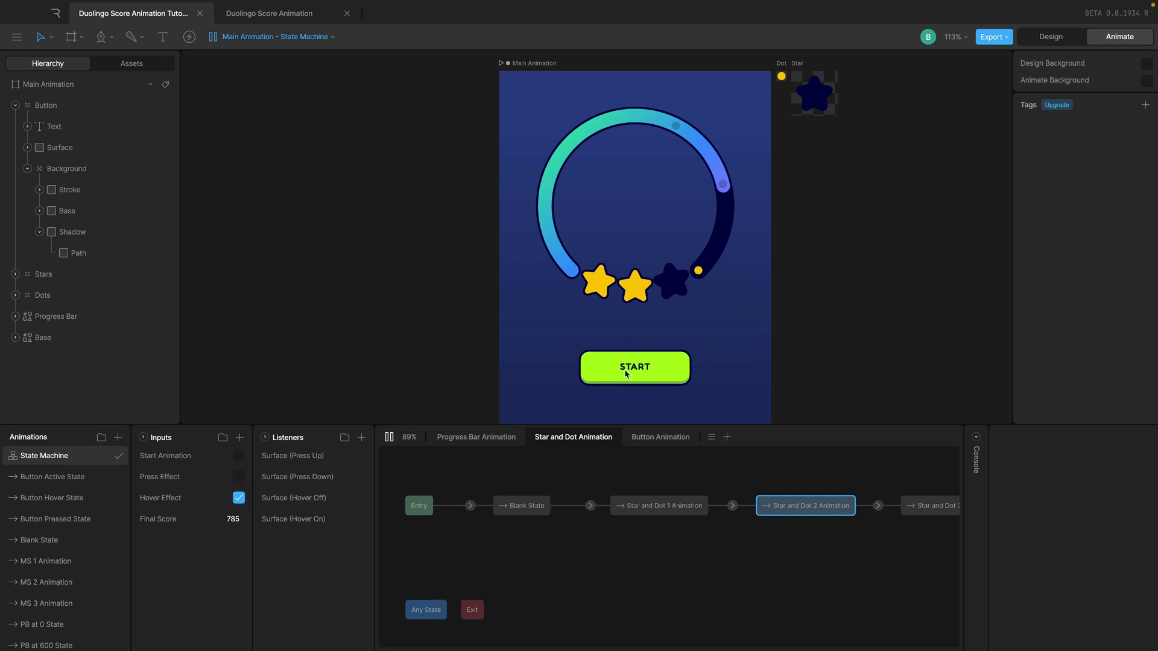
pyautogui.click(389, 437)
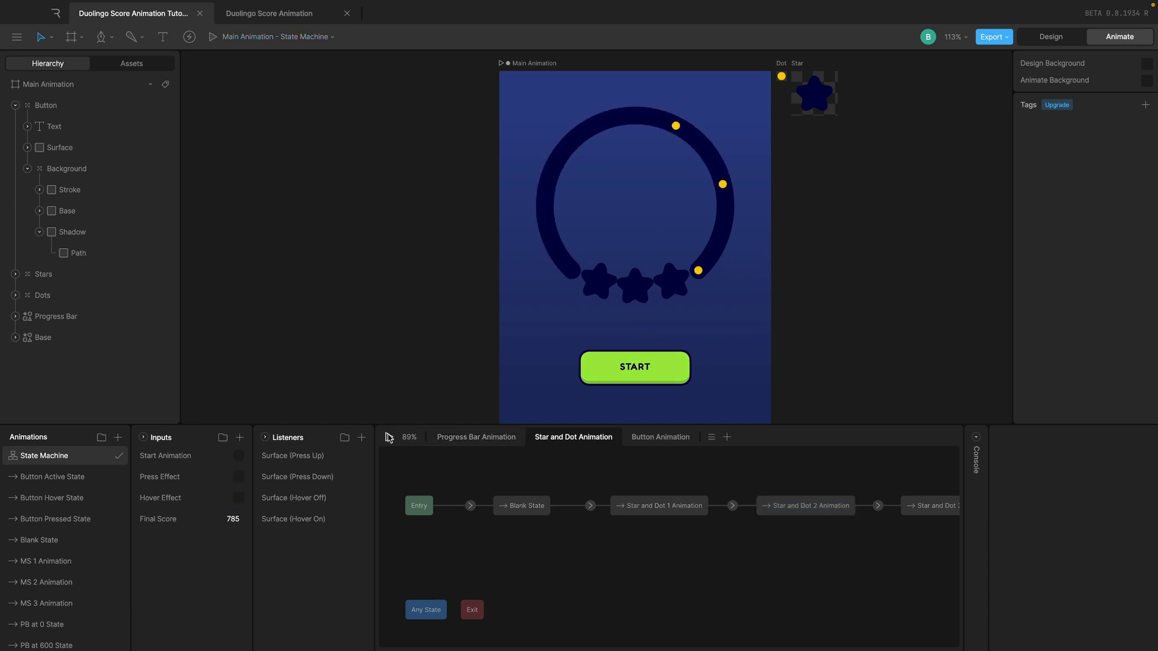
pyautogui.click(603, 378)
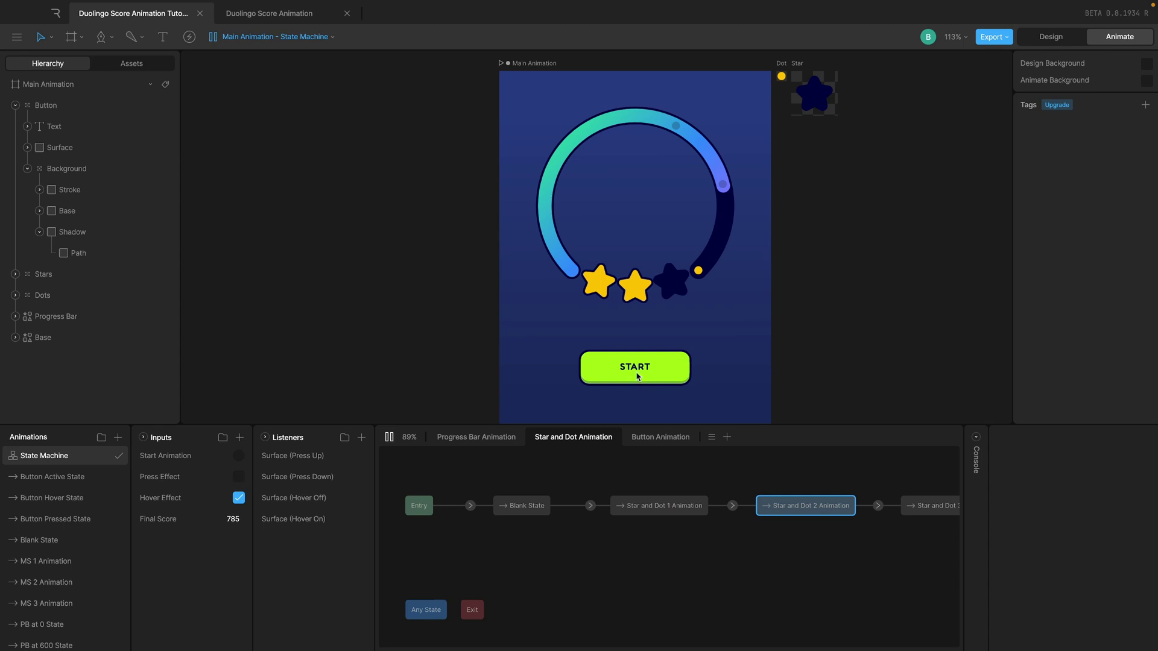
# Step: Create a new timeline below Button Pressed State and name it Button Disabled State
pyautogui.click(60, 520)
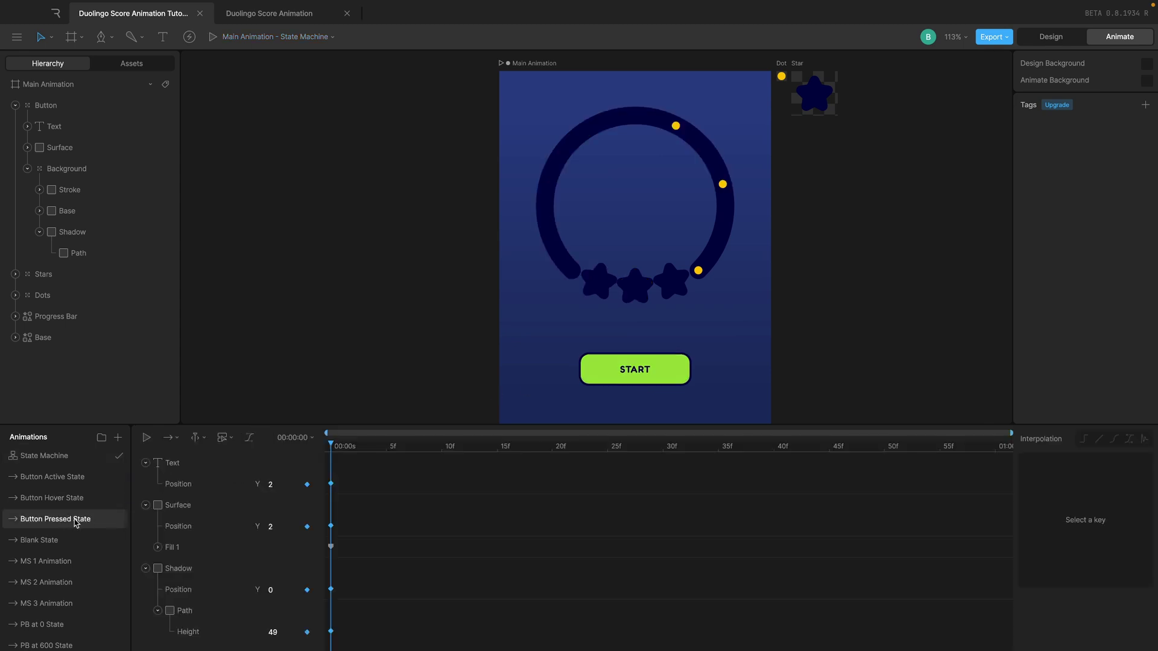
pyautogui.click(117, 438)
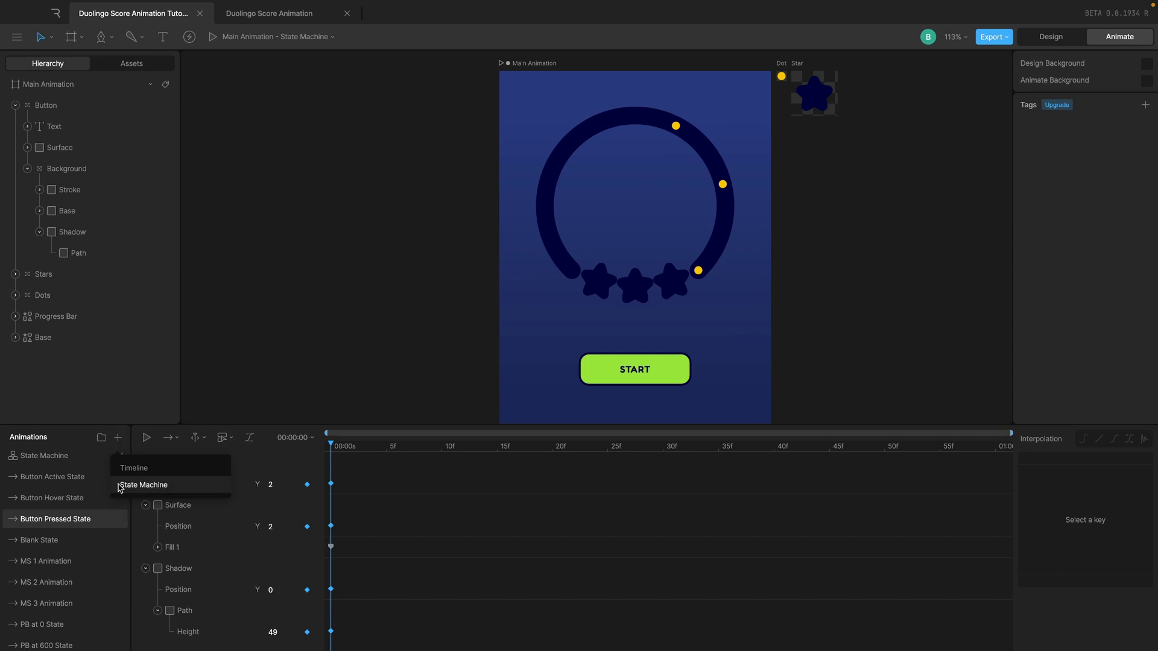
pyautogui.click(133, 469)
pyautogui.moveTo(99, 479); pyautogui.dragTo(56, 551)
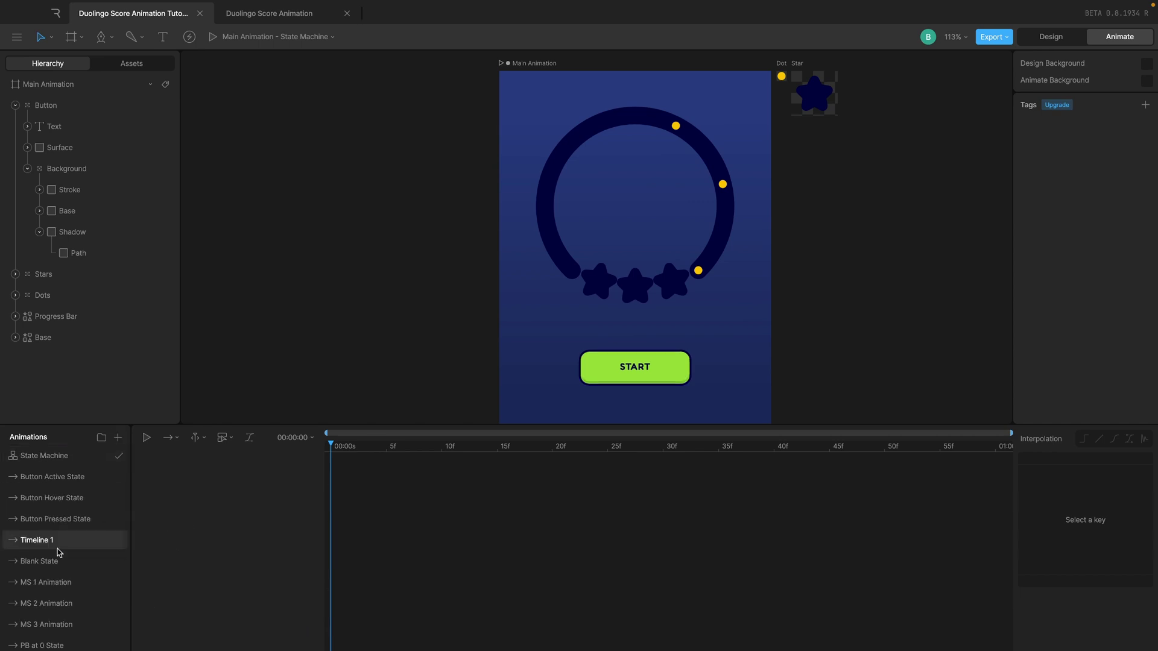
pyautogui.doubleClick(44, 543)
pyautogui.write('Button Disabled State')
# Step: Add Button Disabled State to the state machine's Button Animation layer and create a transition to it from Button Pressed State
pyautogui.click(61, 457)
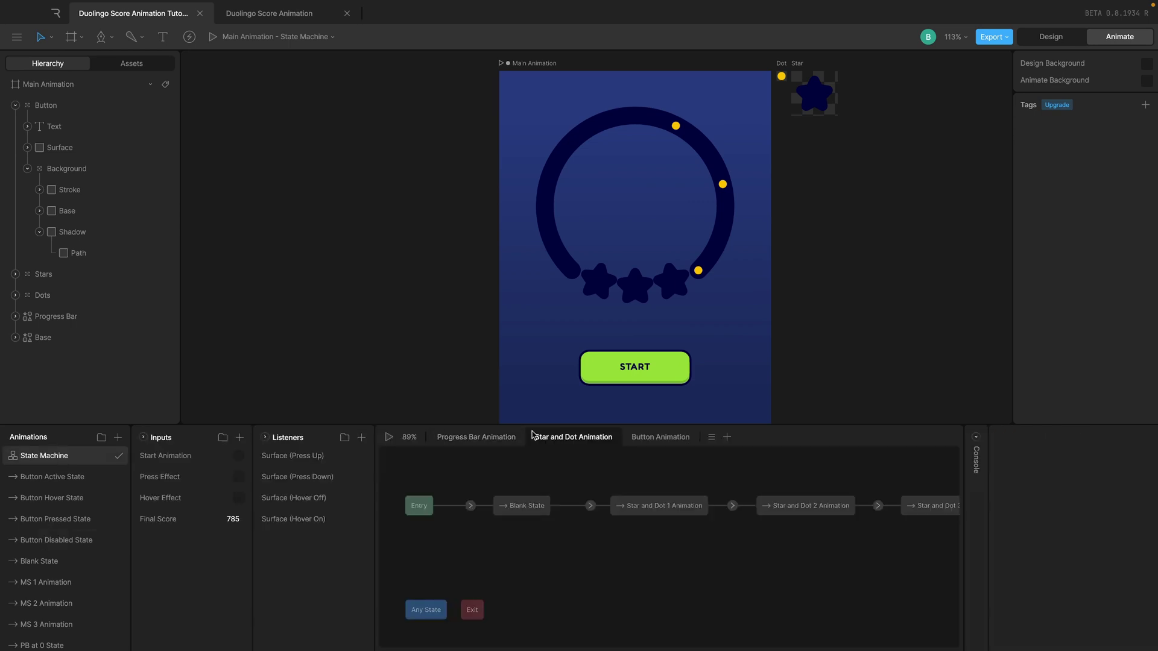
pyautogui.click(661, 437)
pyautogui.moveTo(55, 539); pyautogui.dragTo(756, 524)
pyautogui.click(621, 517)
pyautogui.moveTo(620, 518); pyautogui.dragTo(758, 517)
pyautogui.click(620, 517)
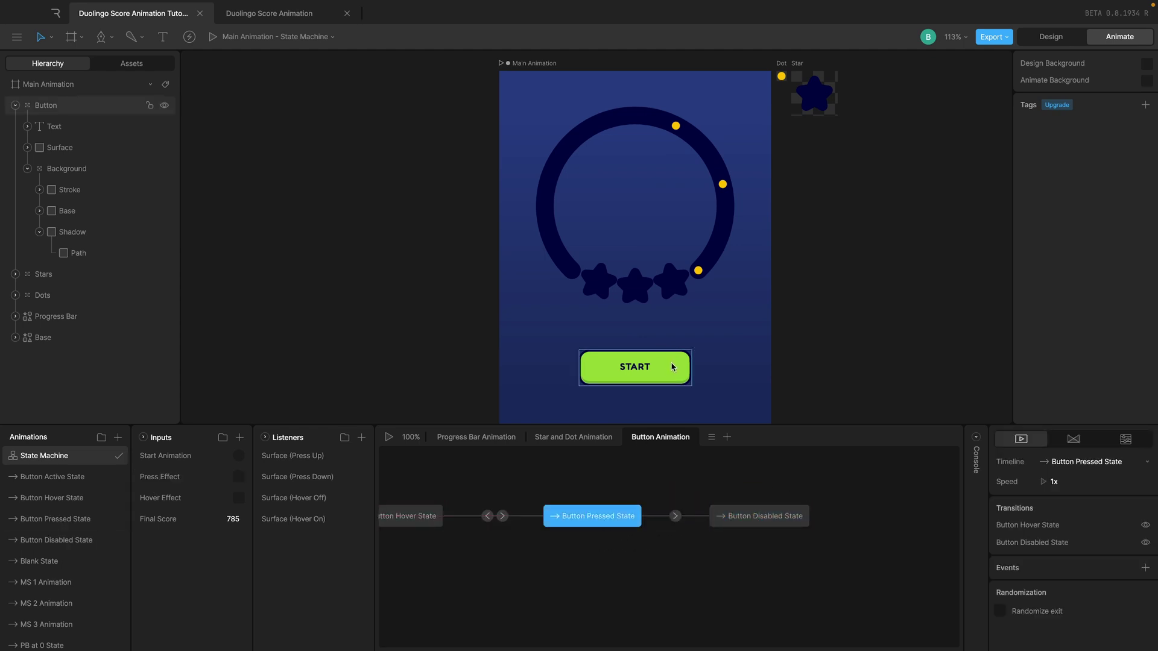
# Step: Delete the empty Button Disabled State timeline
pyautogui.click(766, 521)
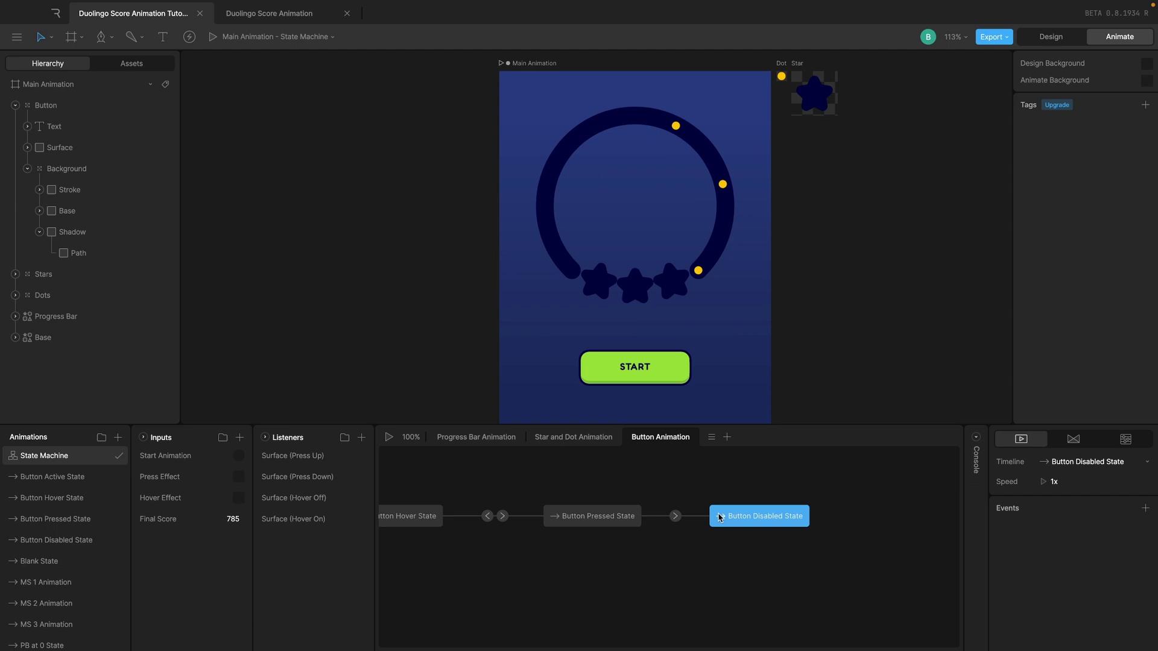
pyautogui.scroll(8, 646, 332)
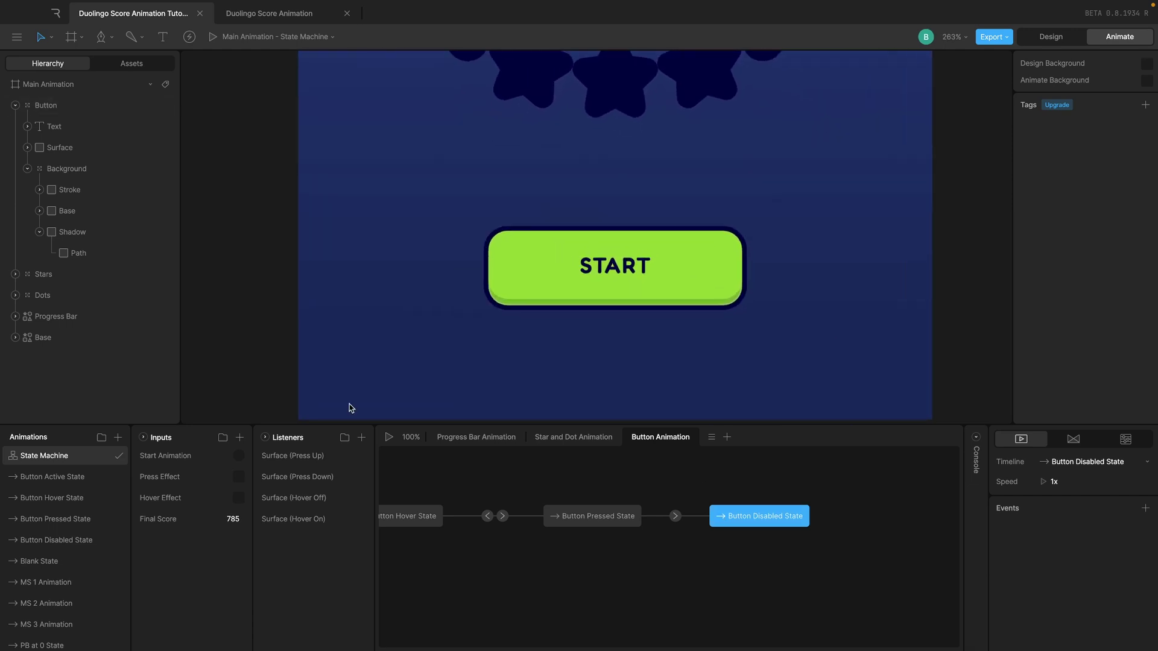
pyautogui.click(75, 541)
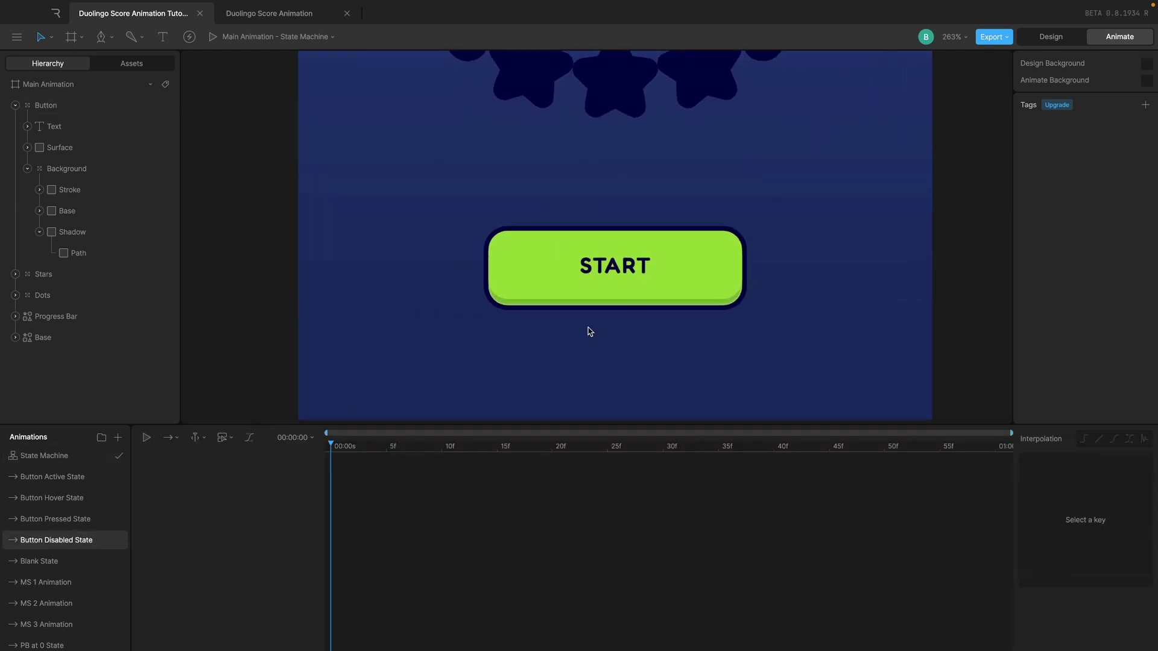
pyautogui.rightClick(81, 548)
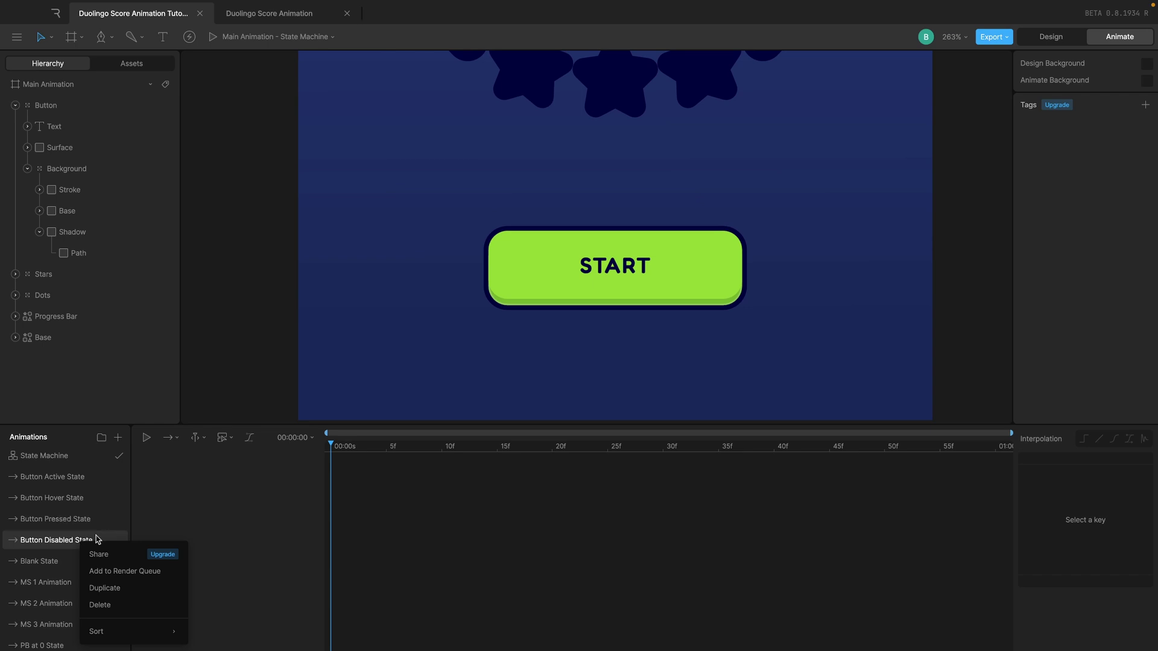
pyautogui.click(100, 605)
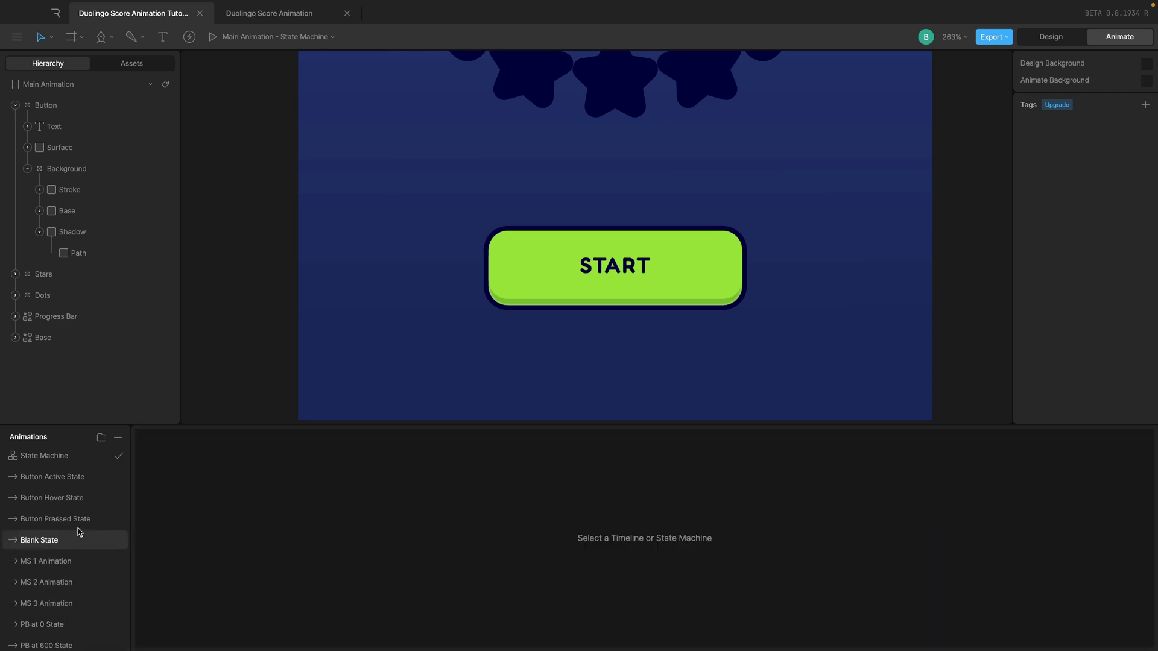
# Step: Duplicate the Button Pressed State timeline
pyautogui.click(68, 519)
pyautogui.rightClick(68, 520)
pyautogui.press('Escape')
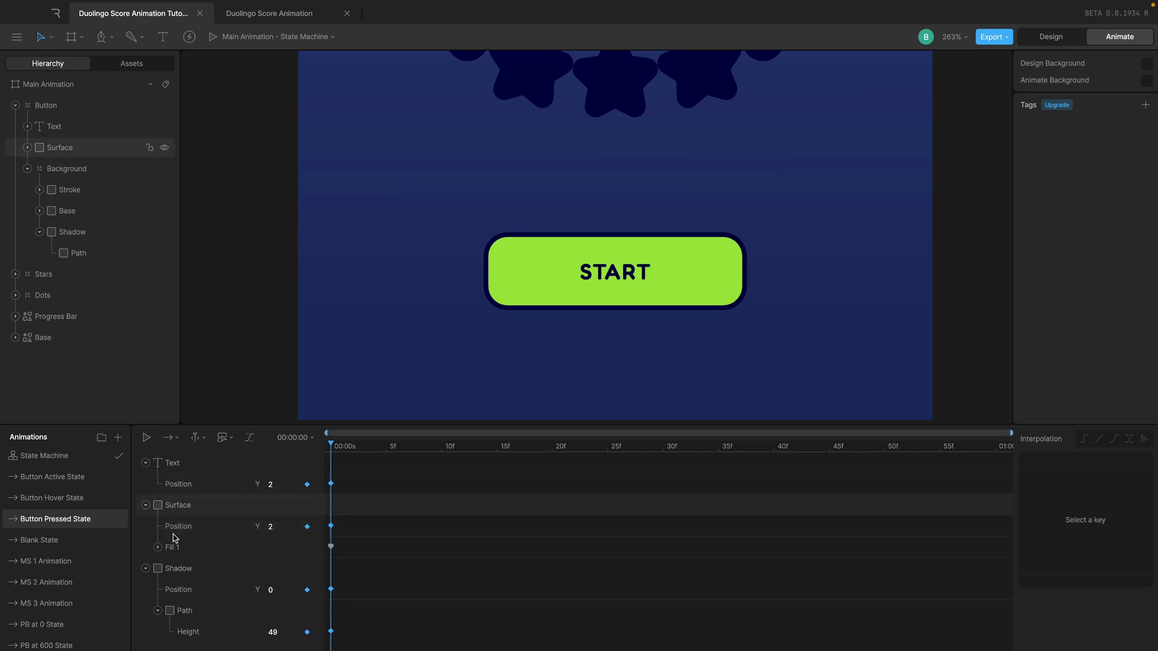
pyautogui.rightClick(57, 519)
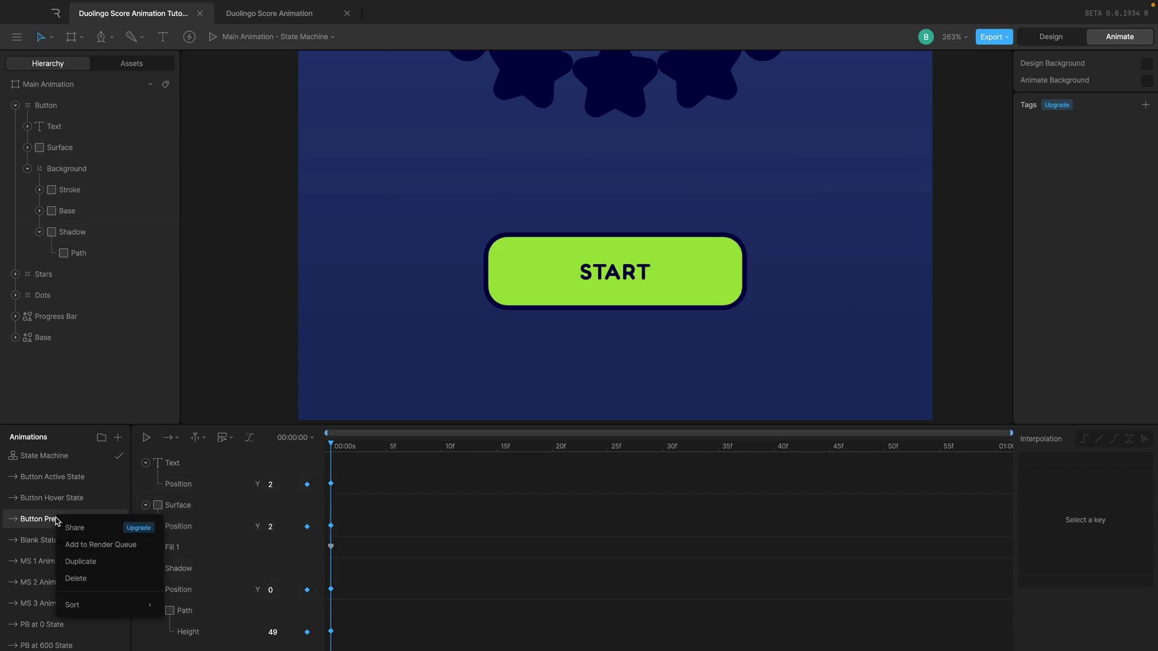
pyautogui.click(98, 562)
# Step: Rename the duplicated timeline as Button Disabled State
pyautogui.doubleClick(70, 519)
pyautogui.press('Right')
pyautogui.hotkey('ctrl', 'shift', 'Left')
pyautogui.hotkey('ctrl', 'shift', 'Left')
pyautogui.hotkey('ctrl', 'shift', 'Left')
pyautogui.write('D')
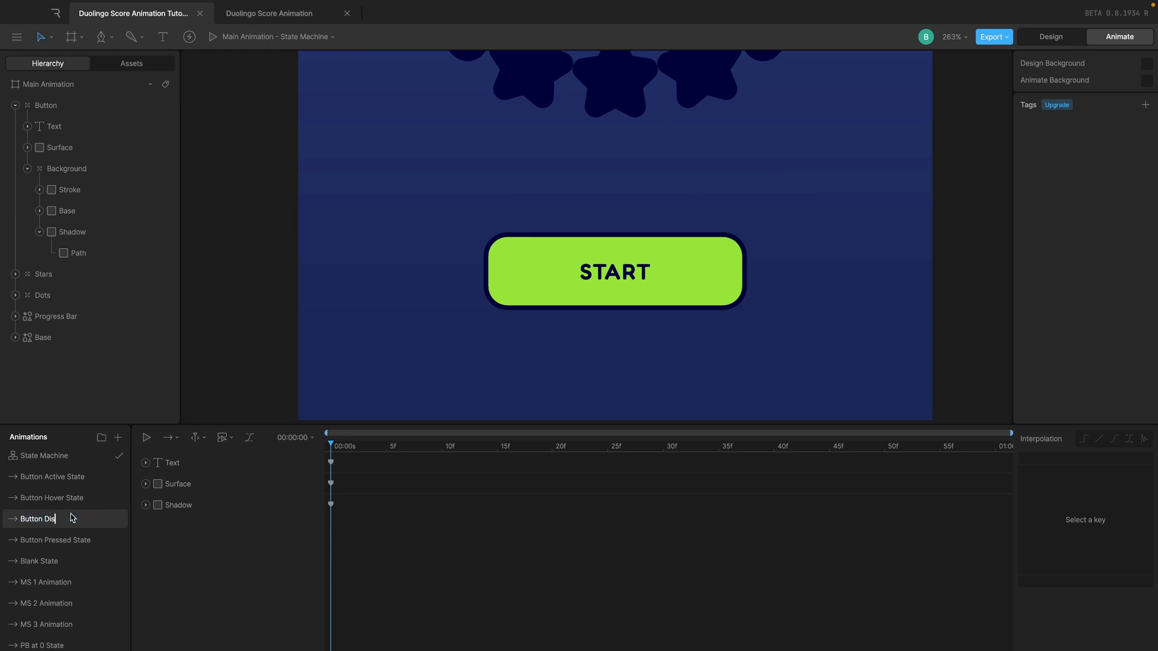
pyautogui.write('isabled State')
pyautogui.press('Return')
# Step: Rename the text run inside the button's Text object as CTA
pyautogui.scroll(3, 602, 272)
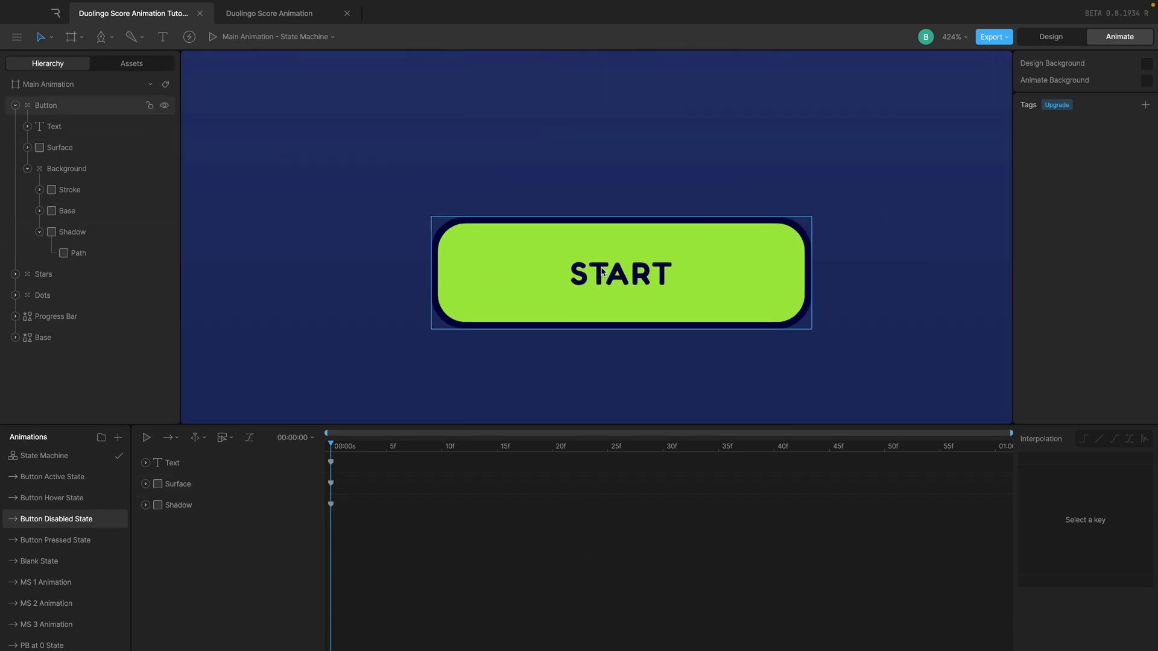
pyautogui.scroll(2, 602, 272)
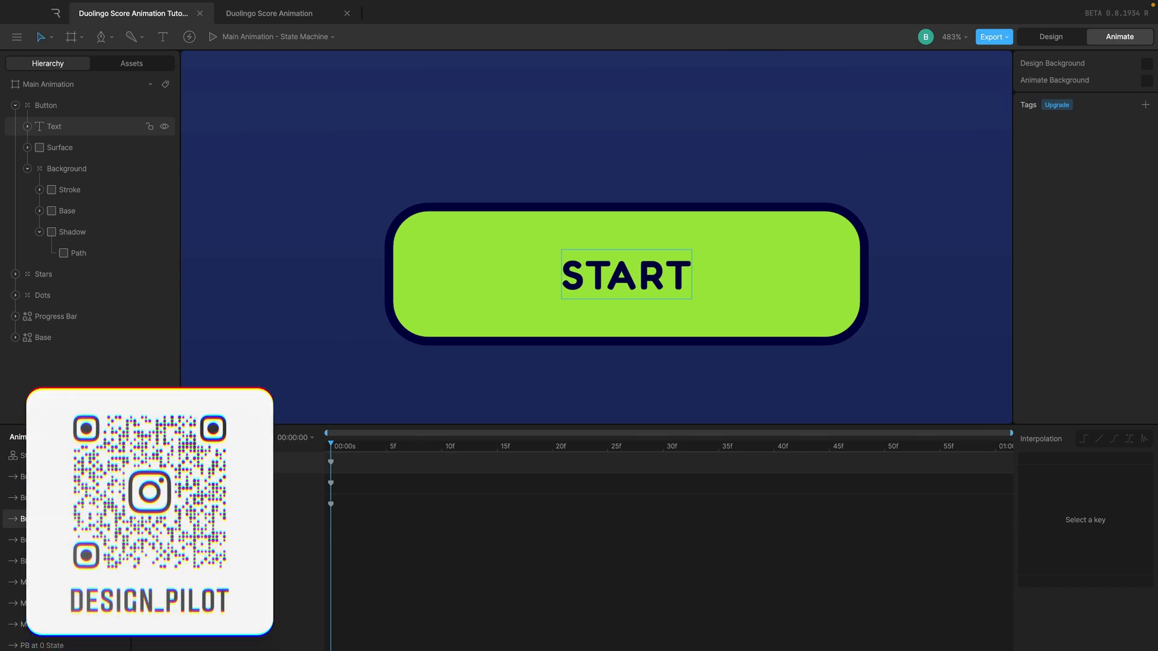
pyautogui.click(192, 463)
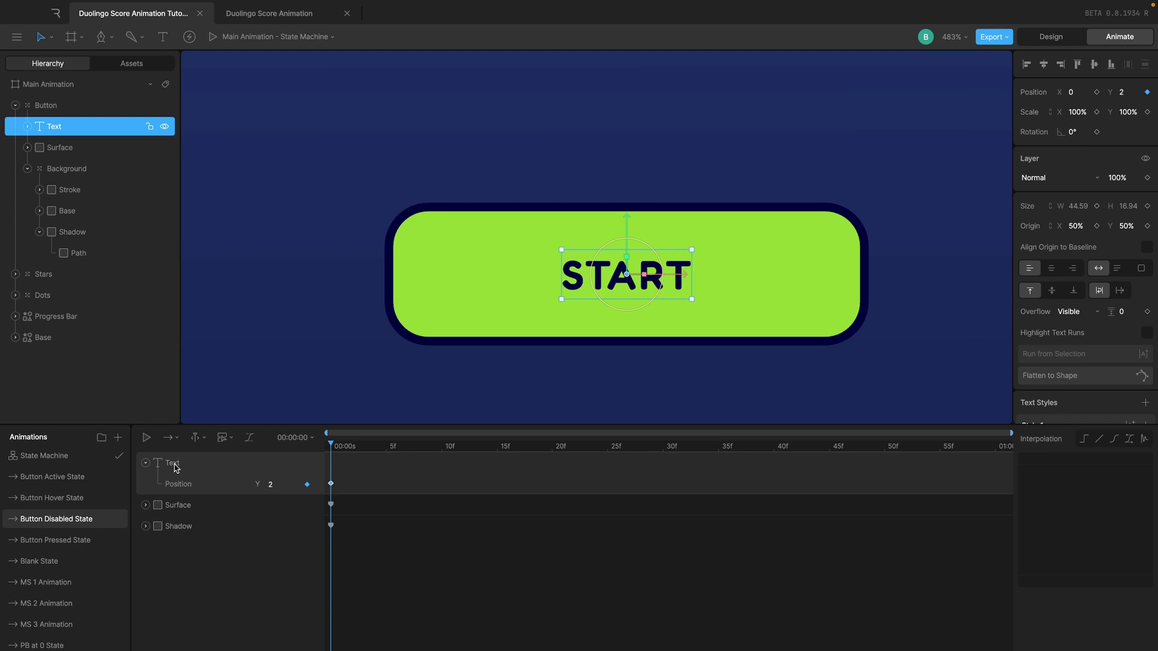
pyautogui.click(27, 127)
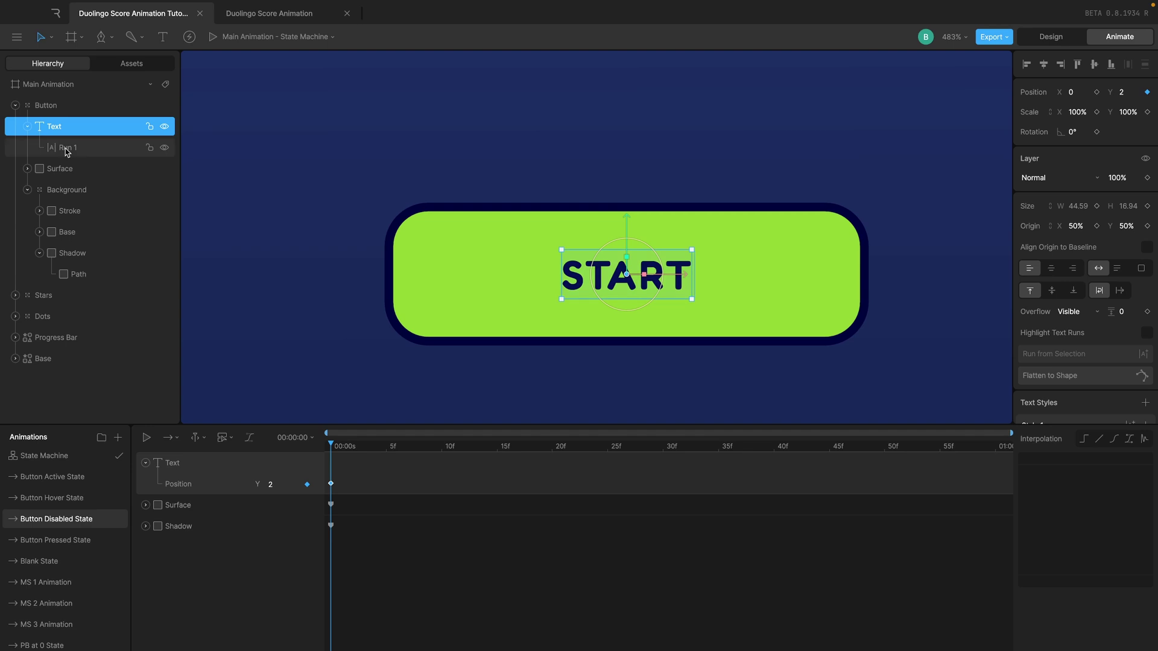
pyautogui.click(64, 152)
pyautogui.click(68, 150)
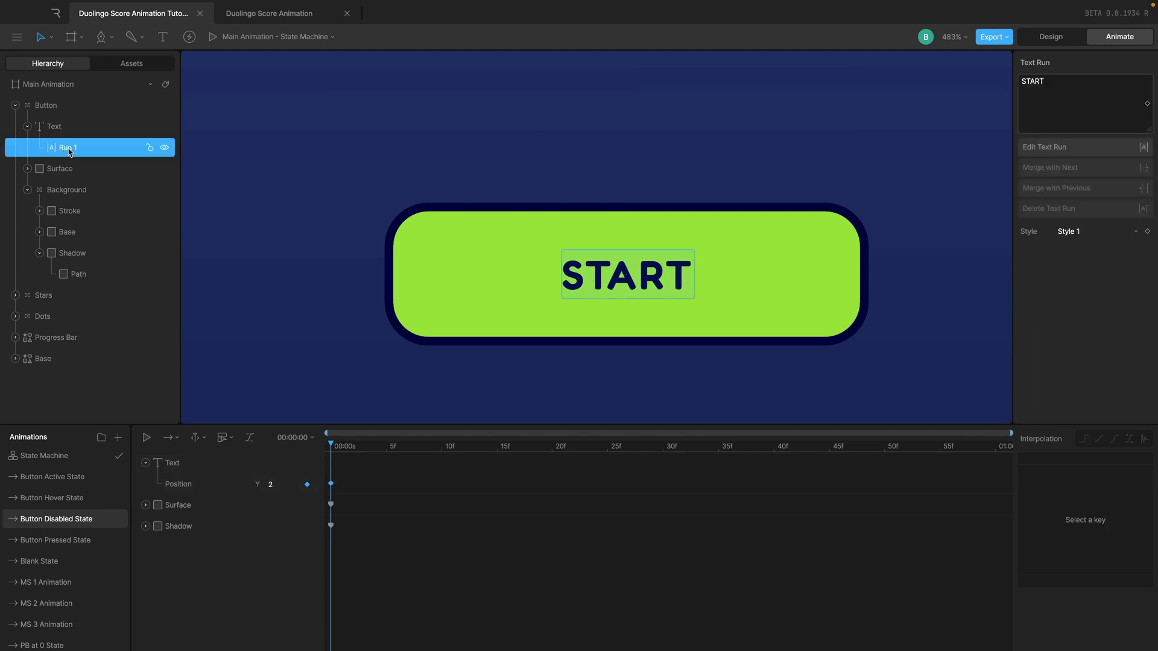
pyautogui.doubleClick(74, 149)
pyautogui.hotkey('ctrl', 'a')
pyautogui.write('CT')
# Step: Key the CTA run's text in Button Disabled State and change it to RESET
pyautogui.click(1148, 104)
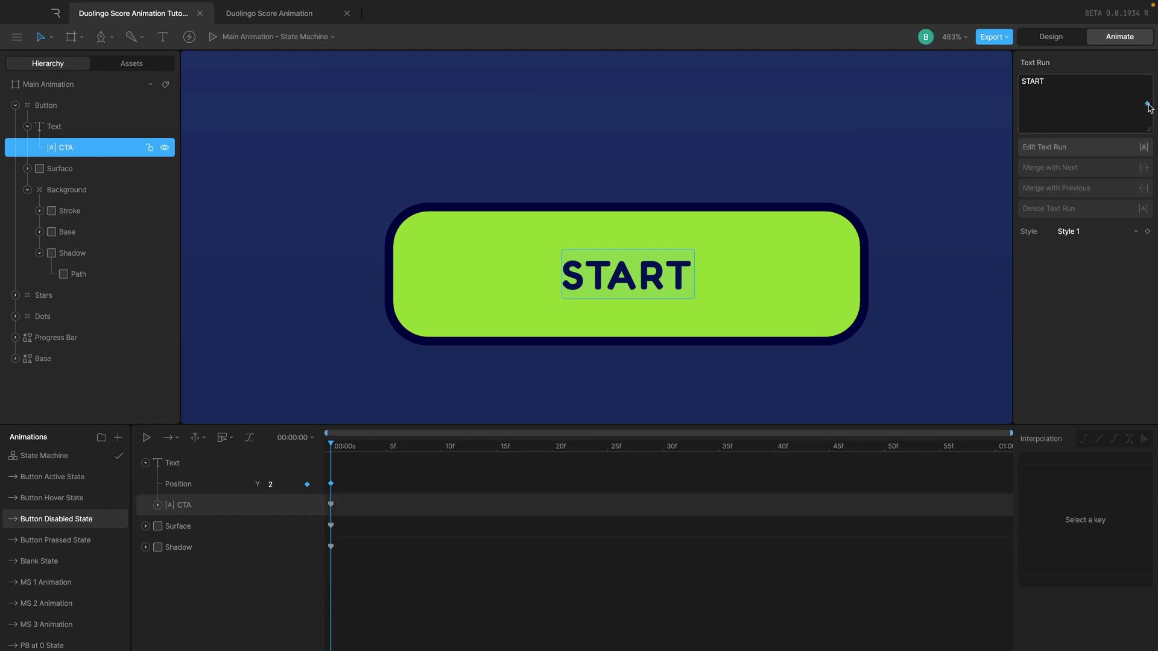
pyautogui.doubleClick(1039, 85)
pyautogui.write('RESET')
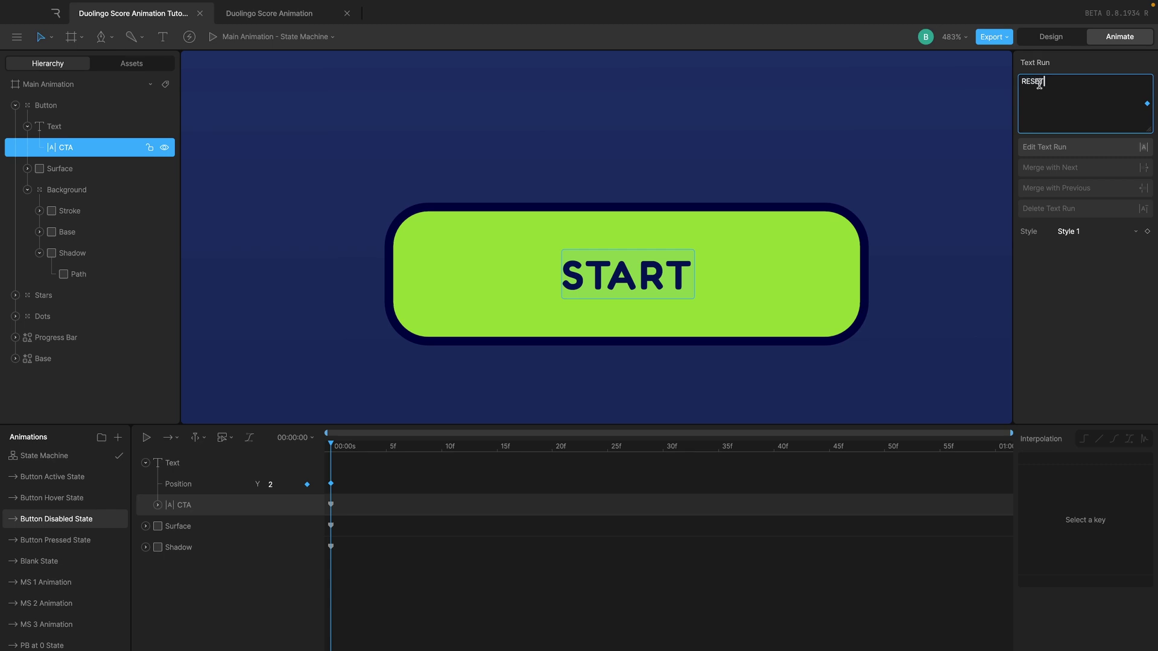
pyautogui.click(1083, 67)
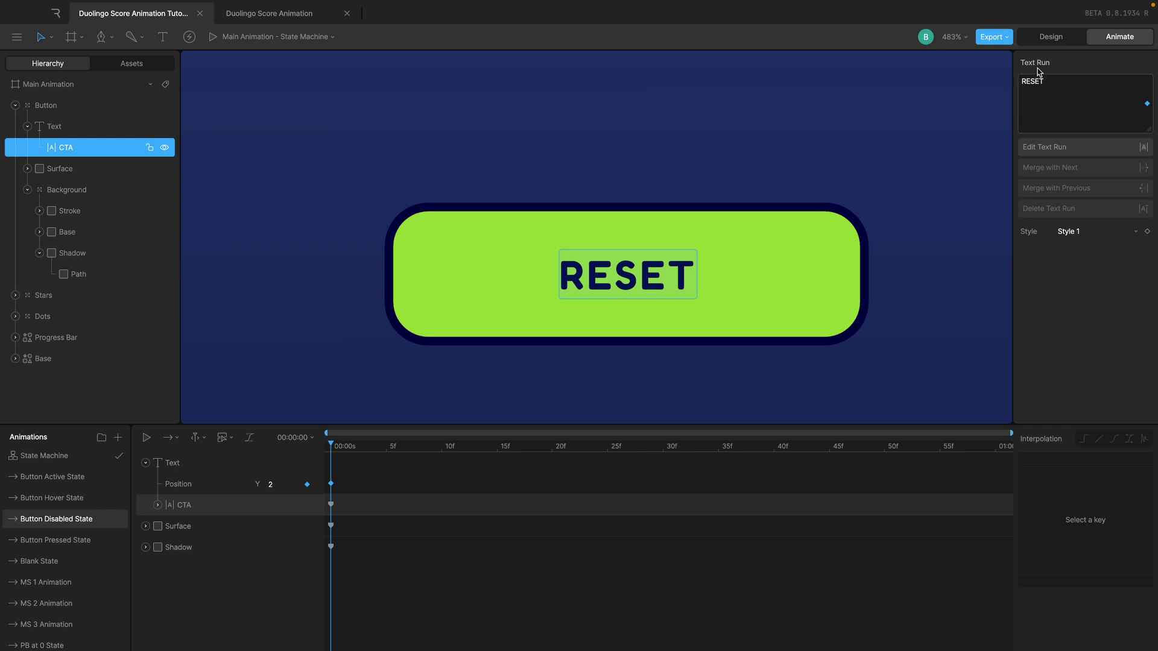
# Step: Move Button Disabled State below Button Pressed State, key the CTA text as START in Button Pressed State, and compare both timelines
pyautogui.moveTo(61, 527); pyautogui.dragTo(68, 546)
pyautogui.click(69, 526)
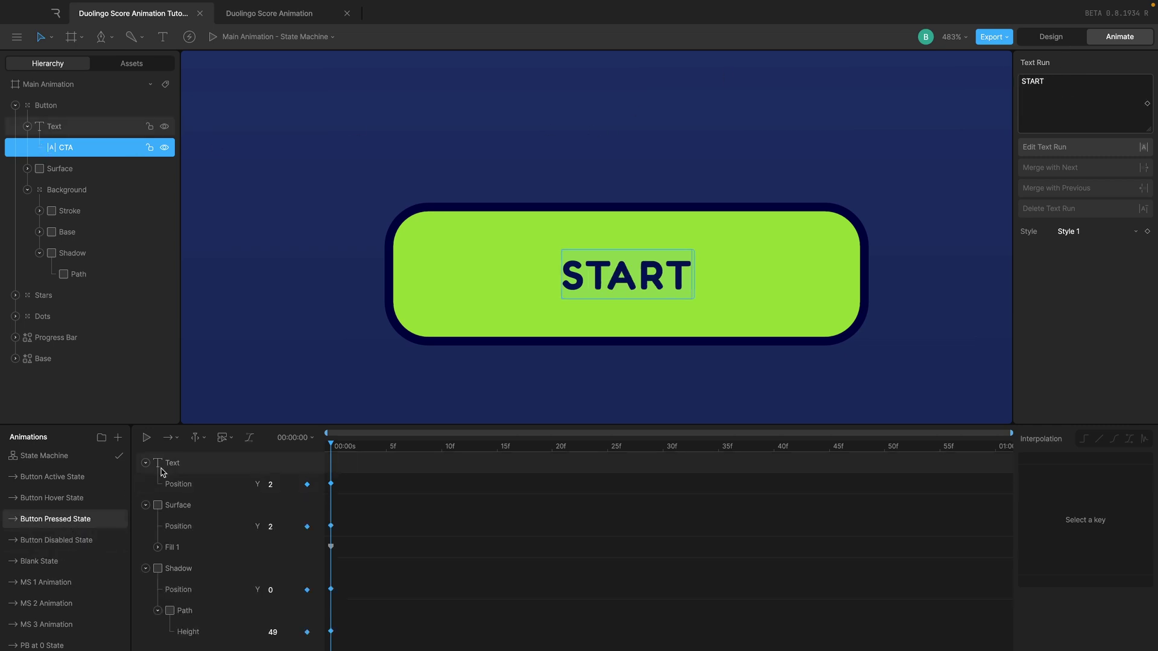
pyautogui.click(1147, 105)
pyautogui.click(68, 541)
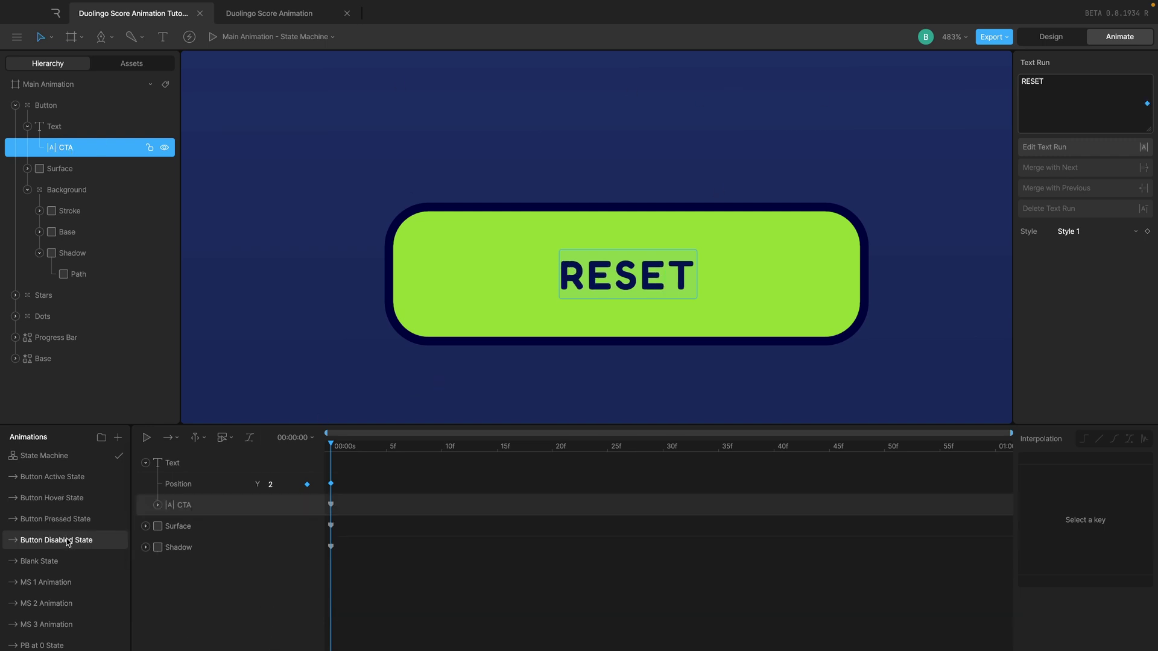
pyautogui.click(66, 520)
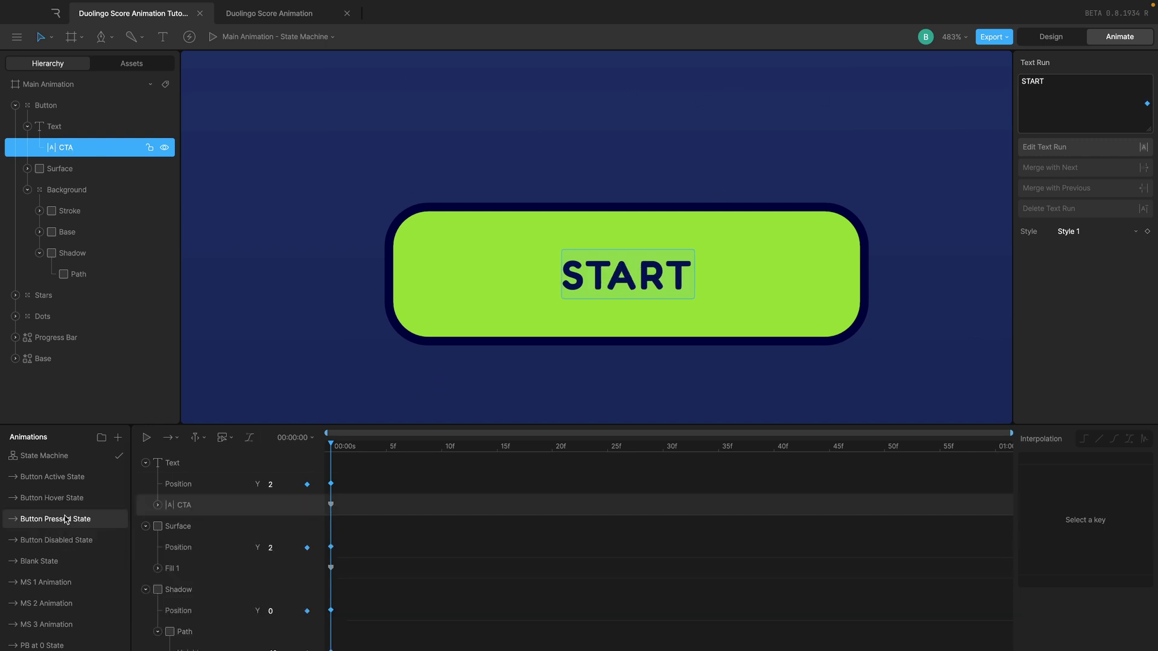
pyautogui.press('Down')
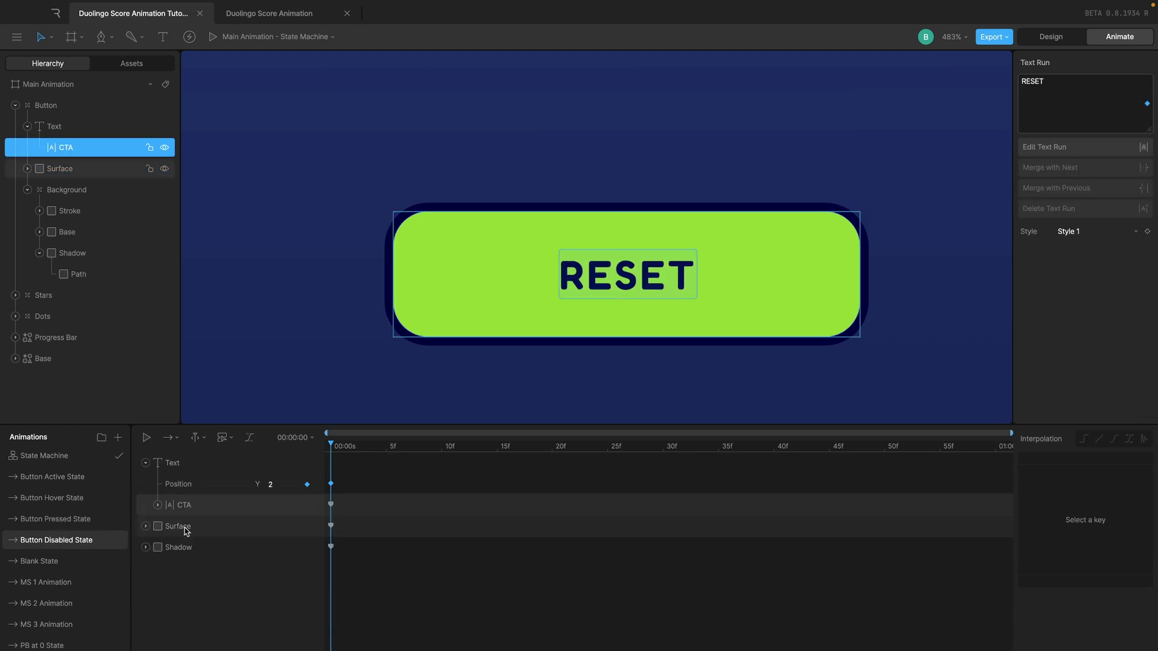
# Step: Set the button Text's Y position to -2 in the Button Disabled State timeline
pyautogui.click(184, 527)
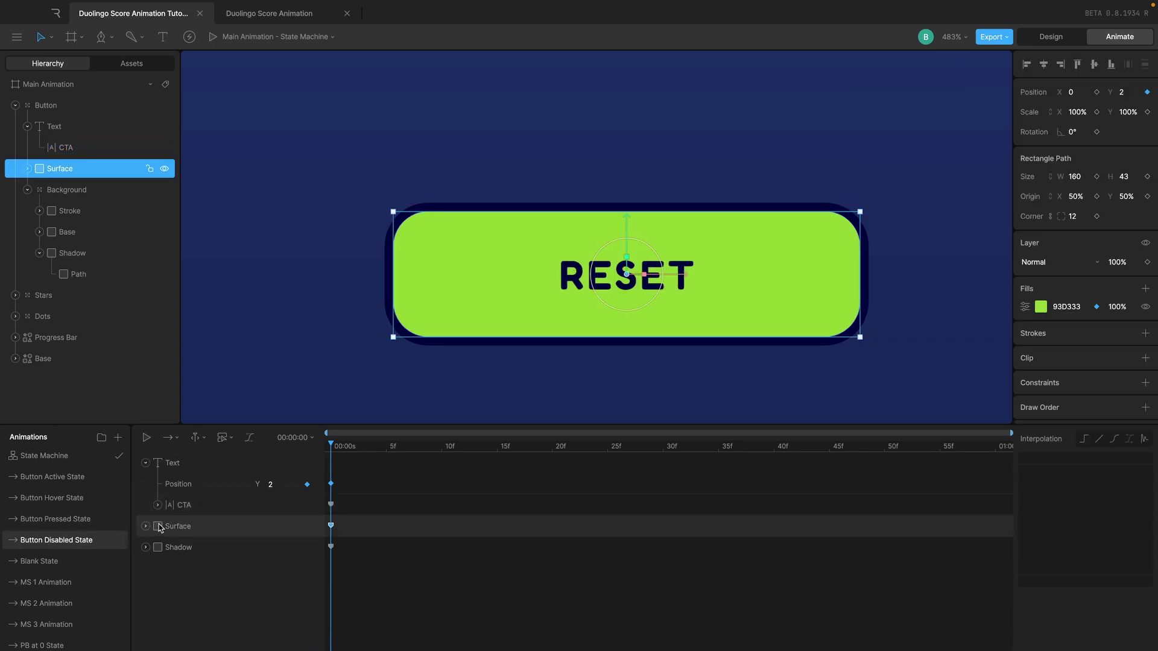
pyautogui.click(183, 484)
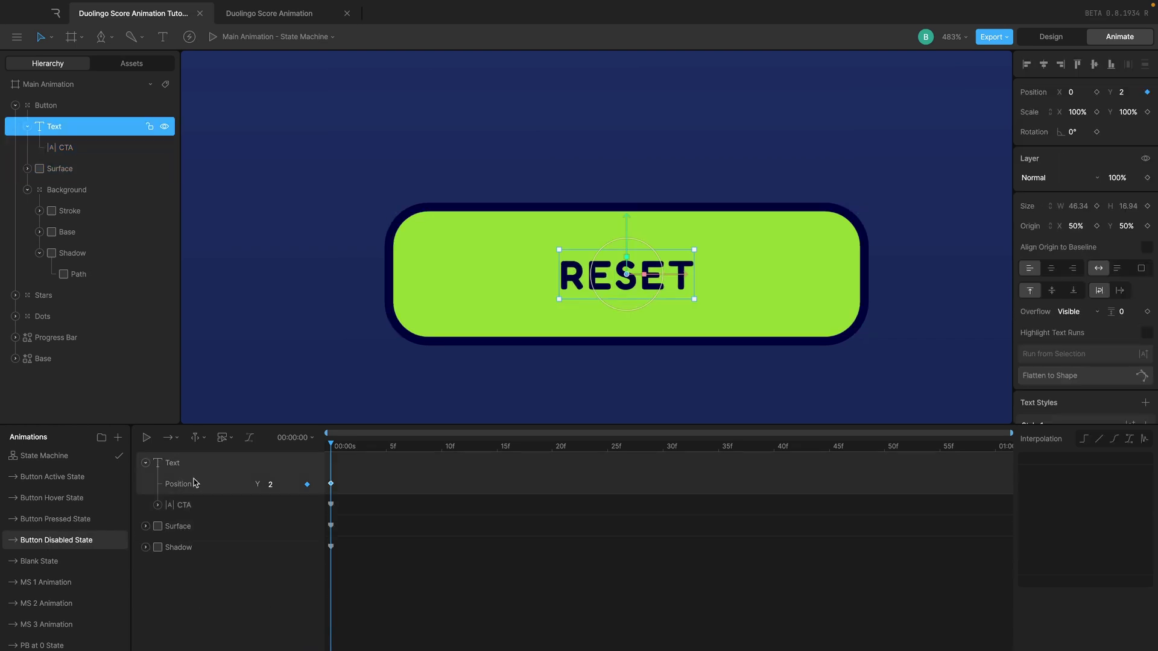
pyautogui.click(1131, 94)
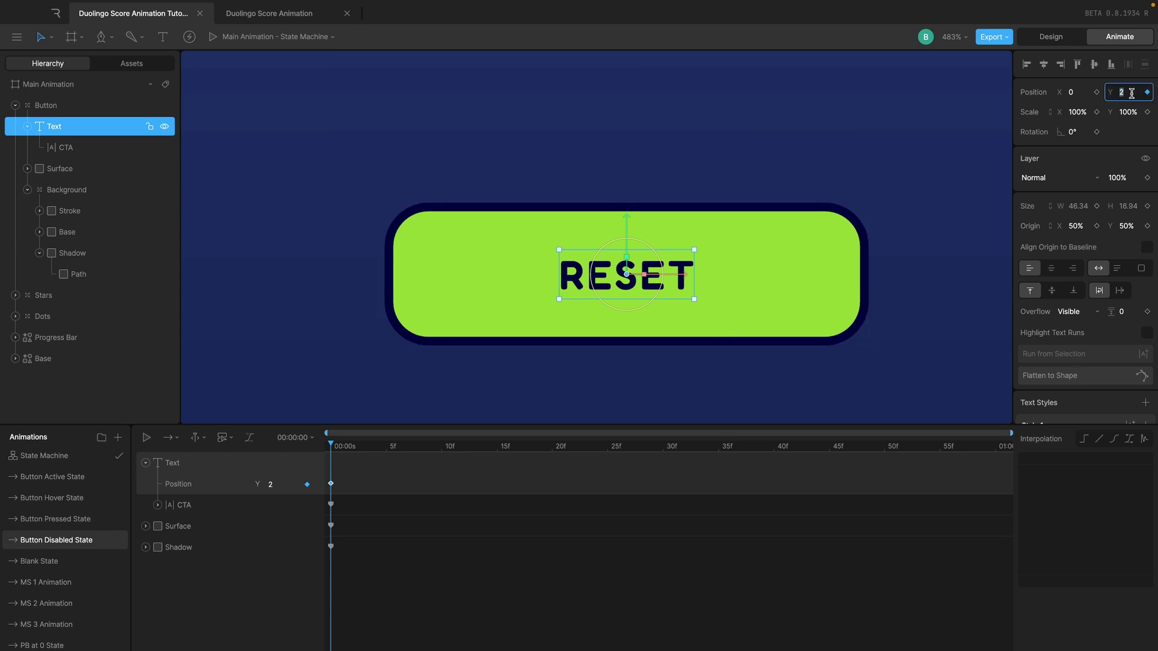
pyautogui.press('Down')
pyautogui.press('Down')
pyautogui.press('Down')
pyautogui.press('Down')
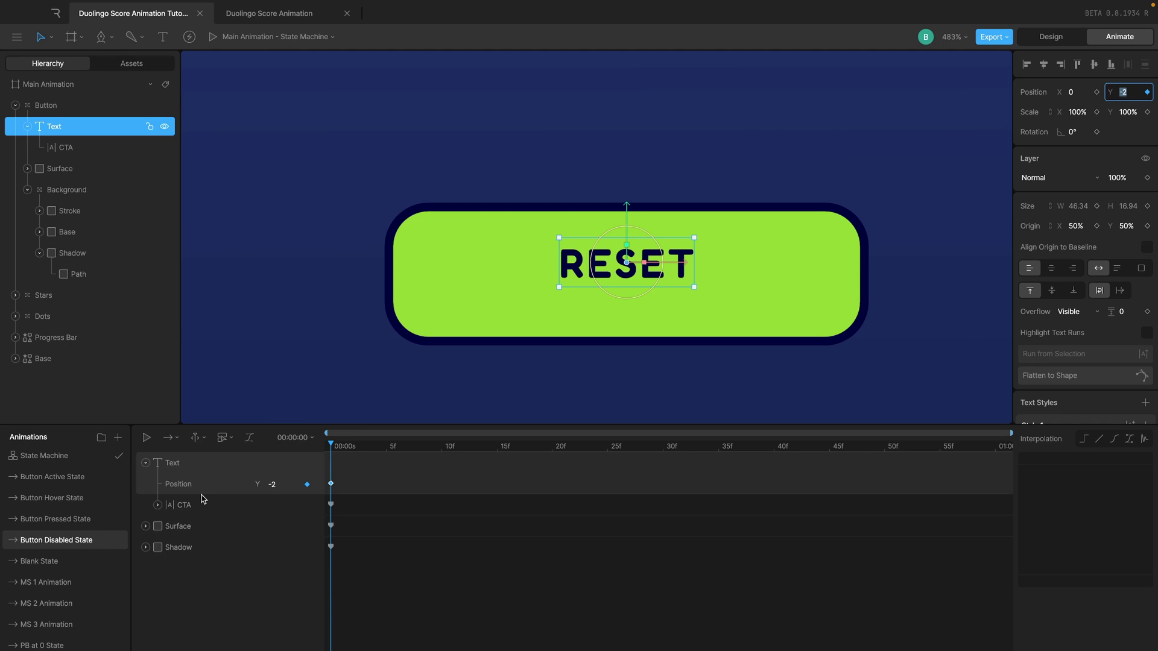
# Step: Set the button Surface's Y position to -2 in Button Disabled State
pyautogui.click(185, 531)
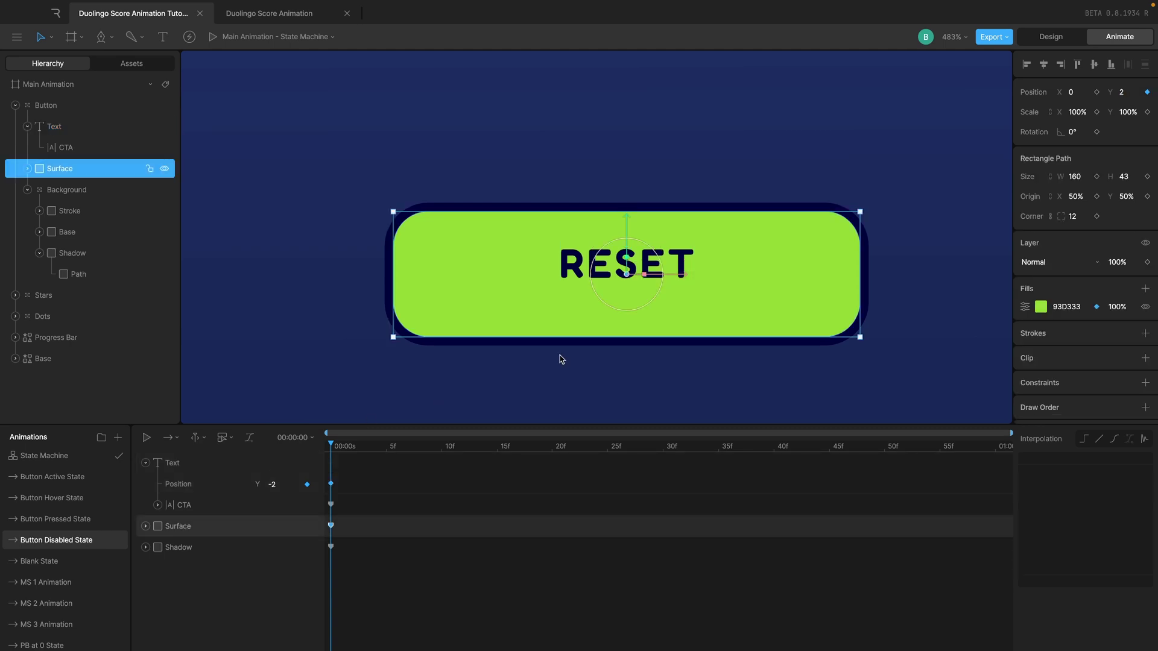
pyautogui.click(1131, 91)
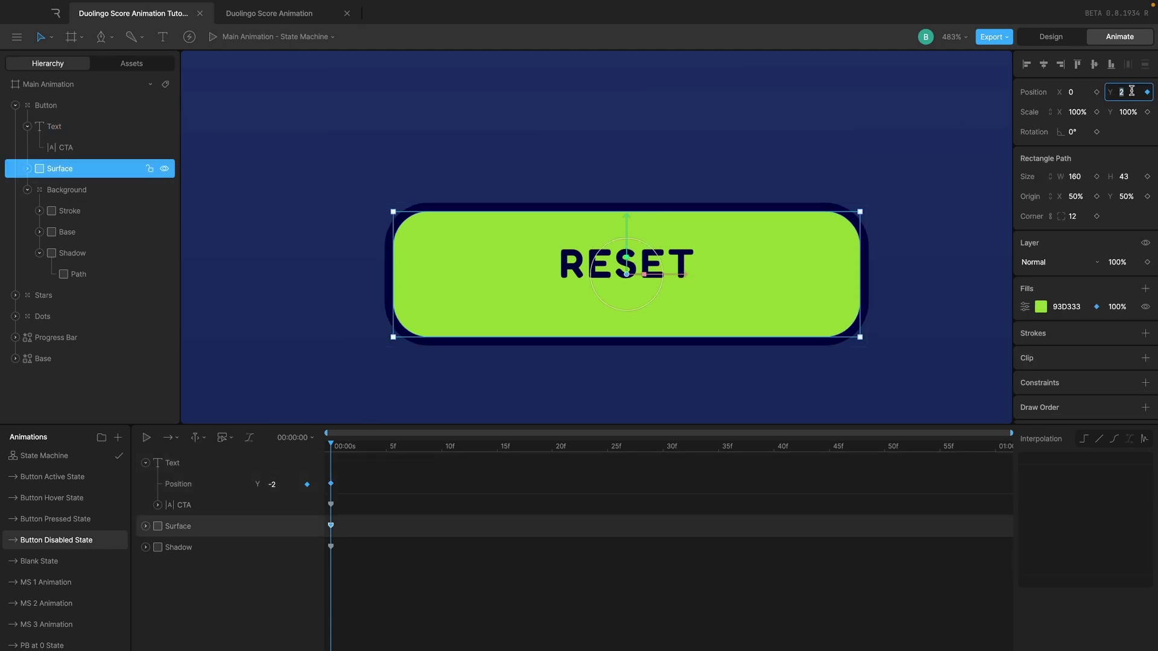
pyautogui.write('-2')
pyautogui.press('Return')
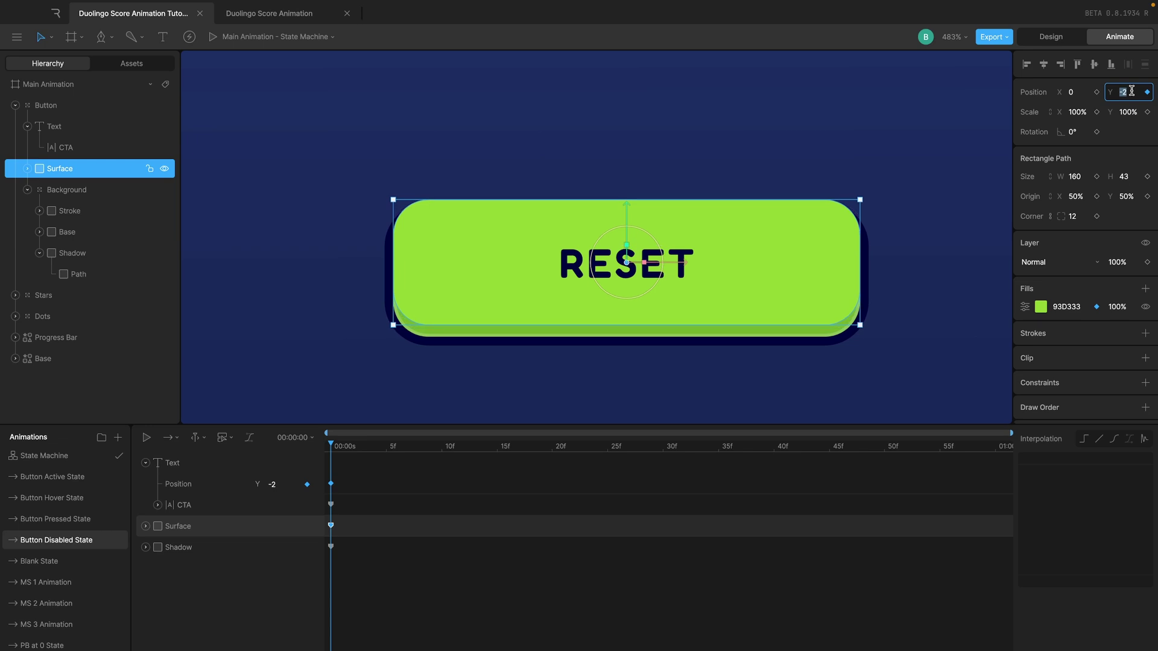
# Step: Stretch the Shadow's top edge upward to frame the raised Surface in Button Disabled State, and open the Button Active State timeline
pyautogui.click(201, 546)
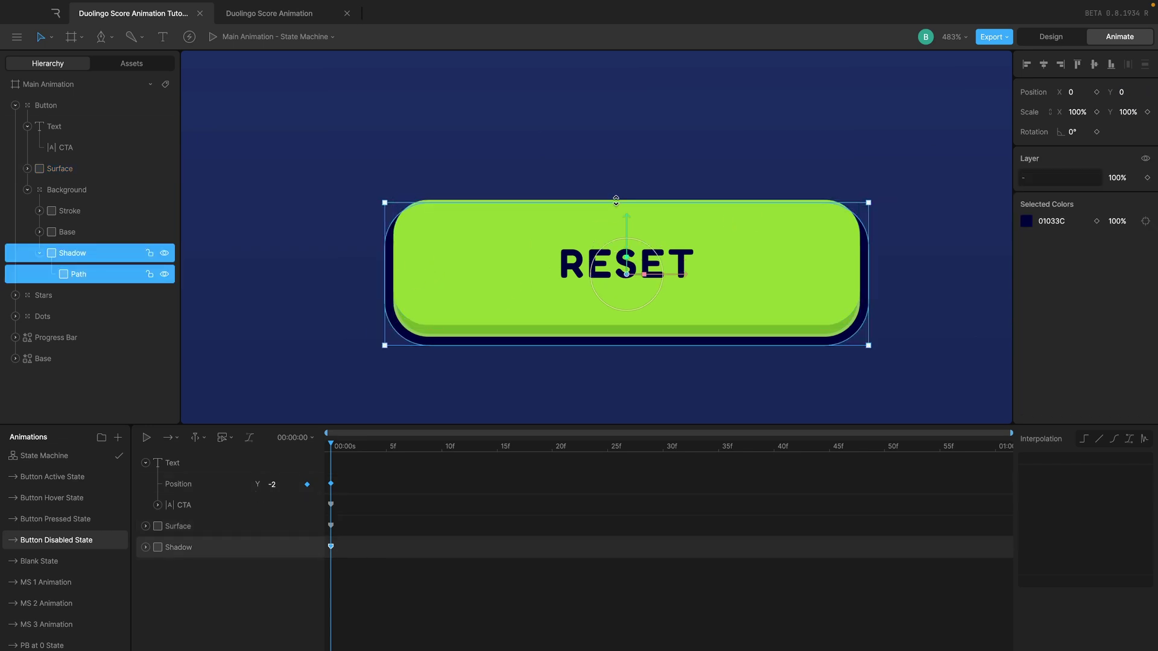
pyautogui.moveTo(616, 197); pyautogui.dragTo(655, 182)
pyautogui.click(145, 547)
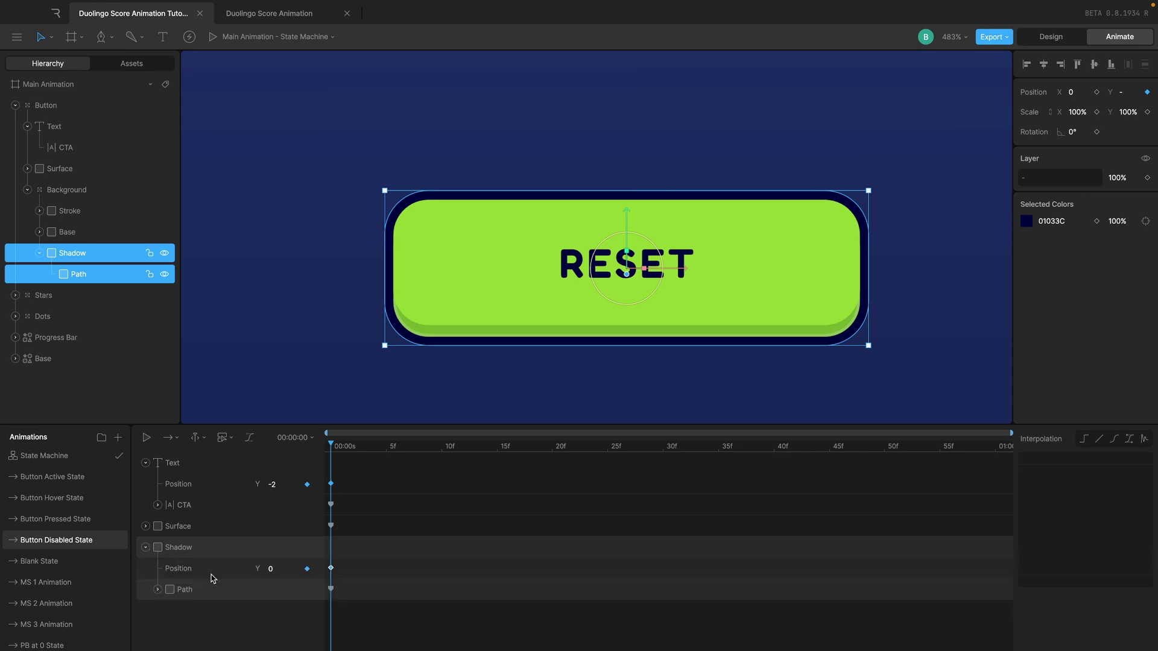
pyautogui.click(75, 480)
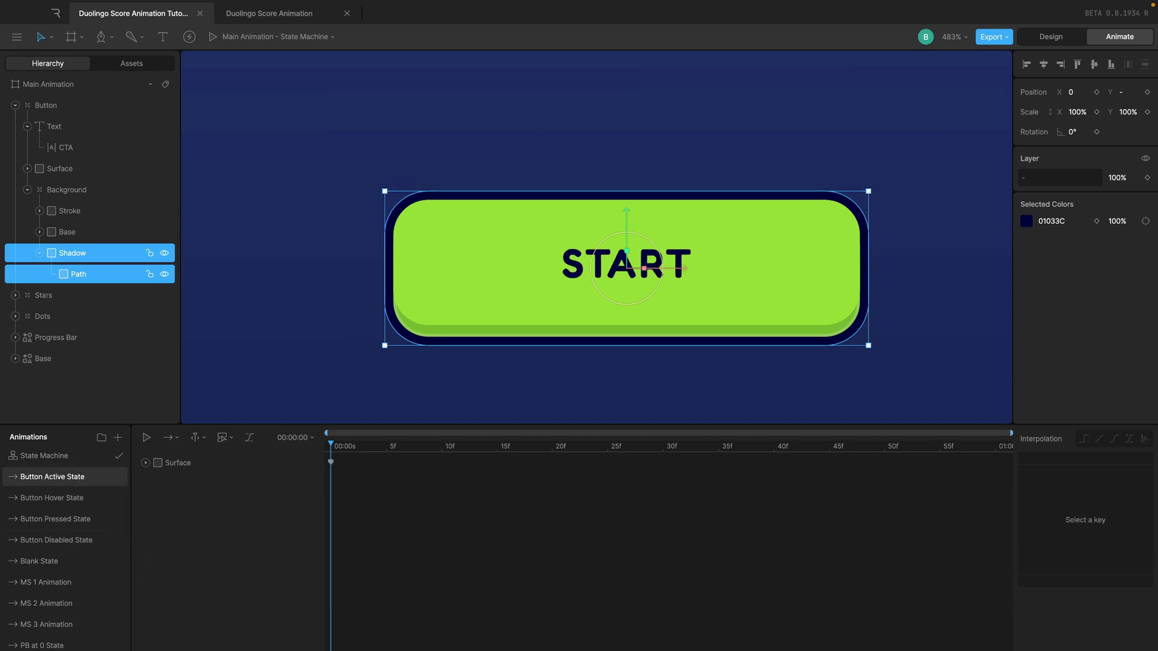
# Step: Compare the pressed and hover timelines, and set the Shadow Path's height to 53 and Y position to -2 in Button Disabled State
pyautogui.click(60, 519)
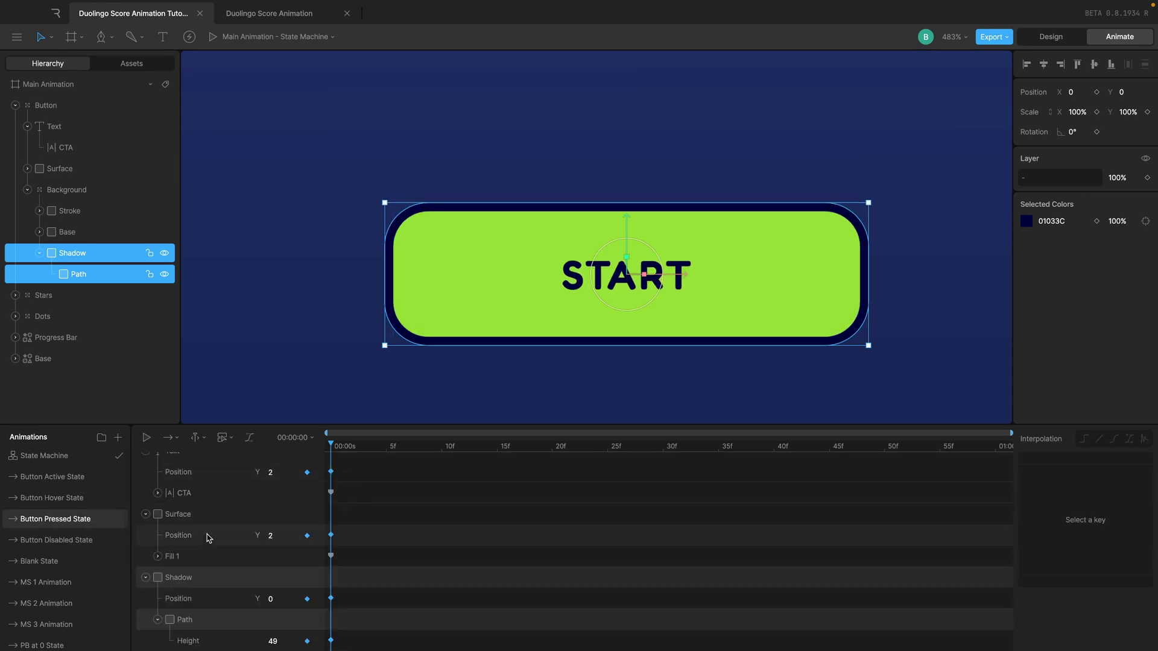
pyautogui.click(67, 498)
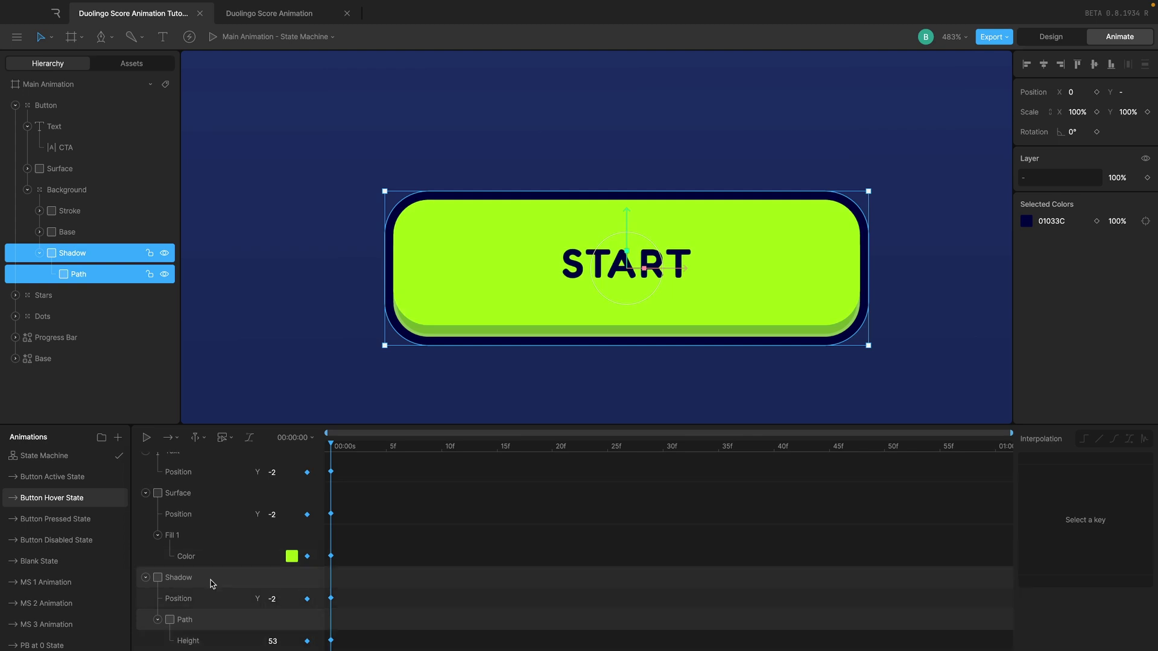
pyautogui.click(60, 540)
pyautogui.click(157, 589)
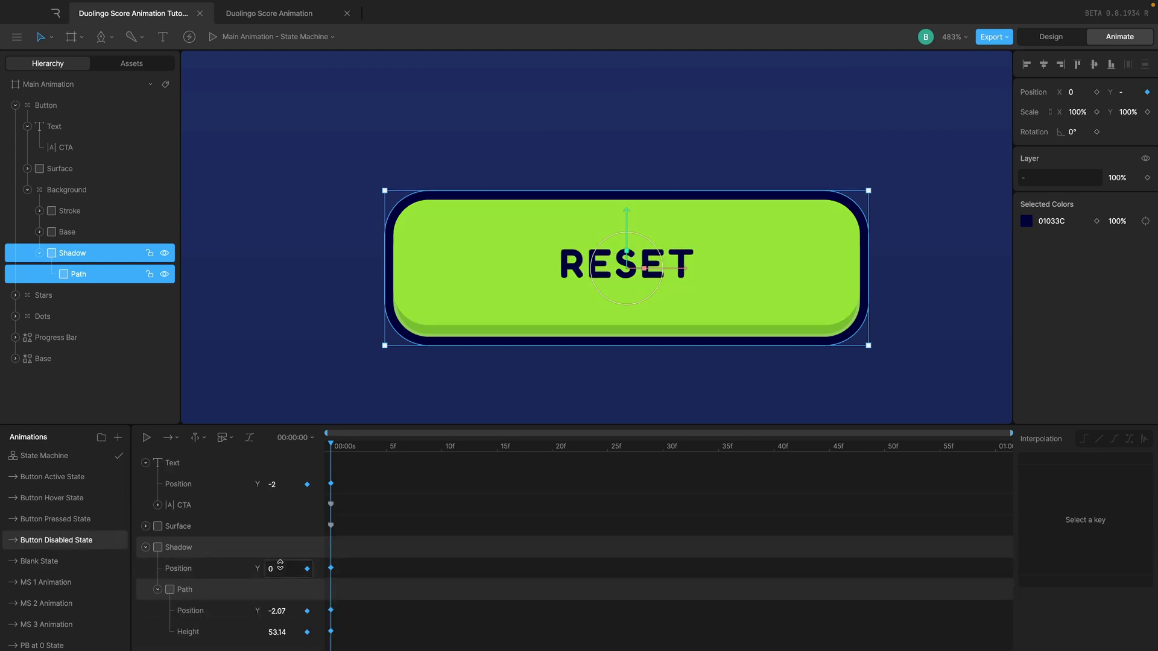
pyautogui.click(292, 637)
pyautogui.write('53')
pyautogui.press('Return')
pyautogui.click(295, 610)
pyautogui.write('-2')
pyautogui.press('Return')
# Step: Set the Shadow's Y position to -2 in Button Disabled State, and reset its Path's Y position to 0 and remove that key
pyautogui.click(278, 567)
pyautogui.write('-2')
pyautogui.press('Return')
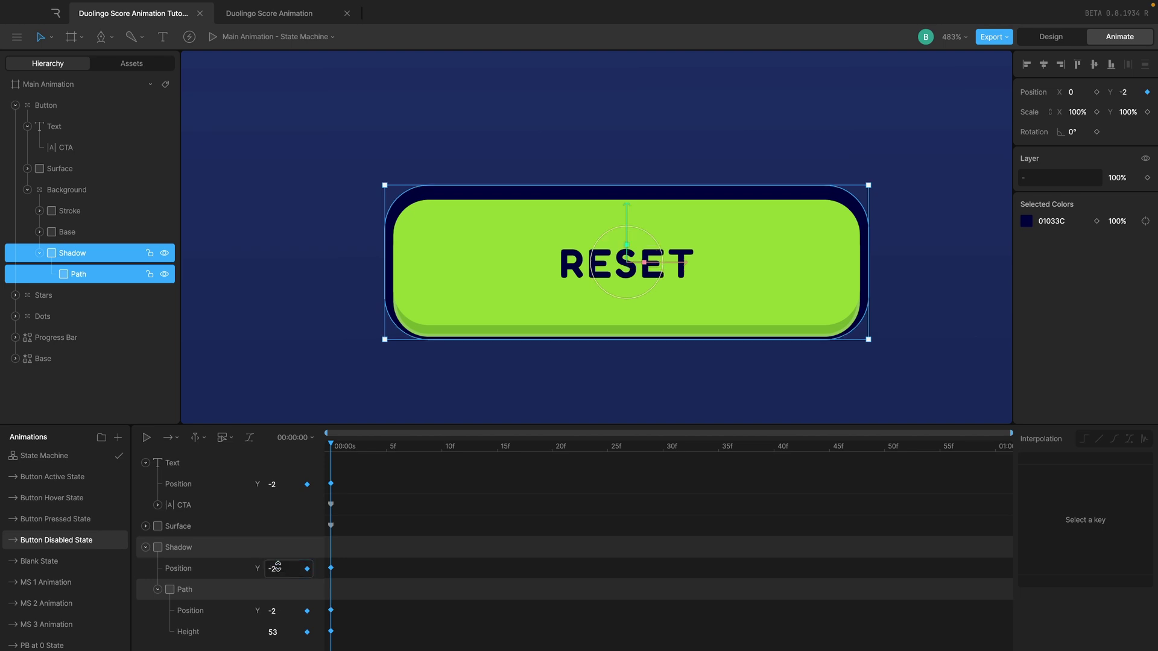
pyautogui.click(290, 609)
pyautogui.write('0')
pyautogui.press('Return')
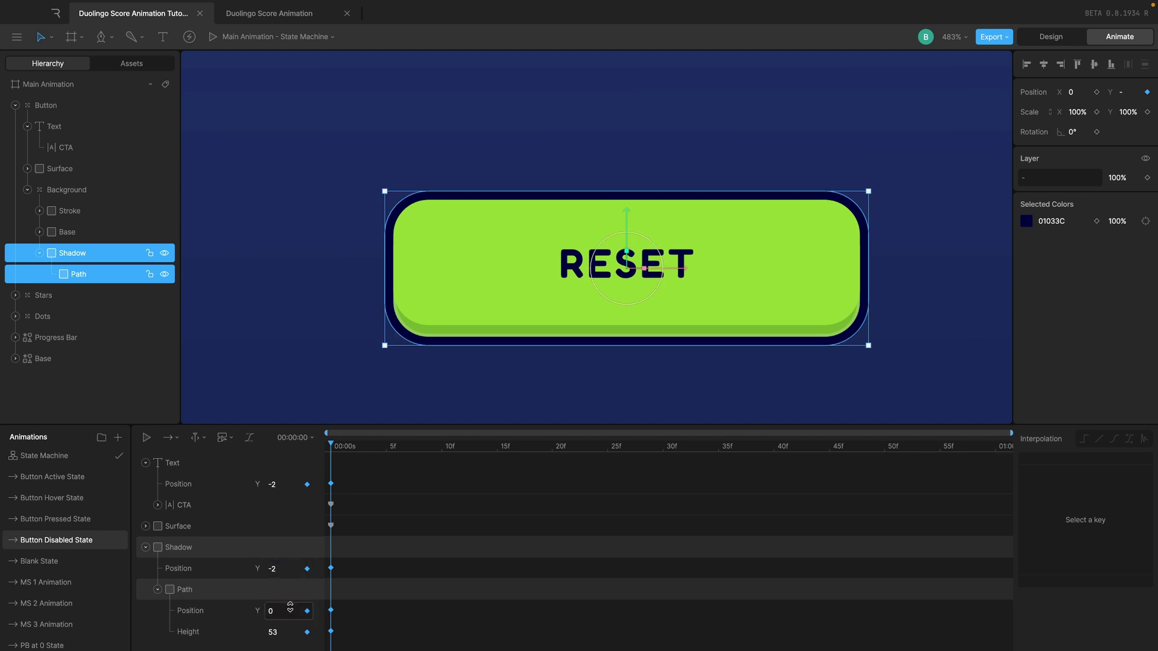
pyautogui.click(308, 612)
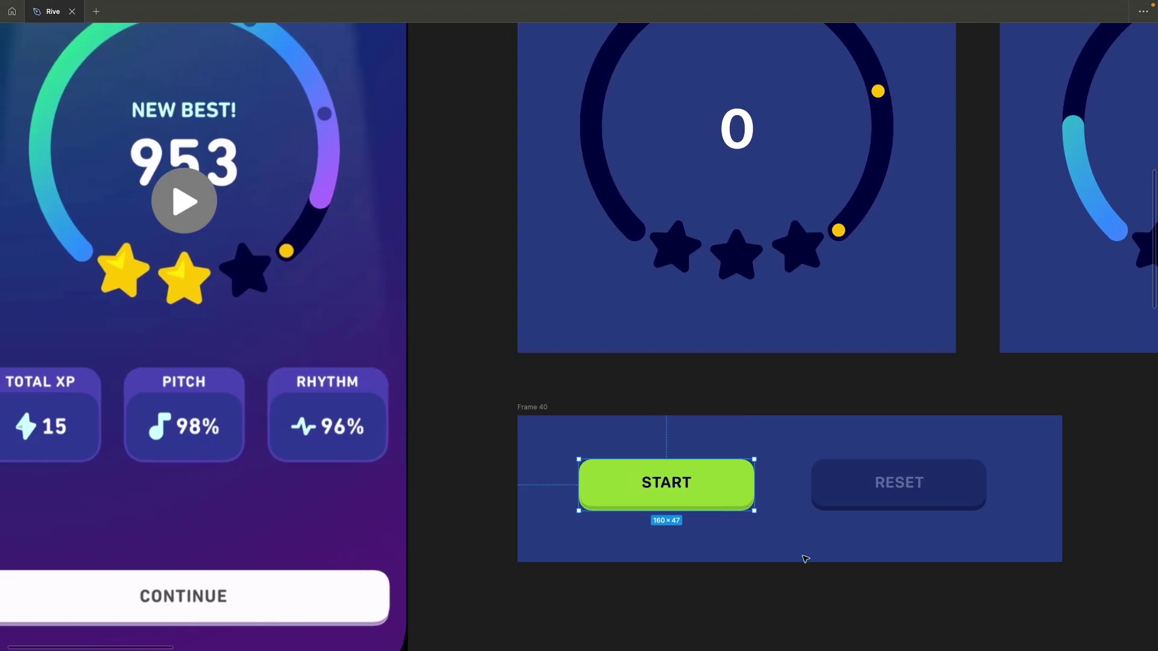
# Step: Switch to Figma and copy the fill colour 1B2B6A from the upper rectangle of the RESET button
pyautogui.click(794, 603)
pyautogui.hscroll(6, 748, 561)
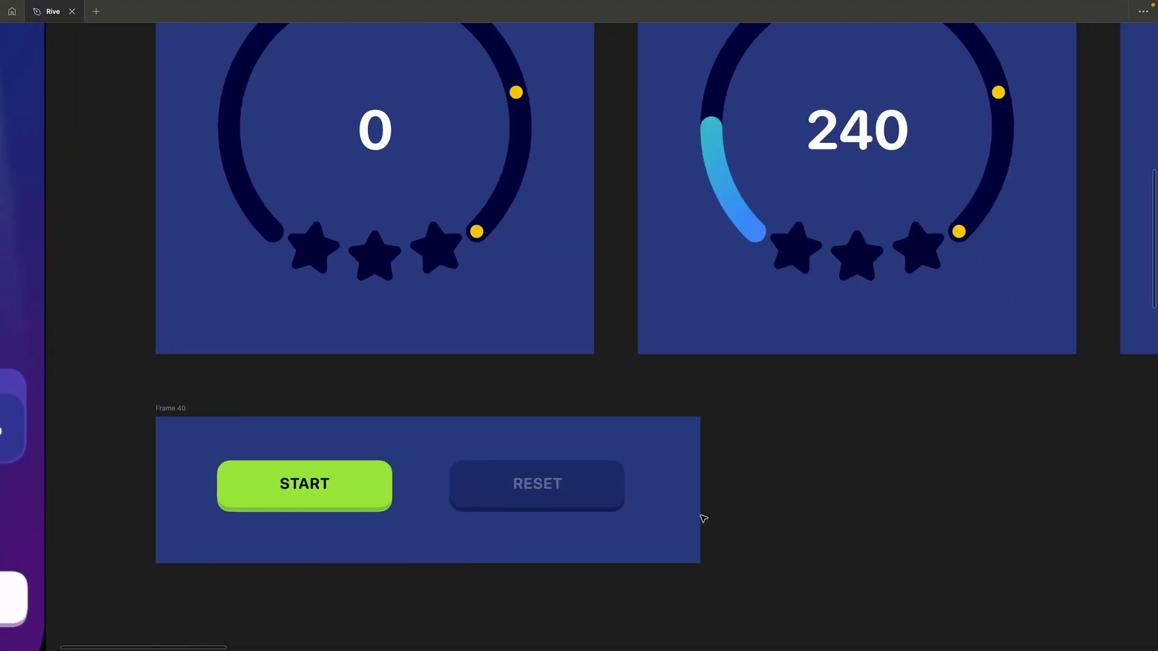
pyautogui.scroll(3, 703, 517)
pyautogui.click(650, 458)
pyautogui.hotkey('ctrl', '\\')
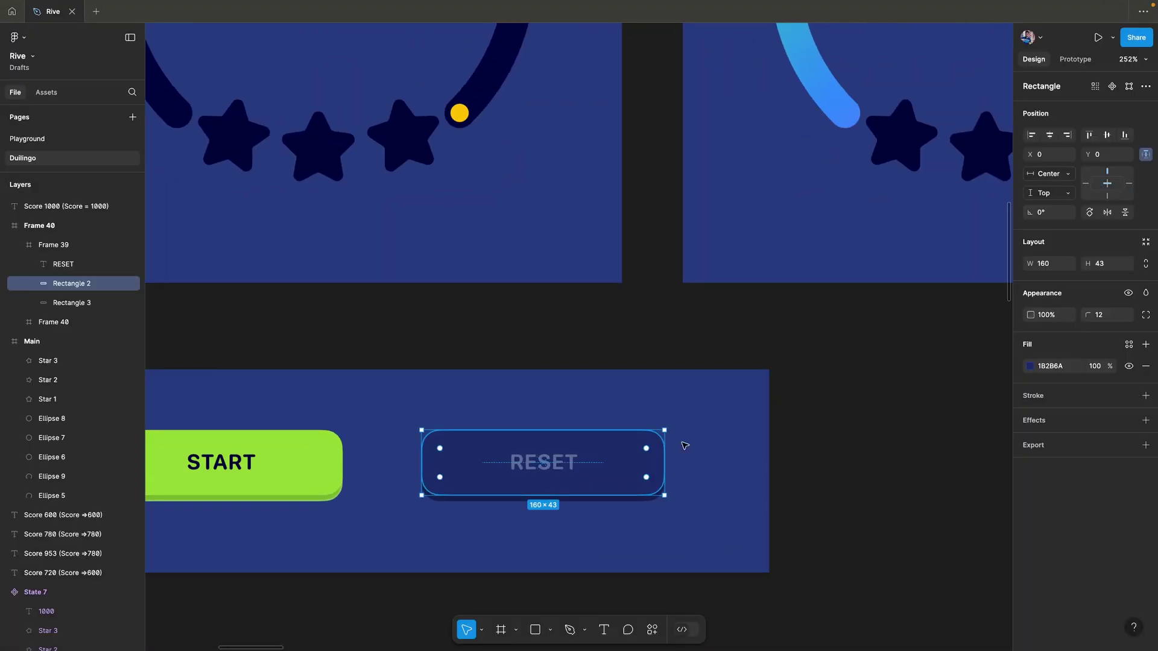
pyautogui.click(1062, 371)
pyautogui.hotkey('ctrl', 'c')
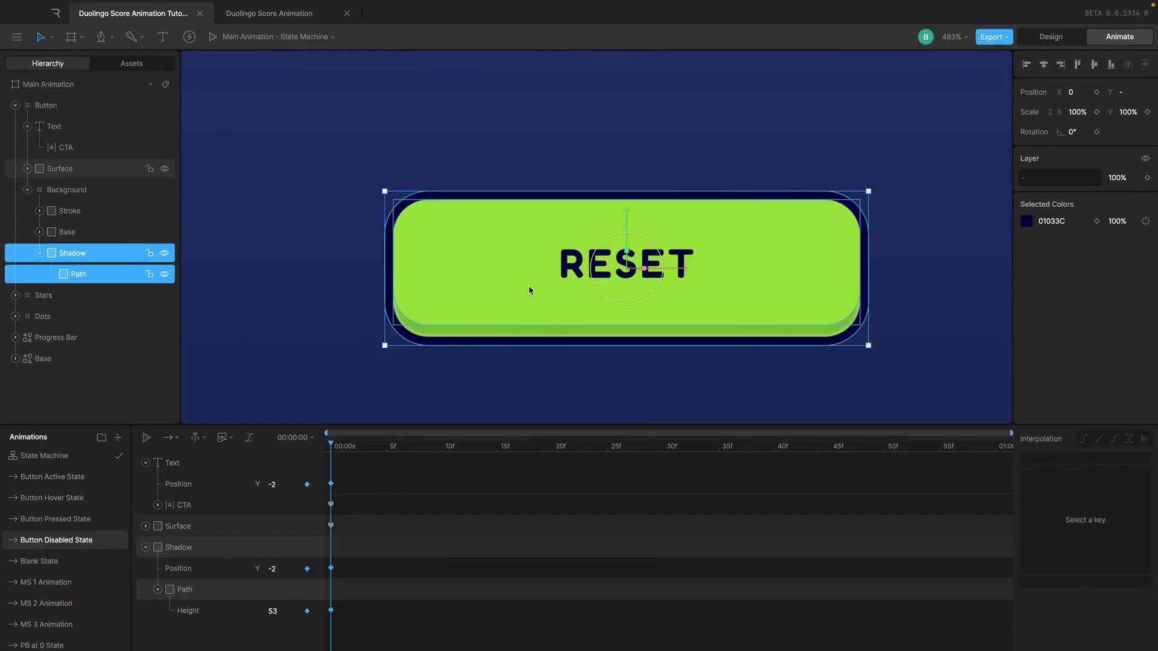
# Step: Switch to Rive and set the button Surface's fill to 1B2B6A in Button Disabled State
pyautogui.click(1067, 308)
pyautogui.hotkey('ctrl', 'v')
pyautogui.press('Return')
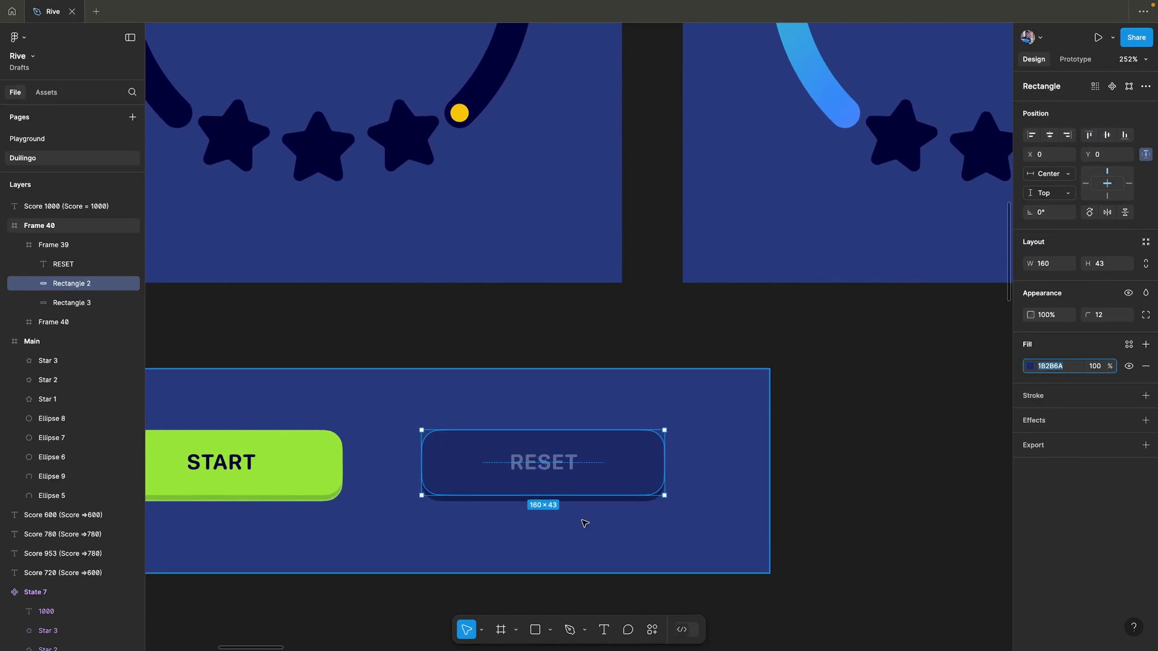
# Step: Switch to Figma and copy the fill colour 142051 from the RESET button's lower rectangle
pyautogui.click(603, 511)
pyautogui.click(606, 506)
pyautogui.click(1080, 366)
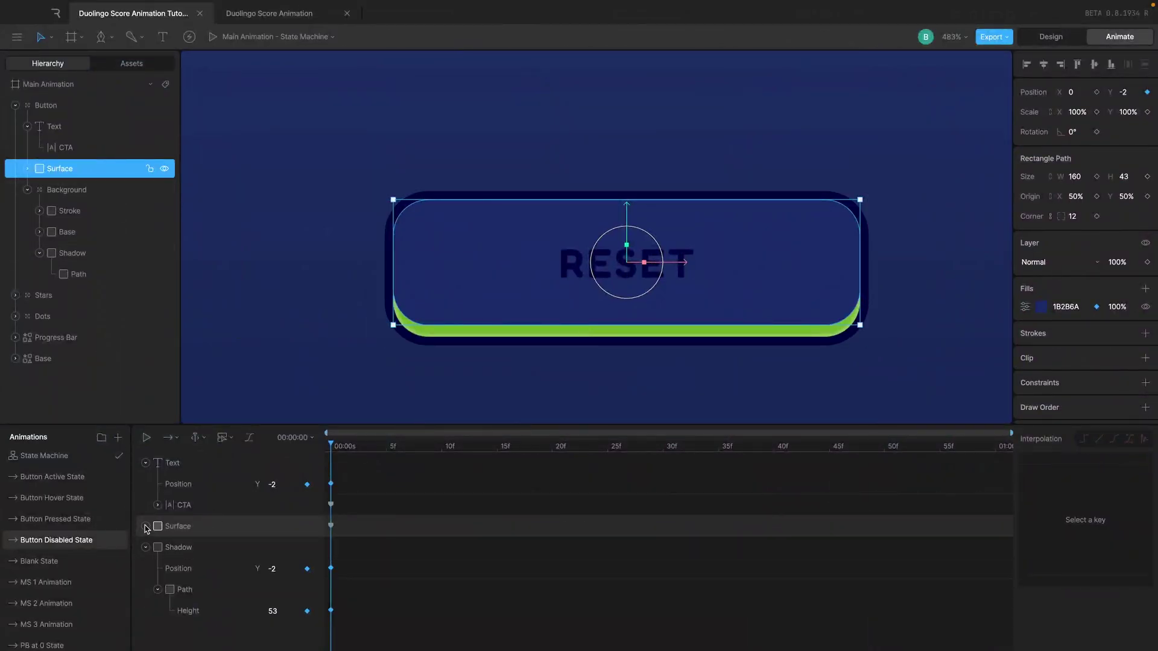
# Step: Switch to Rive and set the button background's Base fill to 142051 in Button Disabled State
pyautogui.click(145, 527)
pyautogui.click(449, 334)
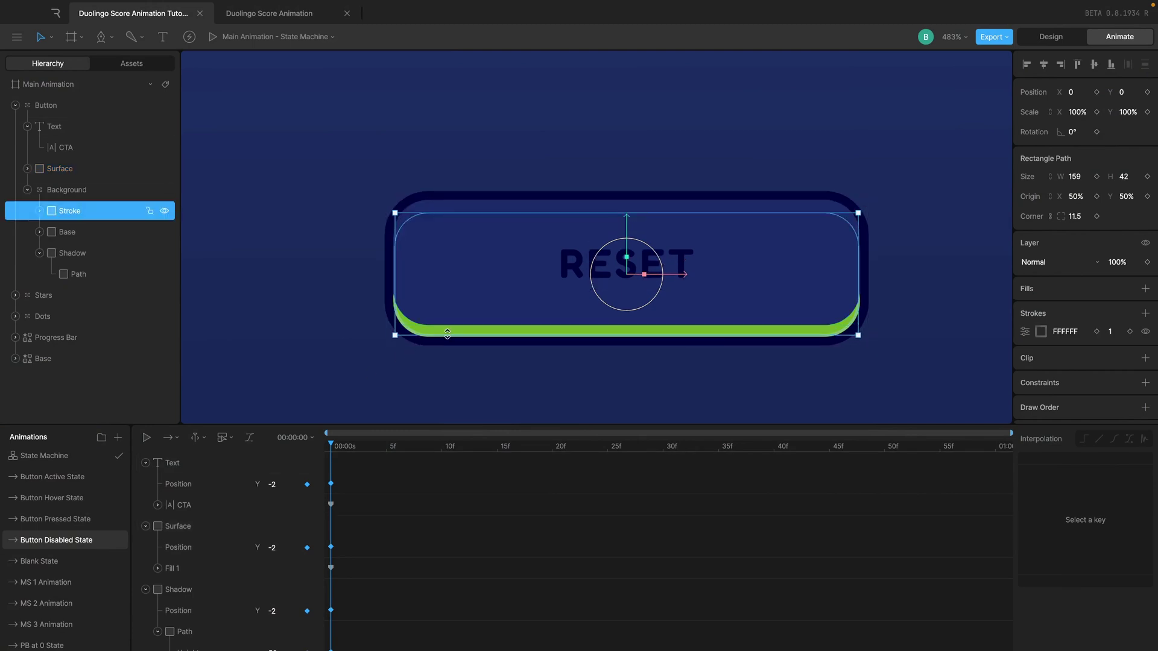
pyautogui.click(142, 235)
pyautogui.moveTo(1119, 311); pyautogui.dragTo(1086, 311)
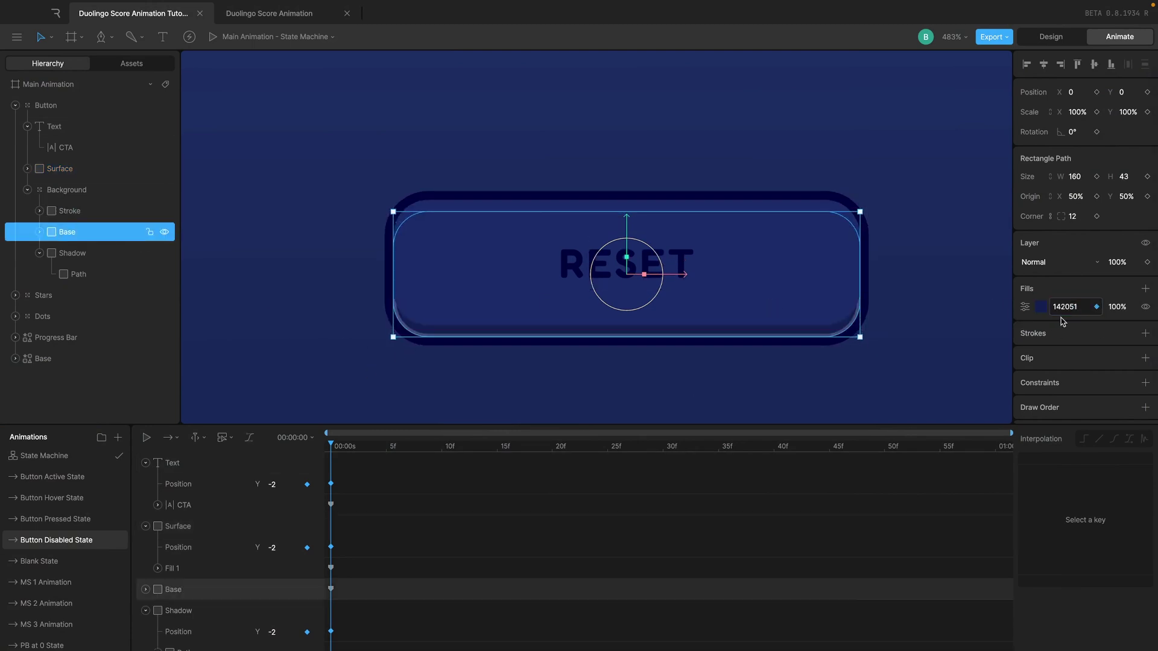
# Step: Key the background Stroke's colour in Button Disabled State and set its alpha to 0%
pyautogui.click(927, 305)
pyautogui.scroll(3, 927, 305)
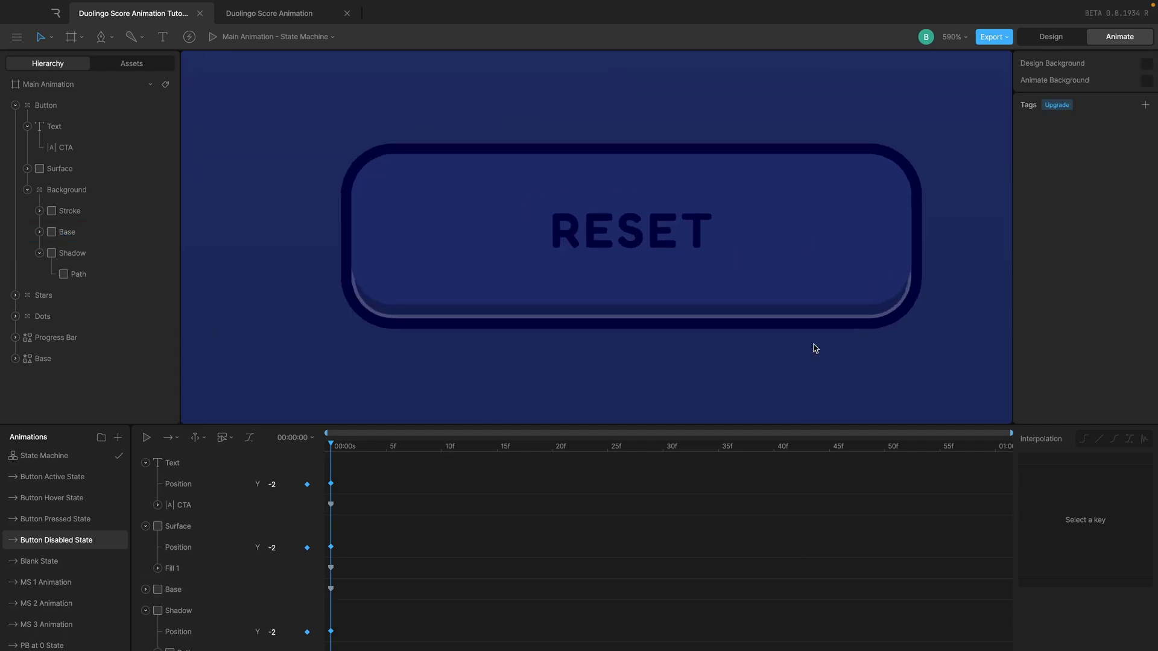
pyautogui.click(809, 320)
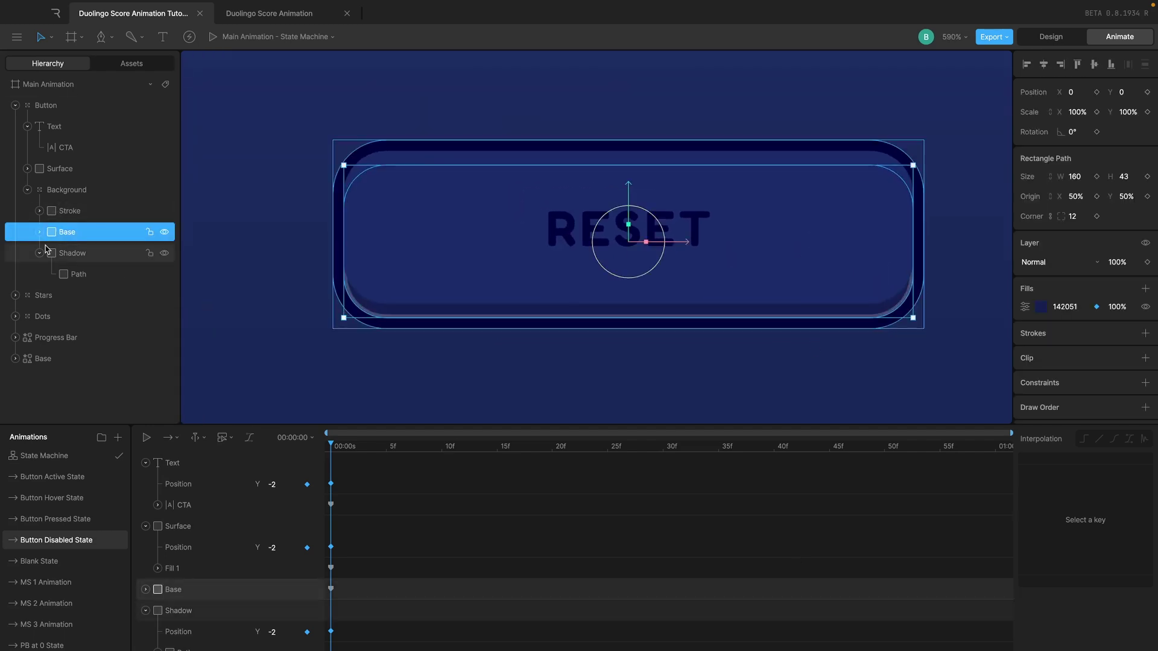
pyautogui.click(69, 252)
pyautogui.click(62, 216)
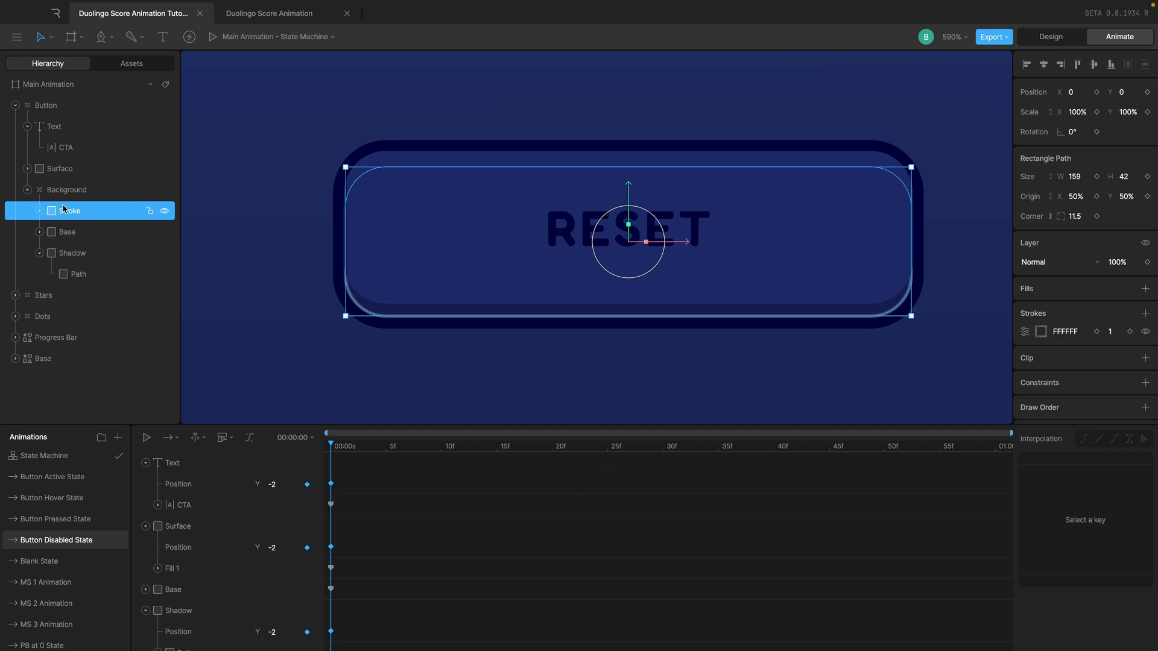
pyautogui.click(1096, 331)
pyautogui.click(1041, 332)
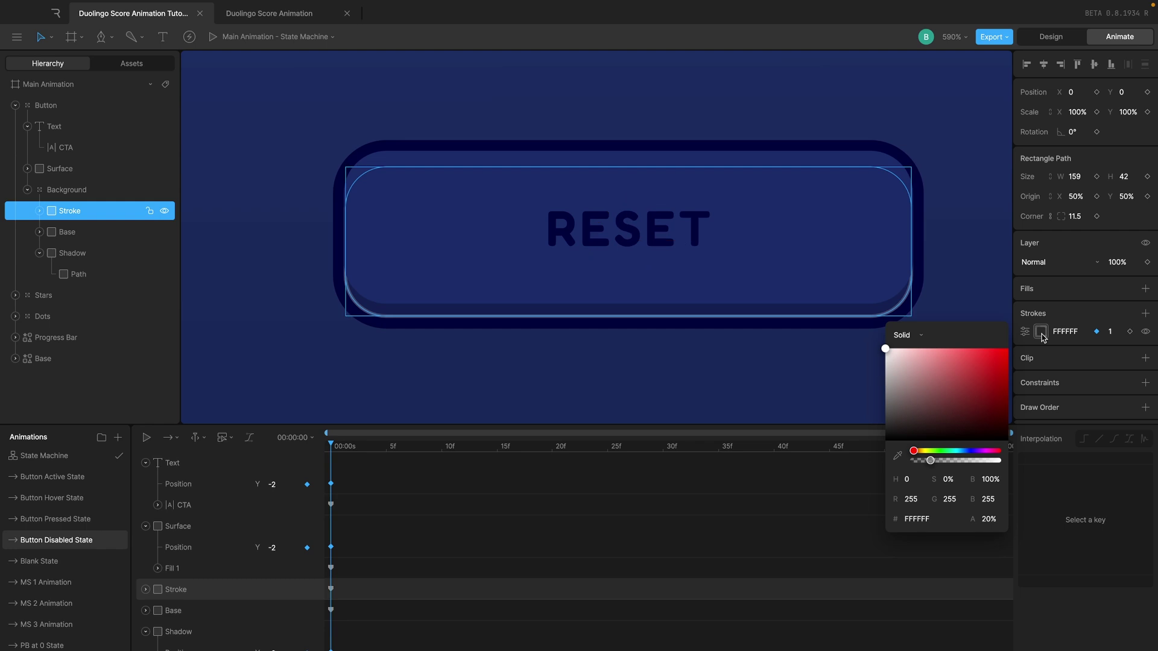
pyautogui.click(989, 519)
pyautogui.write('0')
pyautogui.press('Return')
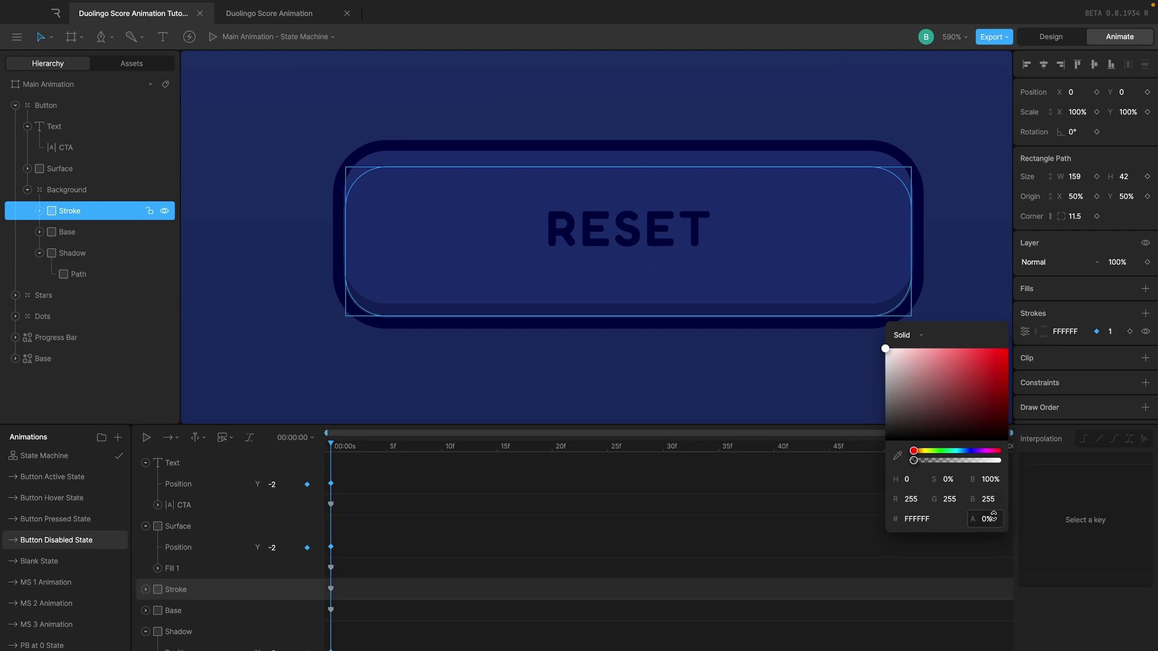
# Step: Key the Stroke's FFFFFF colour in Button Pressed State, and return to Button Disabled State to review the whole button
pyautogui.click(80, 520)
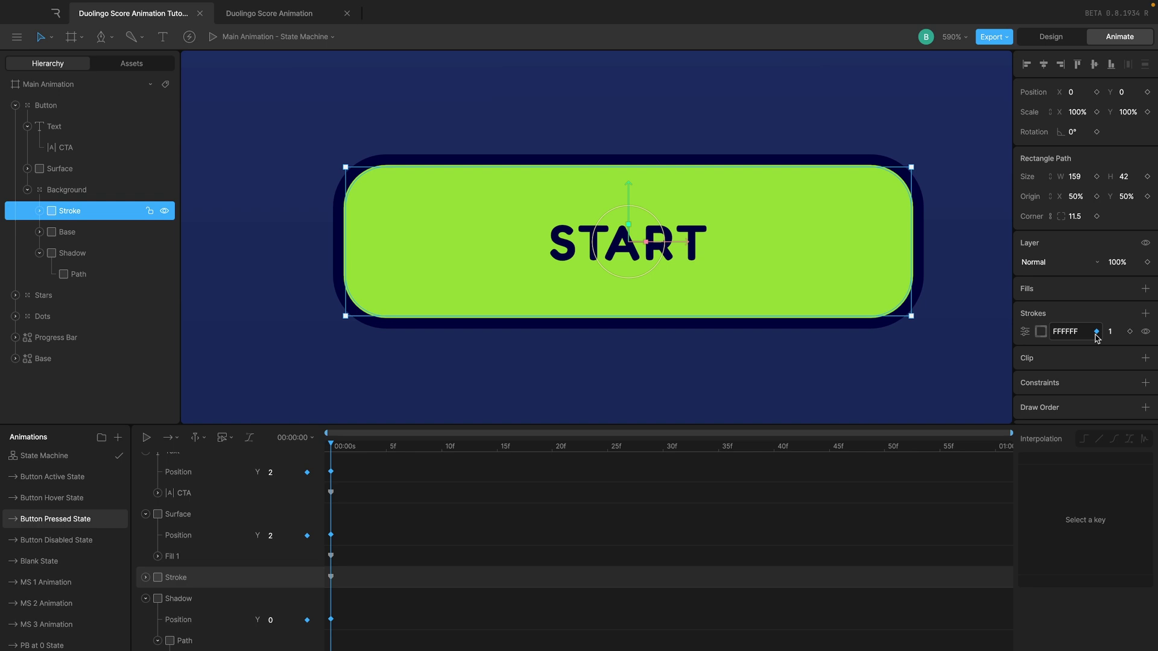
pyautogui.click(79, 540)
pyautogui.click(372, 382)
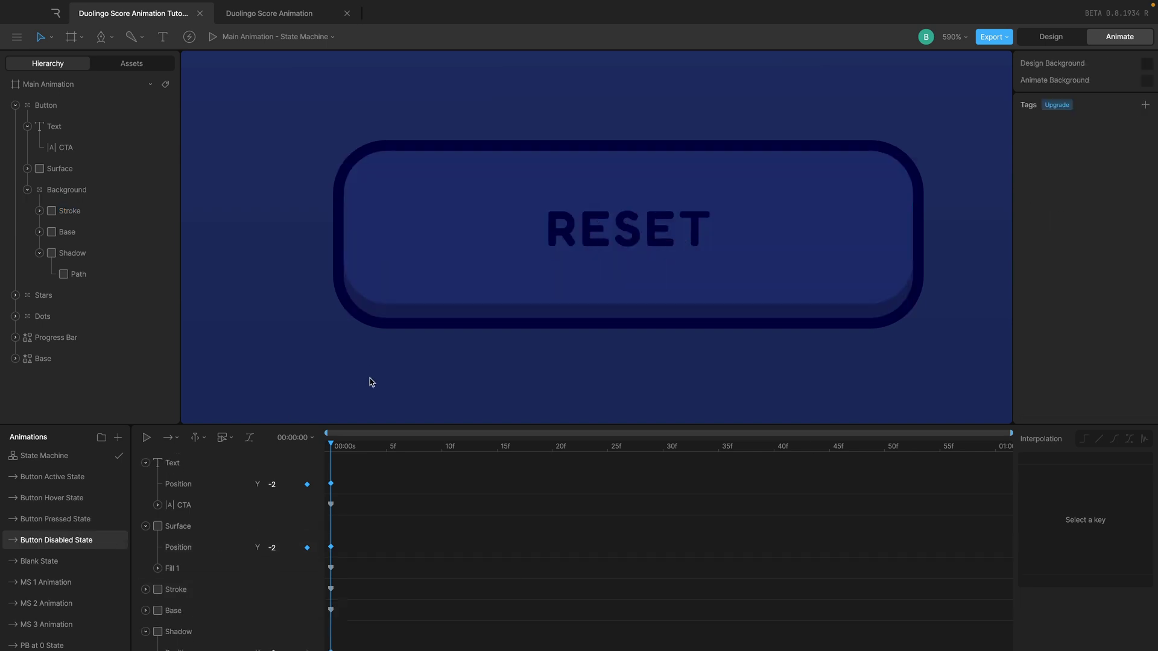
pyautogui.scroll(-5, 370, 381)
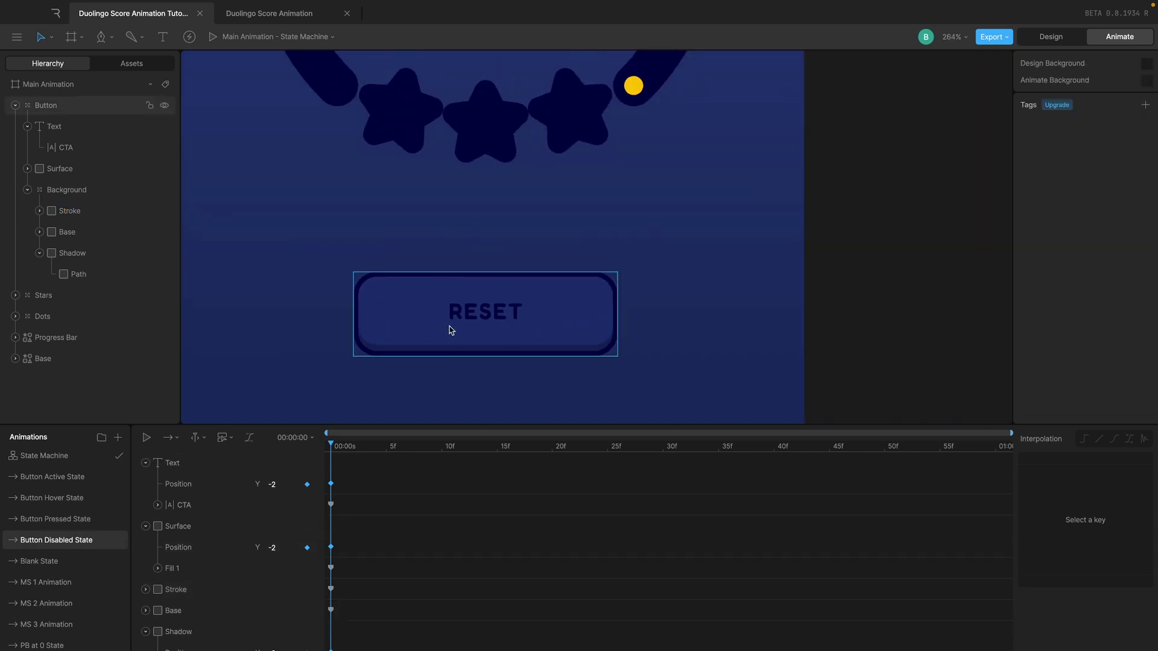
pyautogui.scroll(-2, 468, 364)
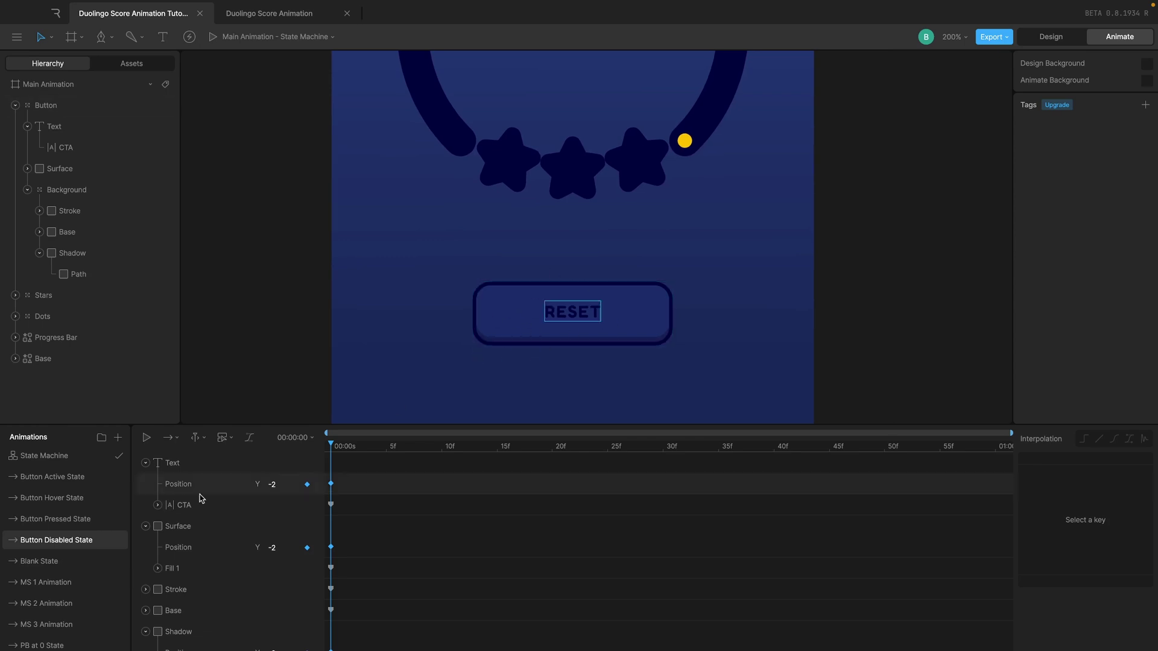
# Step: Assign the Button Disabled State timeline to the empty Animation State after Button Pressed State in the state machine's Button Animation layer
pyautogui.click(75, 458)
pyautogui.click(761, 520)
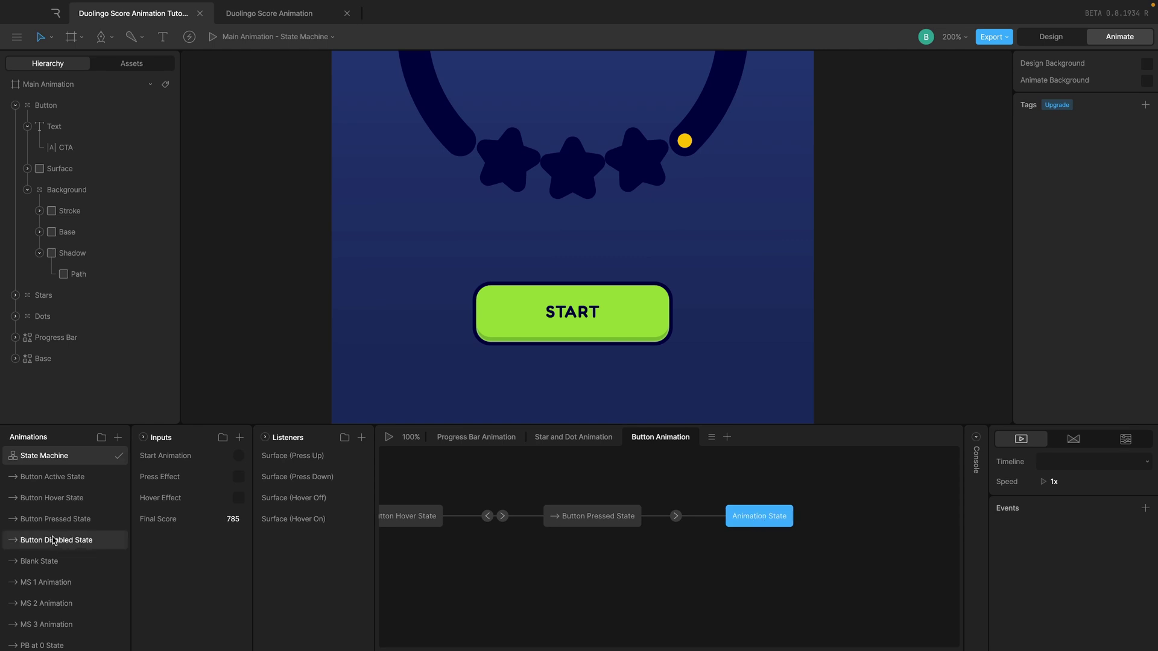
pyautogui.moveTo(52, 543); pyautogui.dragTo(763, 518)
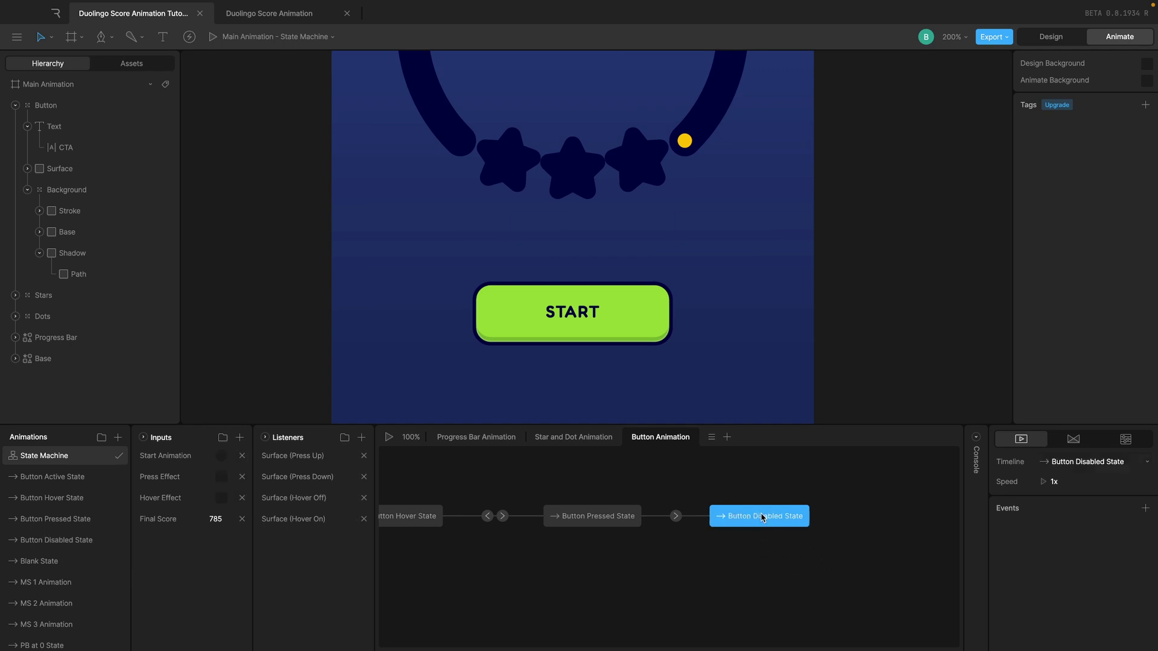
pyautogui.click(694, 486)
pyautogui.click(736, 514)
# Step: Inspect the transition from Button Pressed State to Button Disabled State, and preview the state machine by pressing the START button
pyautogui.click(619, 524)
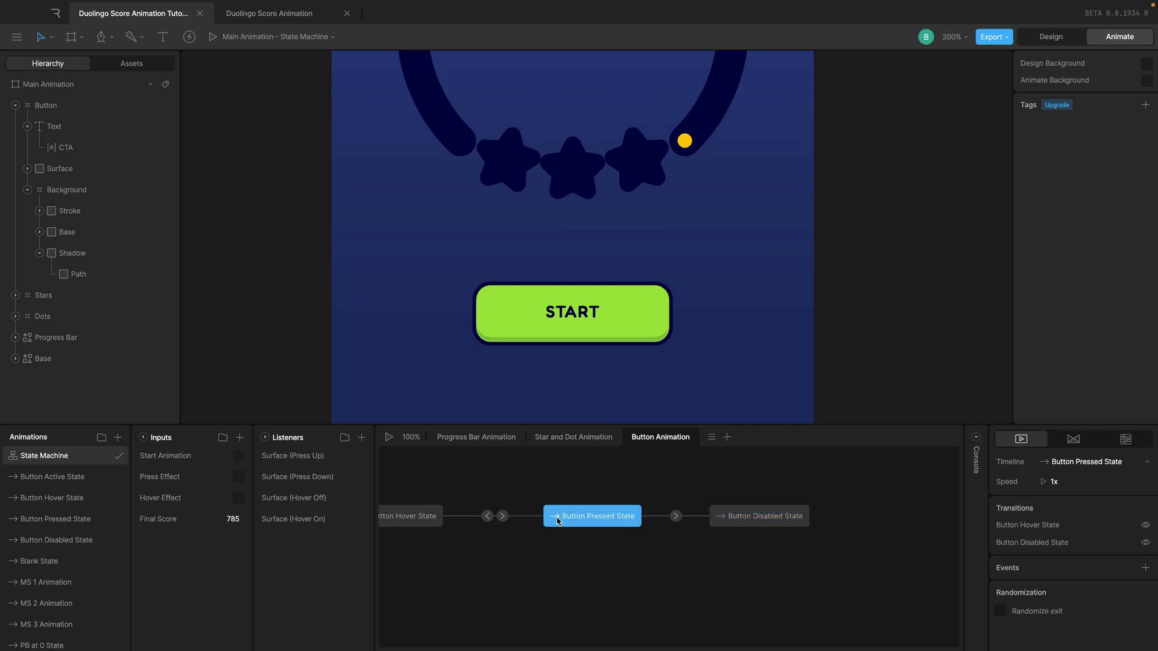
pyautogui.click(677, 517)
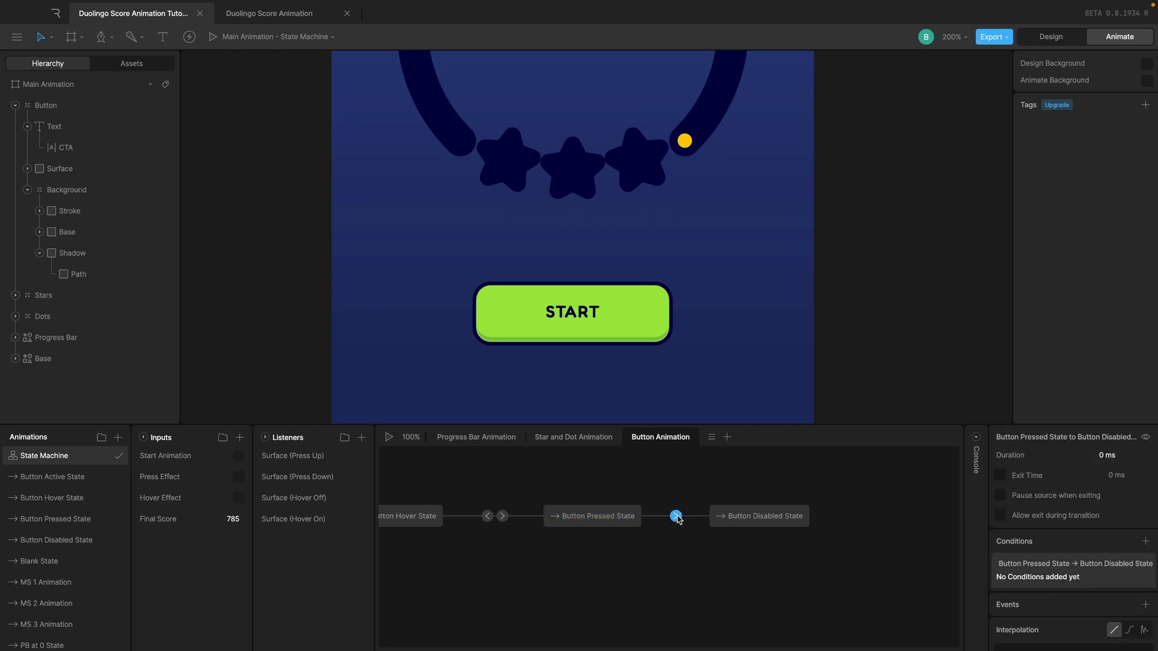
pyautogui.click(588, 478)
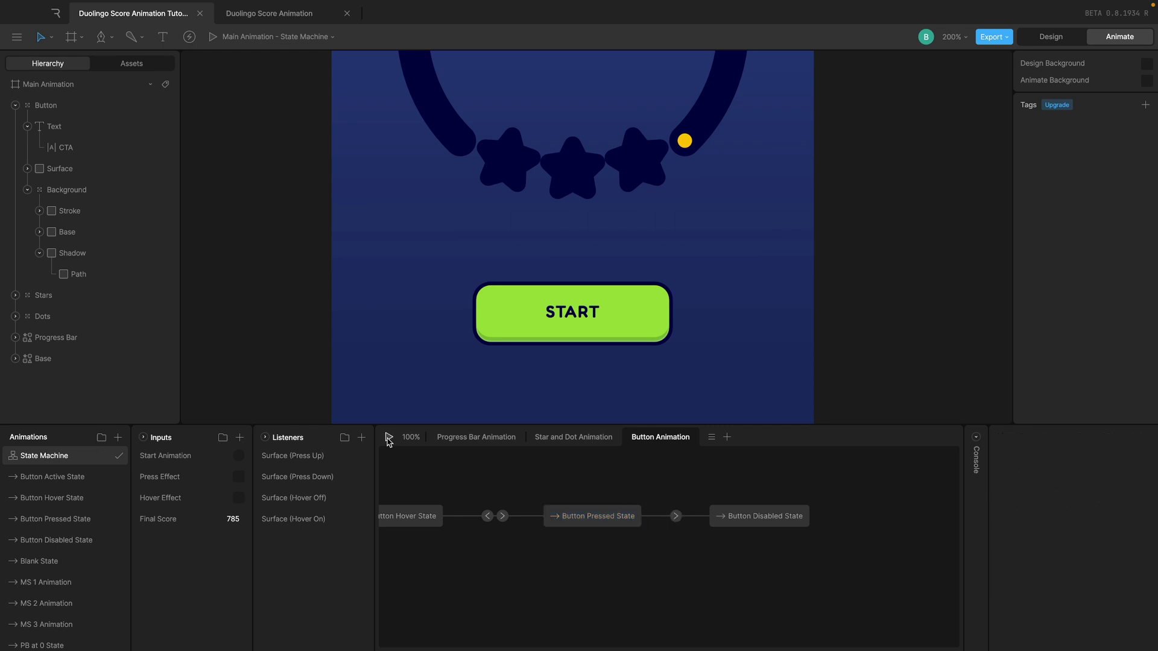
pyautogui.click(539, 311)
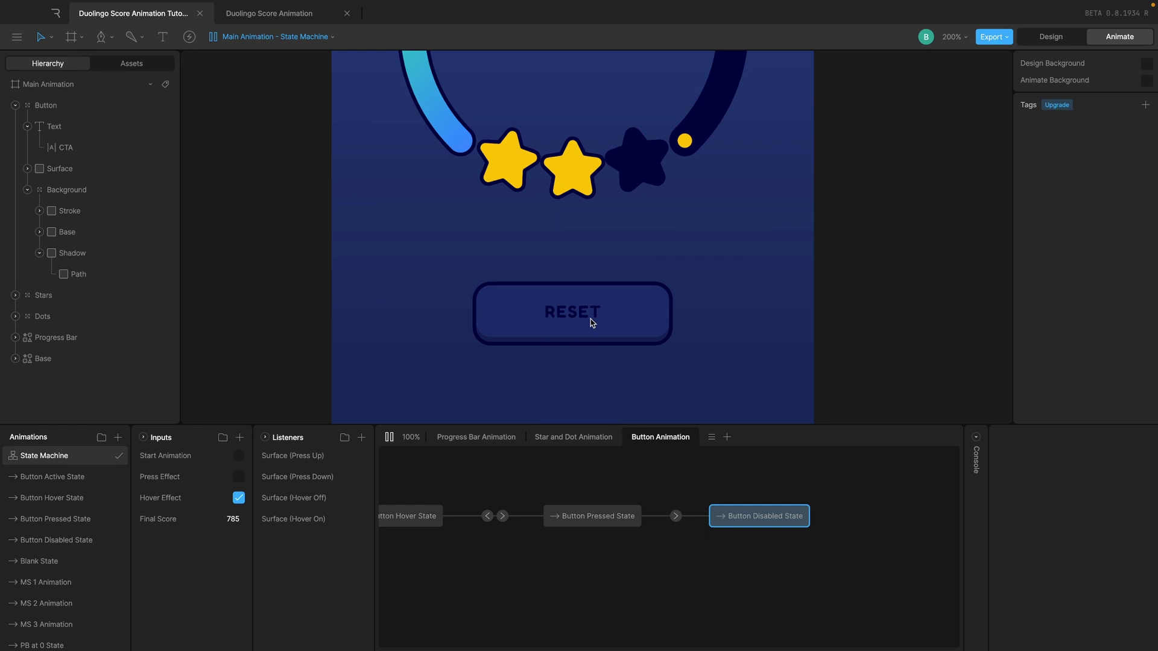
# Step: Delete the transition that leads from Button Pressed State back to Button Hover State
pyautogui.click(676, 516)
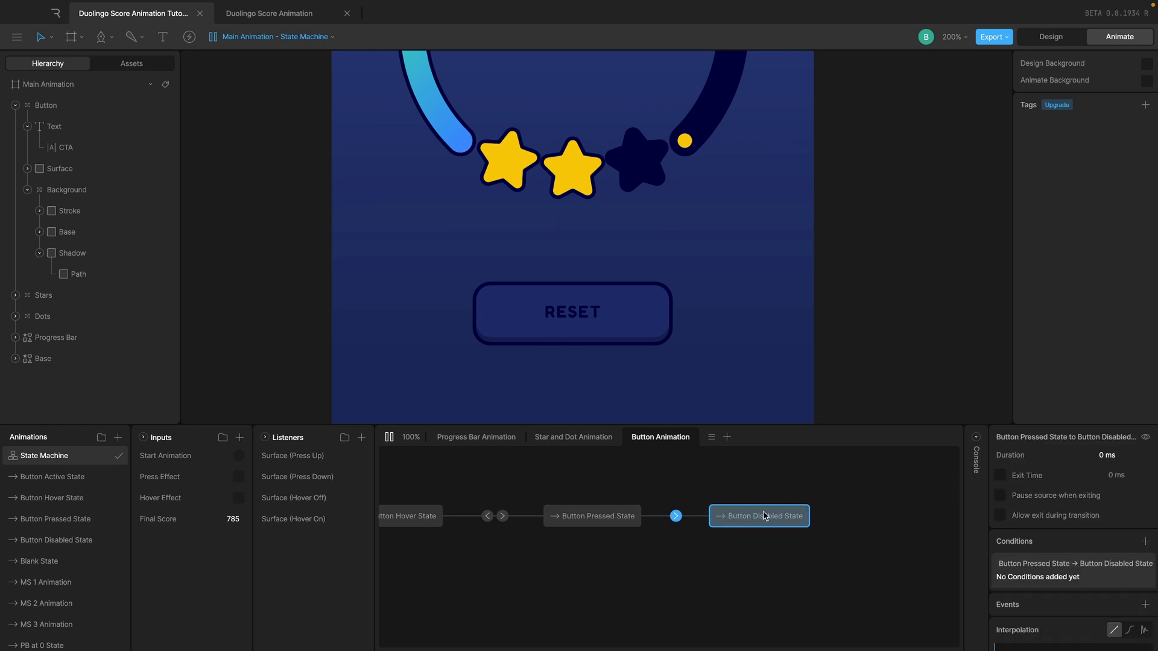
pyautogui.scroll(-1, 1113, 557)
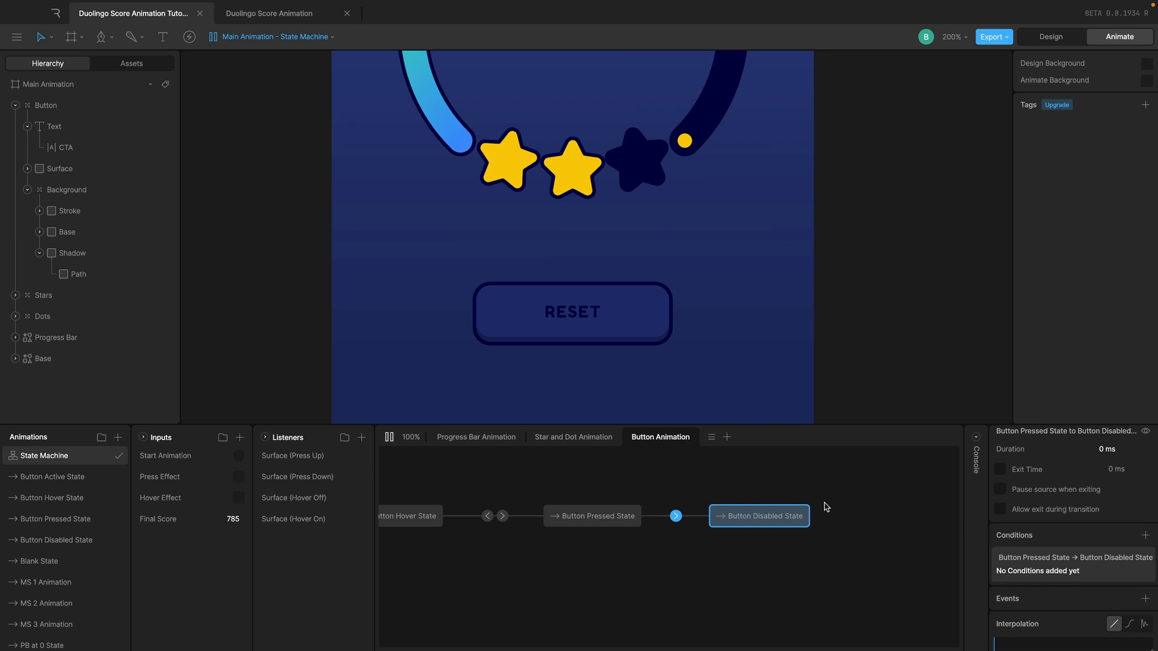
pyautogui.click(487, 516)
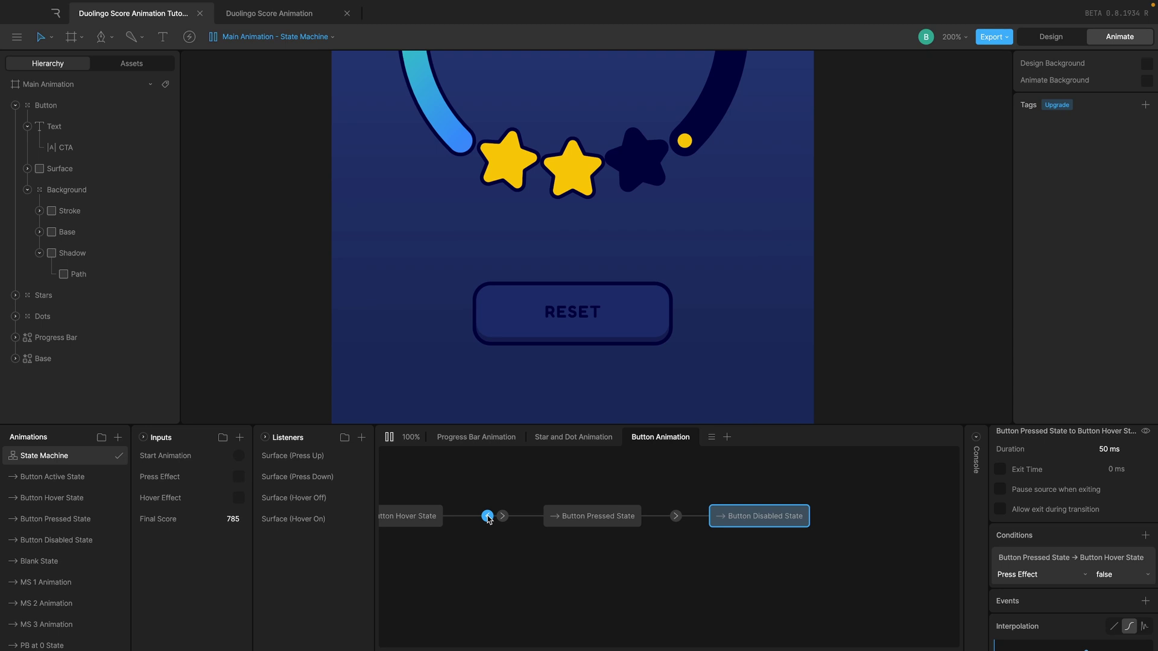
pyautogui.click(741, 516)
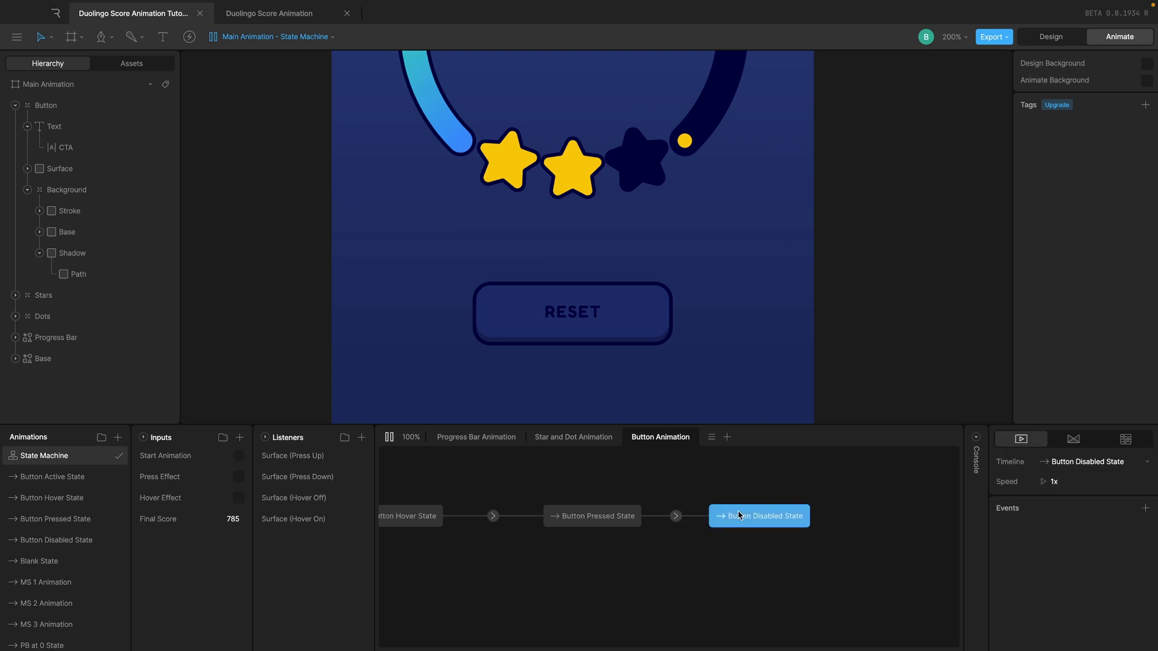
# Step: Add a Press Effect = false condition to the transition from Button Pressed State to Button Disabled State, and open the Surface (Press Up) listener
pyautogui.click(677, 516)
pyautogui.click(1062, 566)
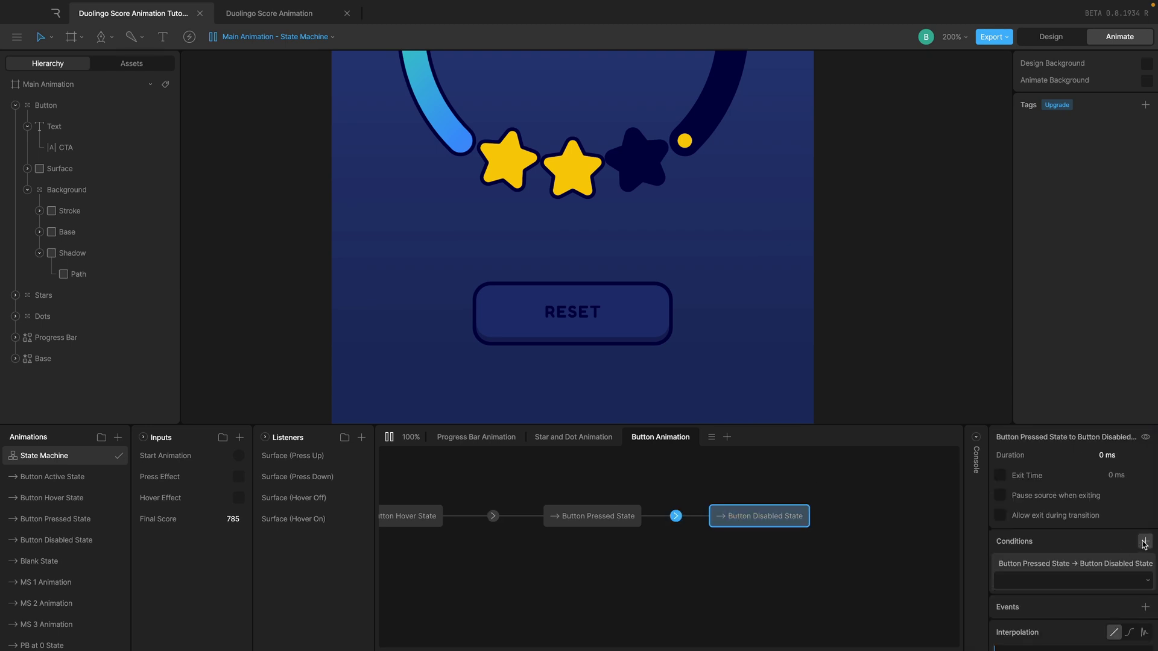
pyautogui.click(1061, 579)
pyautogui.click(1041, 528)
pyautogui.click(1120, 581)
pyautogui.click(1104, 597)
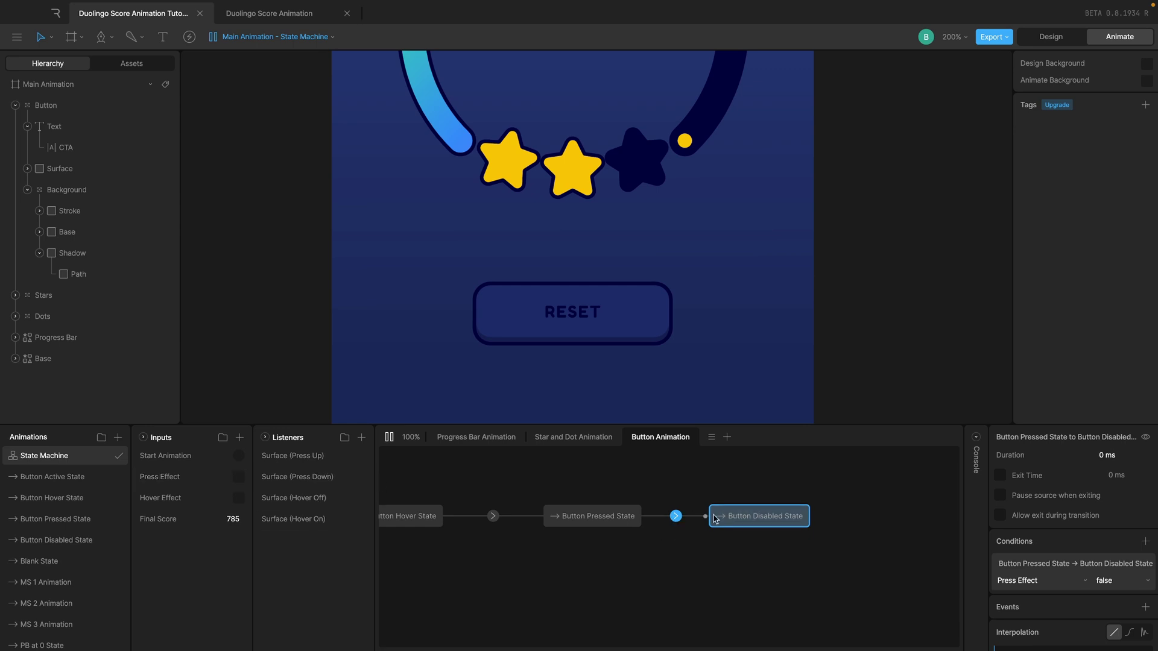
pyautogui.click(303, 457)
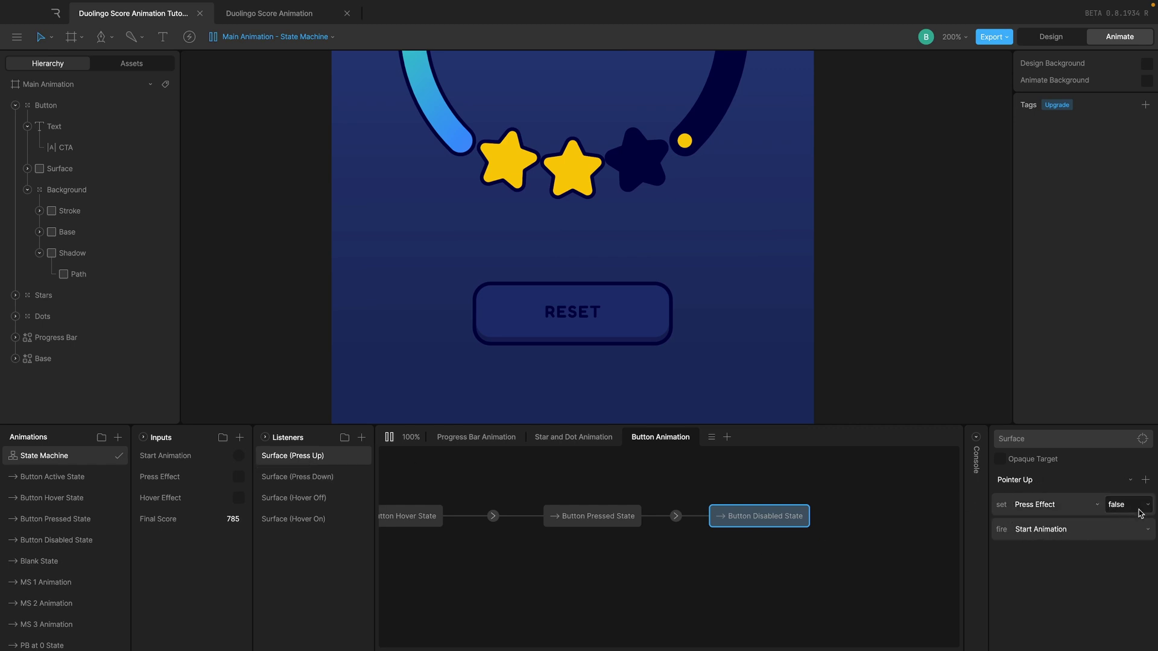
# Step: Check the condition on the transition from Button Pressed State to Button Disabled State, and test the START button from a restarted state machine
pyautogui.click(600, 305)
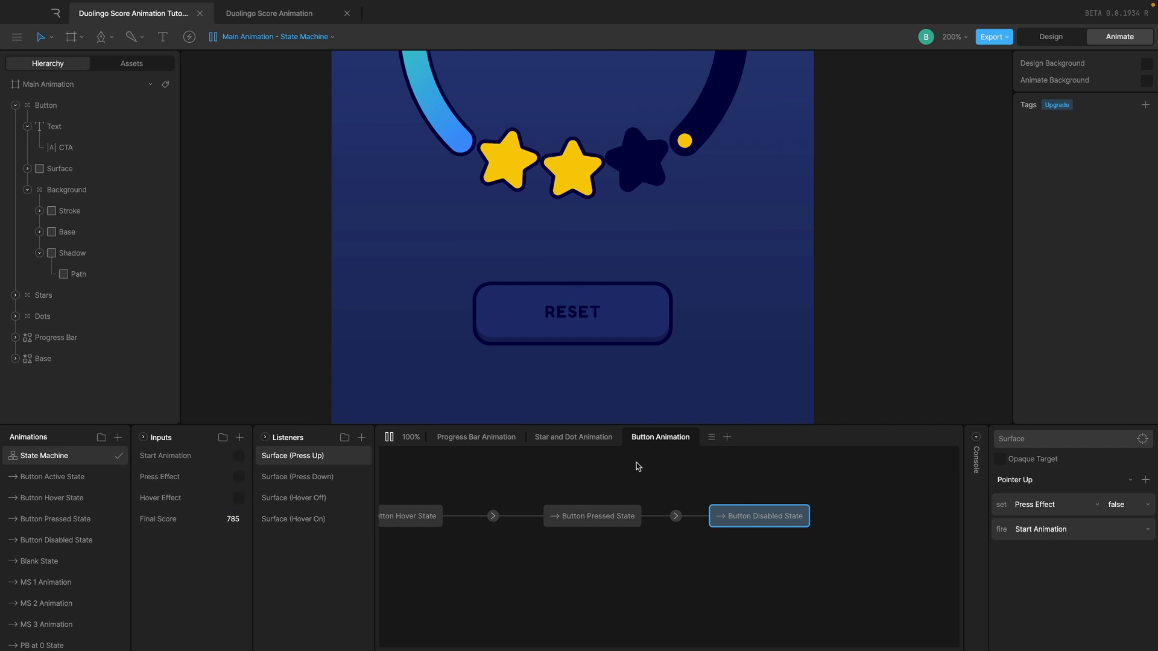
pyautogui.click(676, 516)
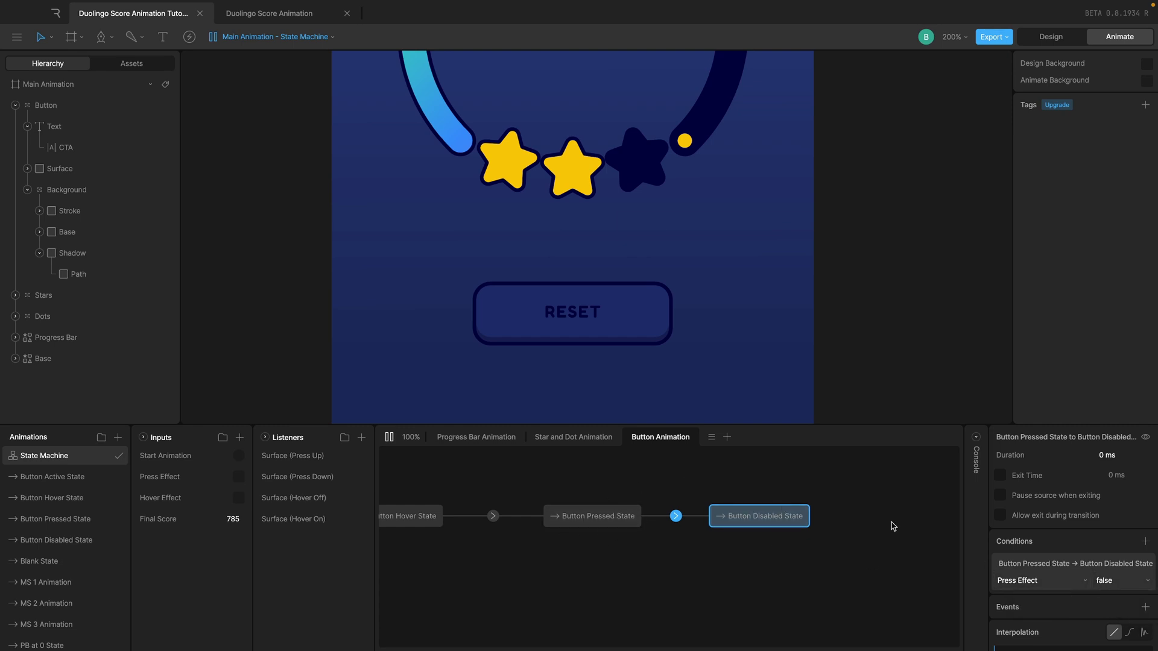
pyautogui.click(939, 546)
pyautogui.click(389, 441)
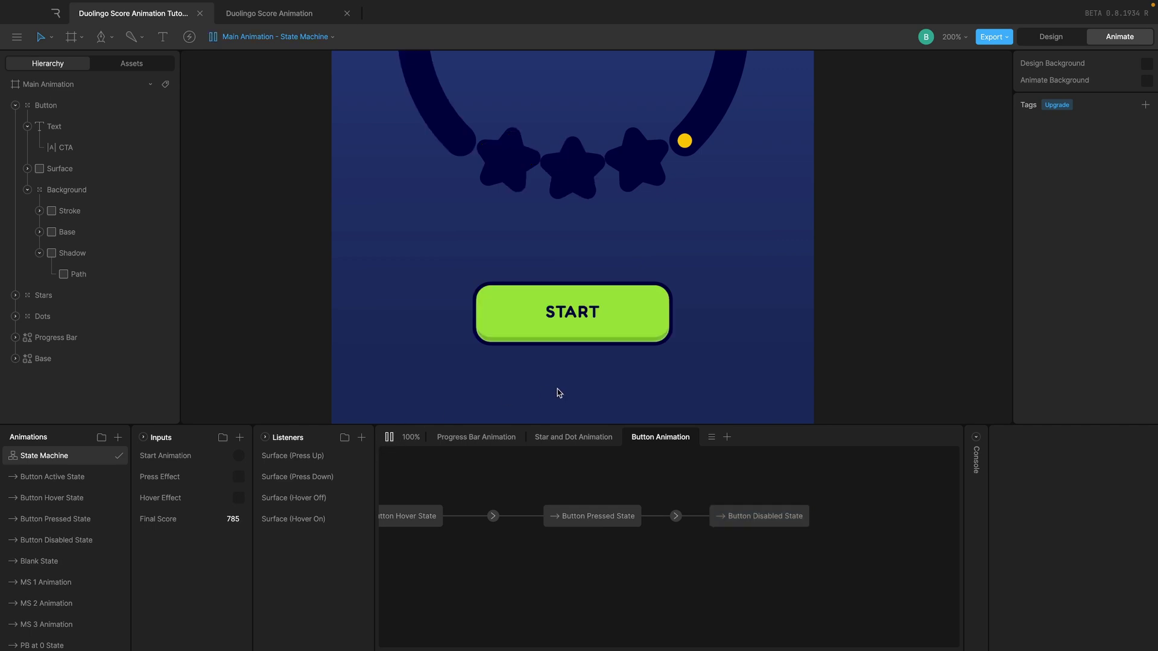
pyautogui.click(518, 315)
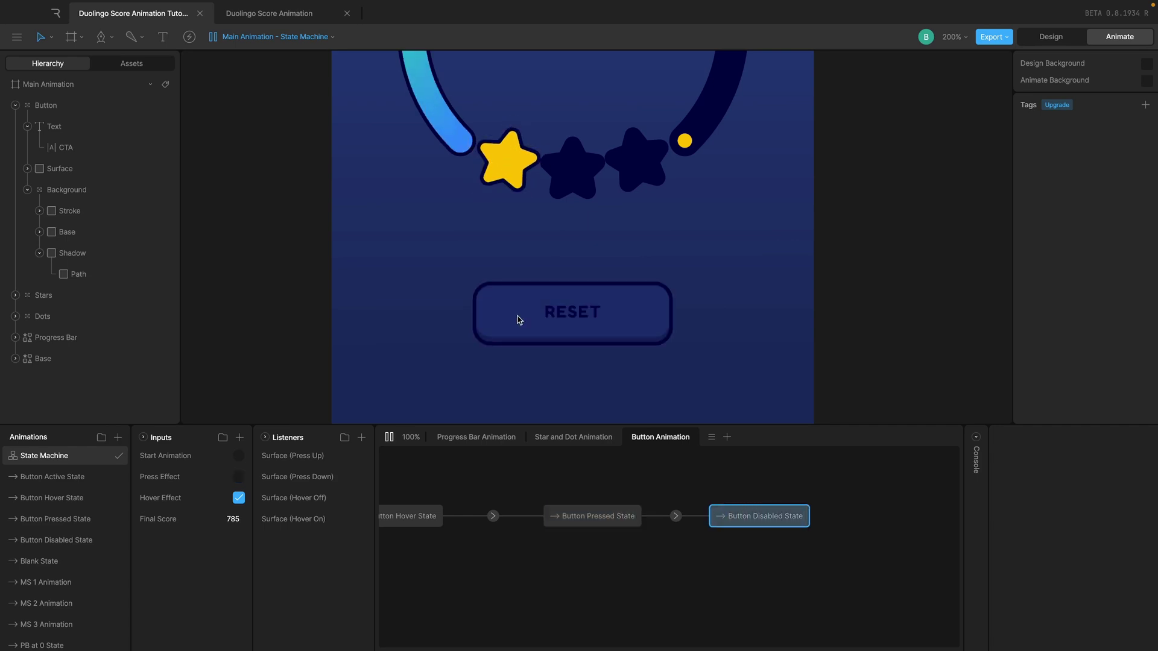
# Step: Review the Surface (Press Up) listener's actions, and replay the state machine twice, triggering the START button on the artboard each time
pyautogui.press('f')
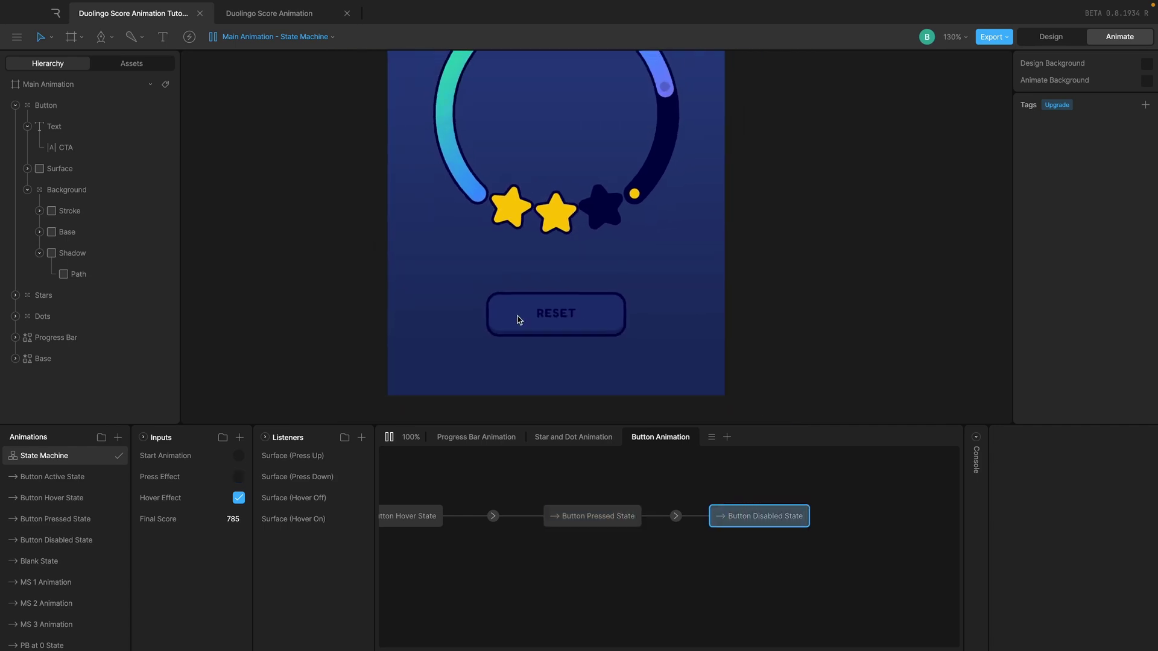
pyautogui.click(627, 517)
pyautogui.click(319, 461)
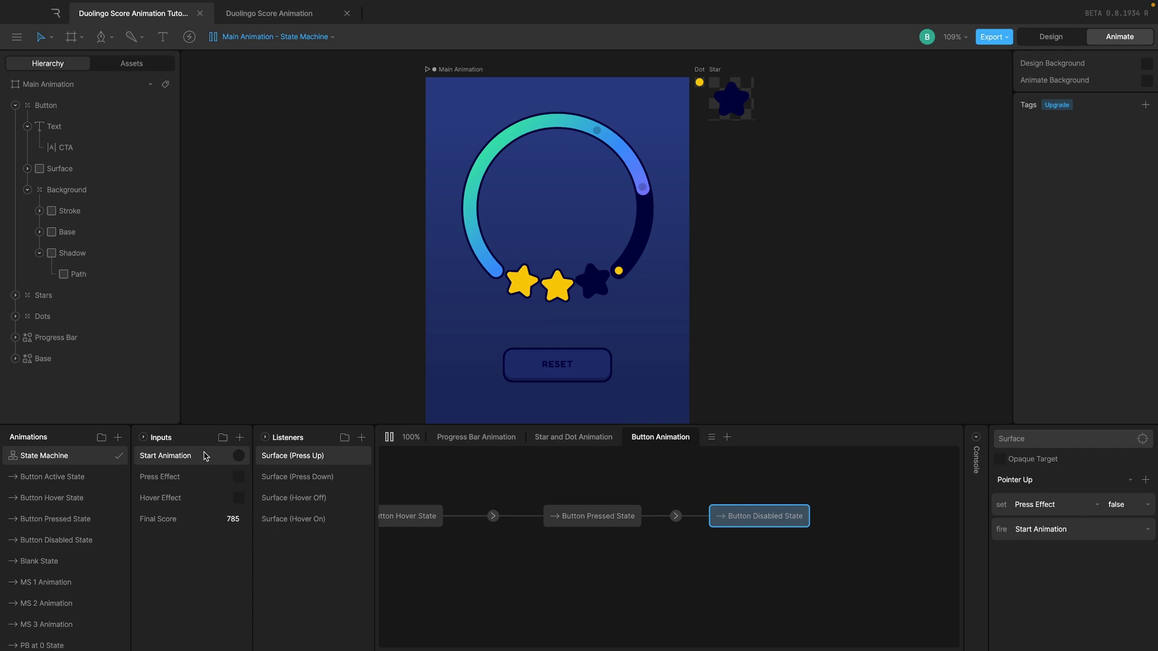
pyautogui.click(389, 437)
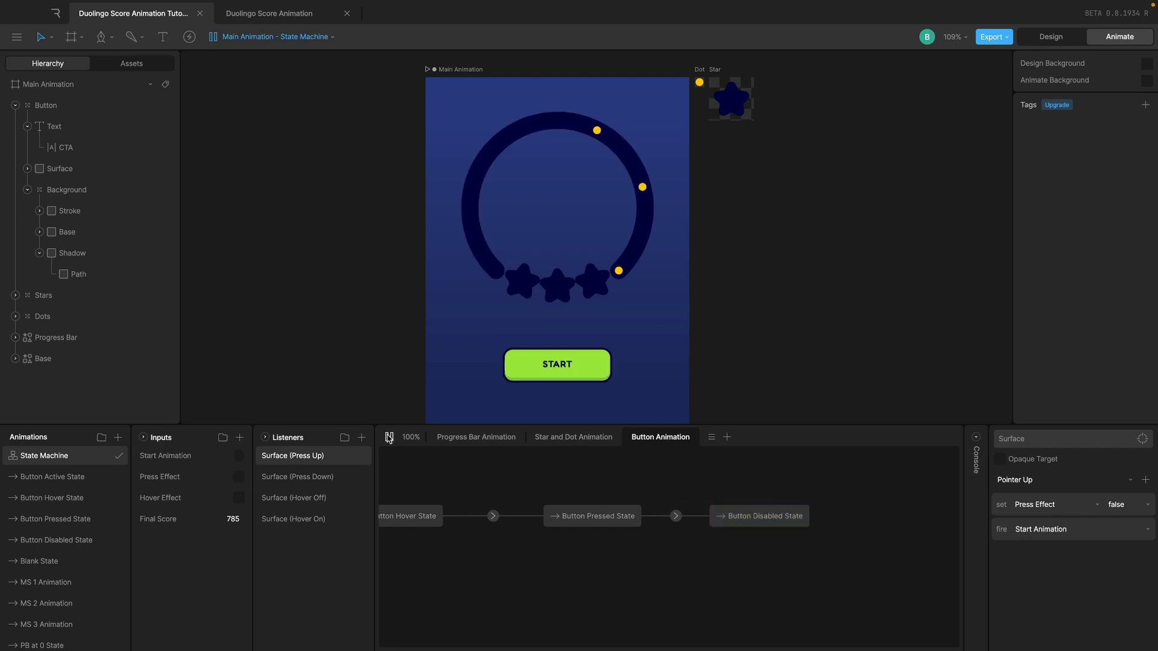
pyautogui.click(520, 376)
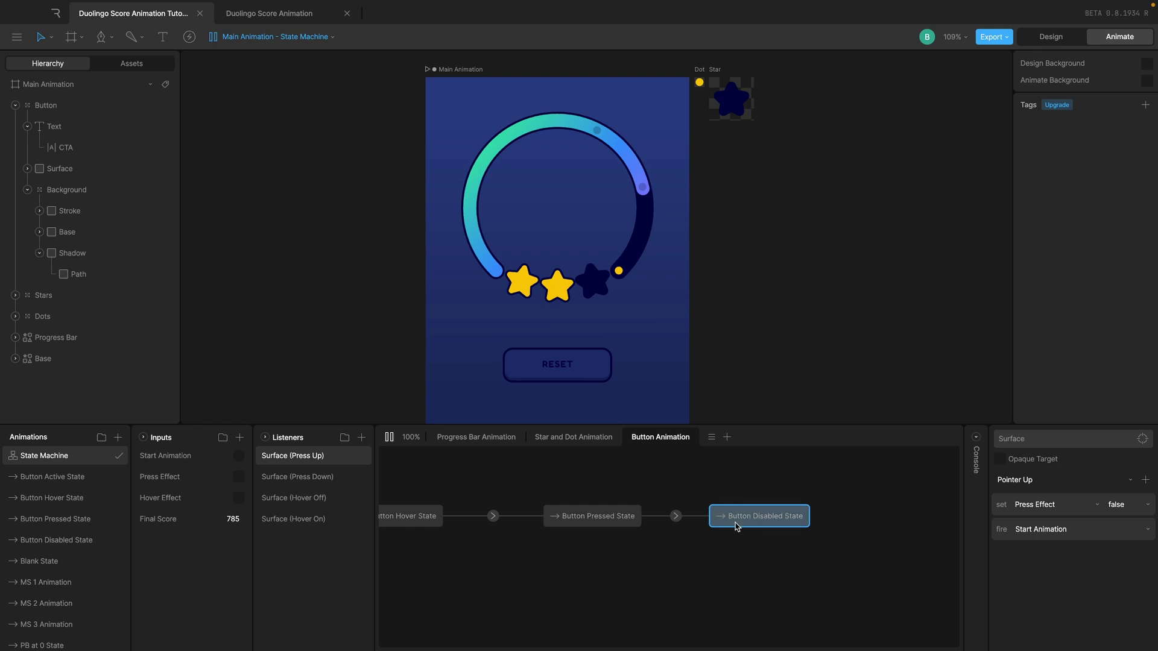
pyautogui.hscroll(-3, 774, 300)
pyautogui.scroll(1, 775, 300)
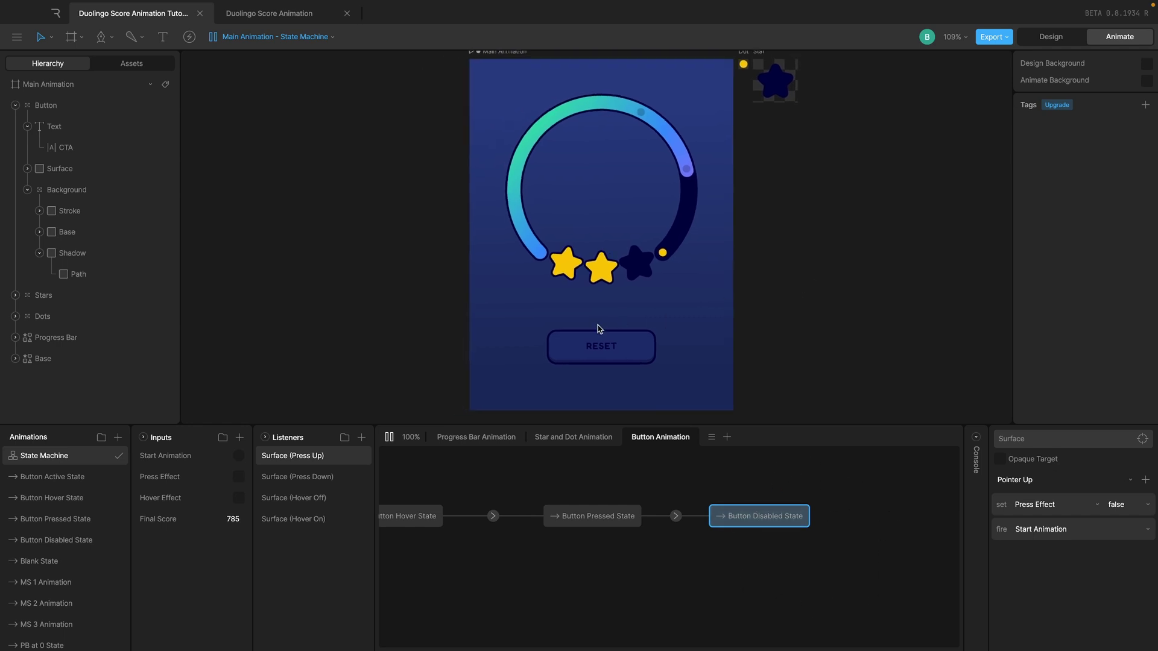
pyautogui.click(389, 437)
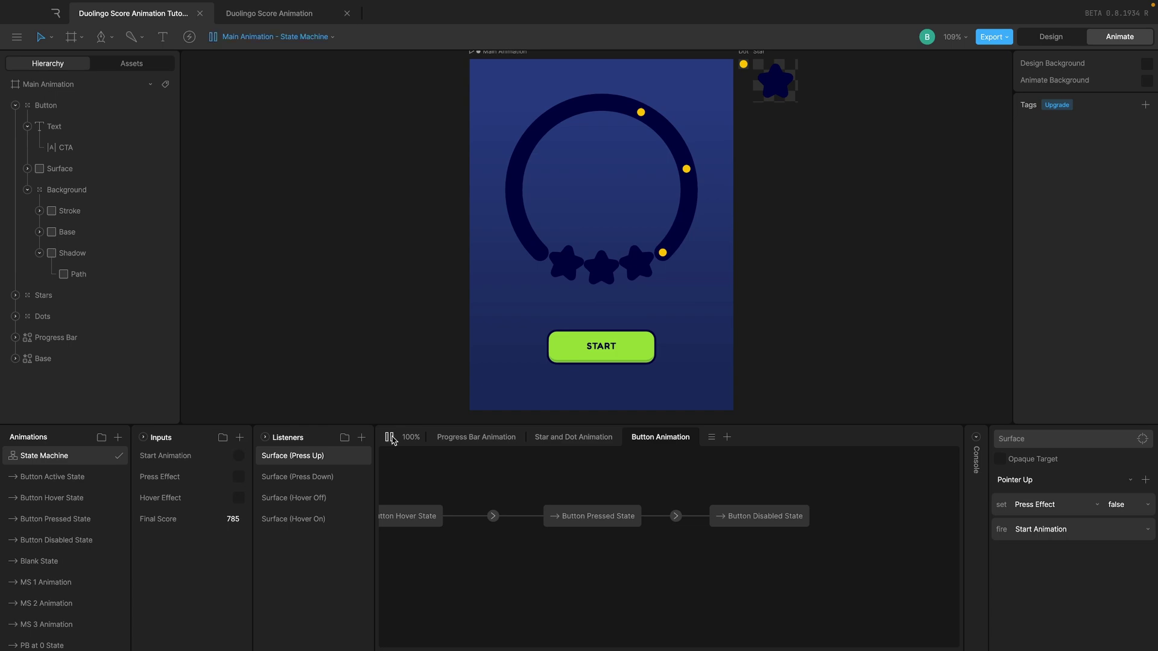
pyautogui.click(567, 350)
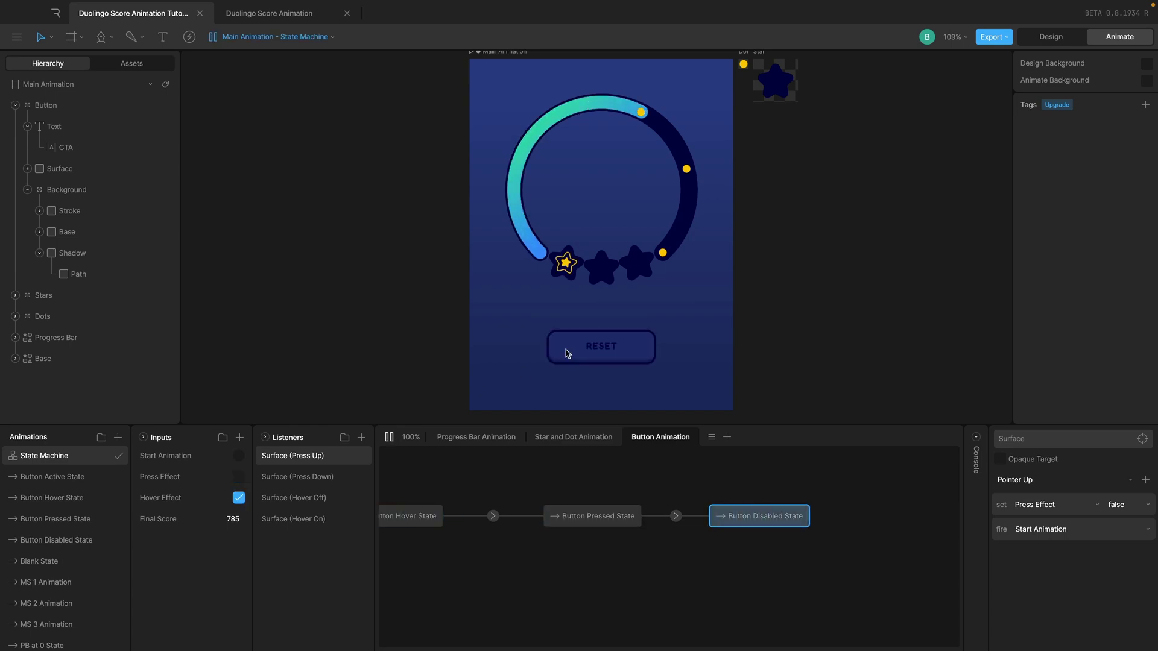